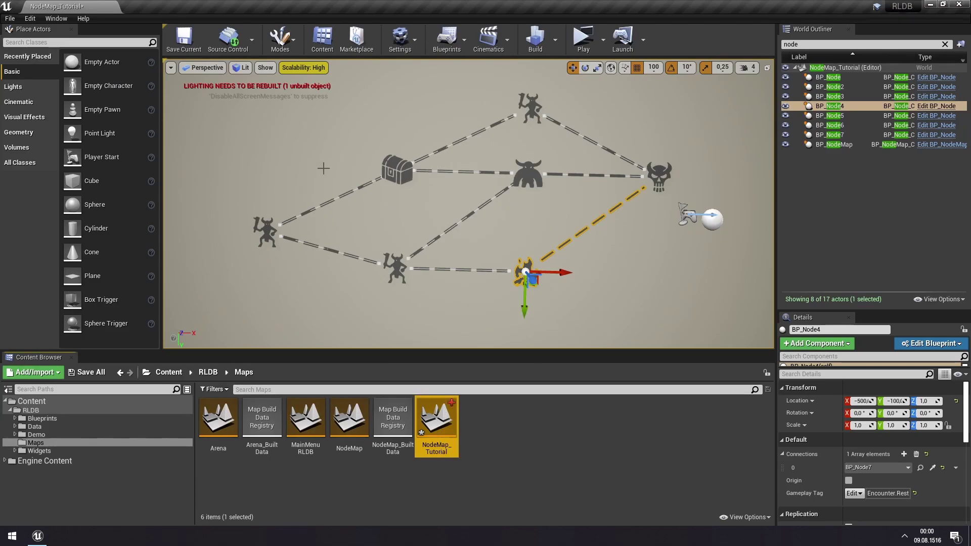
Step: Open the DT_EncounterTags data table from the Data/Tags folder and add a new row named Tutorial
{"action": "left_click", "coordinate": [42, 426]}
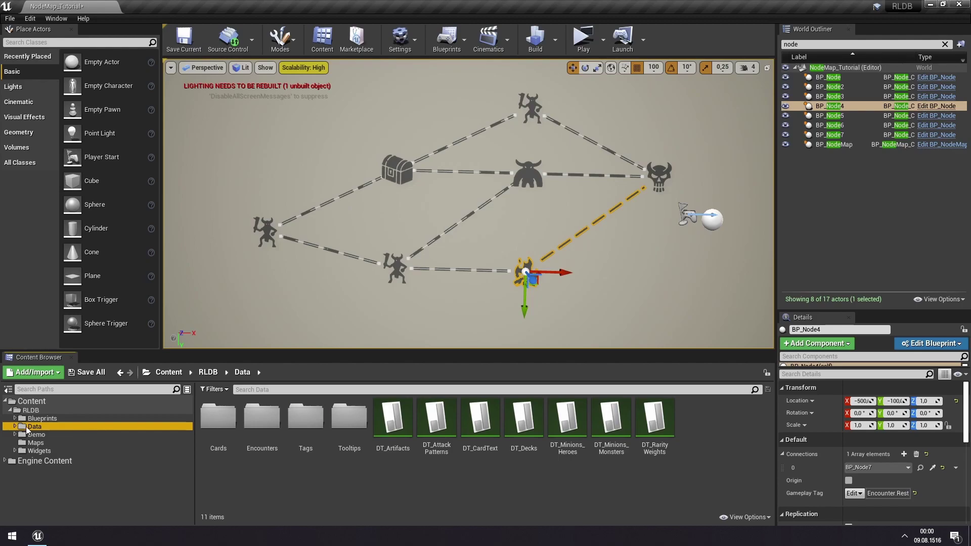
{"action": "double_click", "coordinate": [305, 419]}
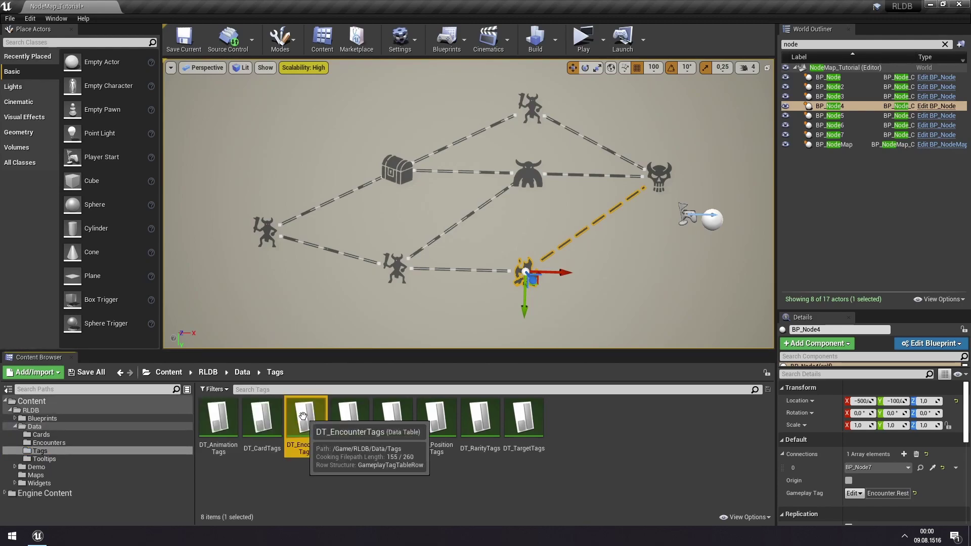
{"action": "double_click", "coordinate": [306, 419]}
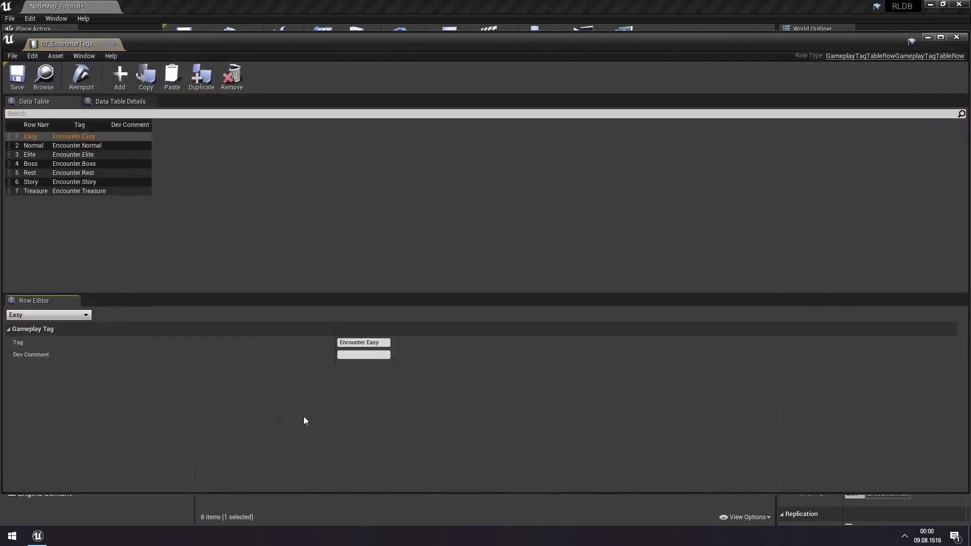
{"action": "left_click", "coordinate": [121, 78]}
{"action": "double_click", "coordinate": [36, 200]}
{"action": "type", "text": "Tut"}
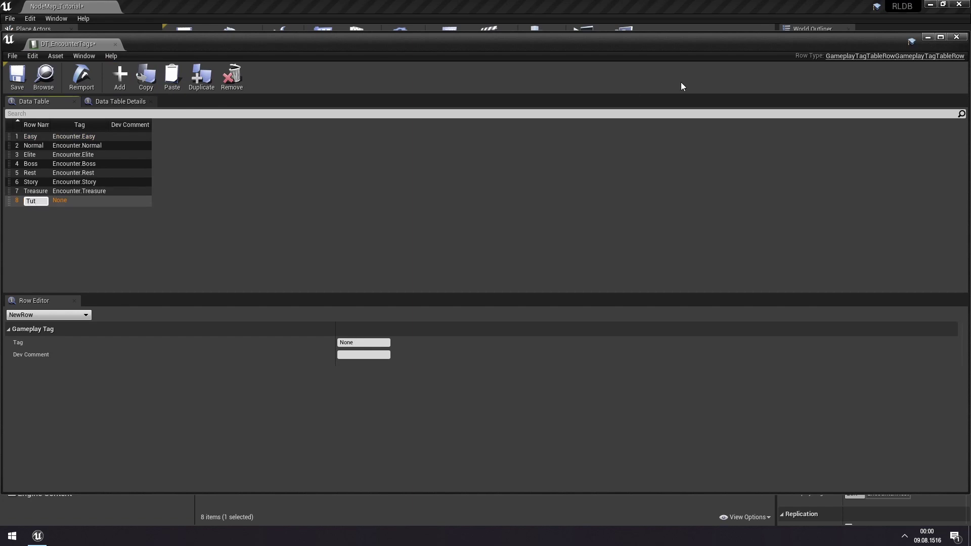
{"action": "type", "text": "orial"}
{"action": "key", "text": "Return"}
Step: Set the Tutorial row's tag to Encounter.Tutorial and close the data table
{"action": "left_click", "coordinate": [363, 342]}
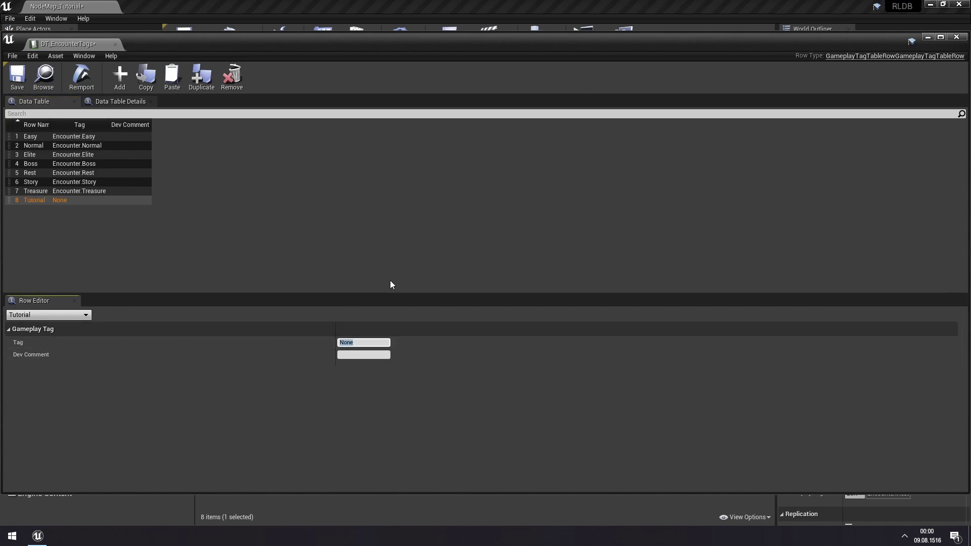
{"action": "type", "text": "Encount"}
{"action": "type", "text": "nter."}
{"action": "type", "text": "Tutorial"}
{"action": "key", "text": "Return"}
{"action": "left_click", "coordinate": [116, 44]}
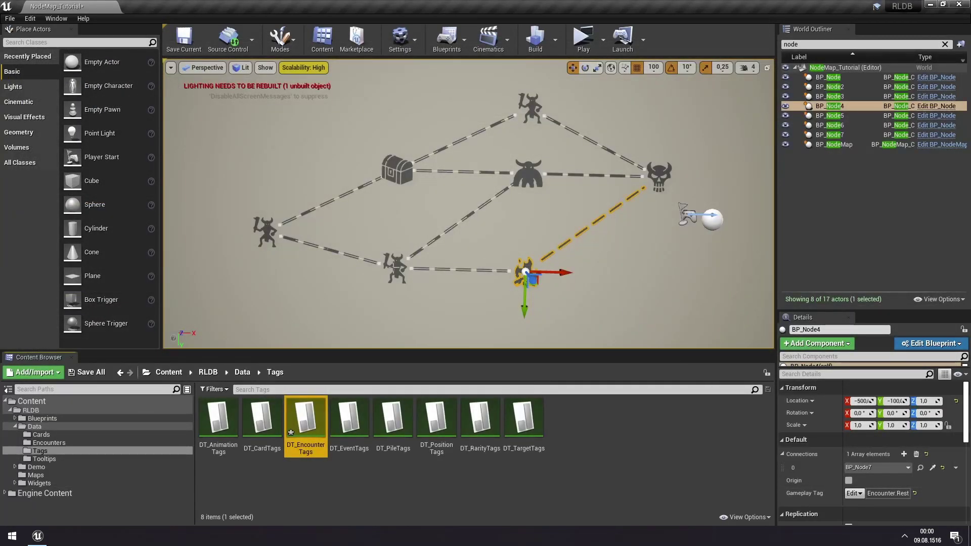
Step: Save the DT_EncounterTags table and change the gameplay tag of BP_Node3 on the map to Encounter.Tutorial
{"action": "left_click", "coordinate": [395, 267]}
{"action": "scroll", "coordinate": [922, 484], "scroll_direction": "down", "scroll_amount": 1}
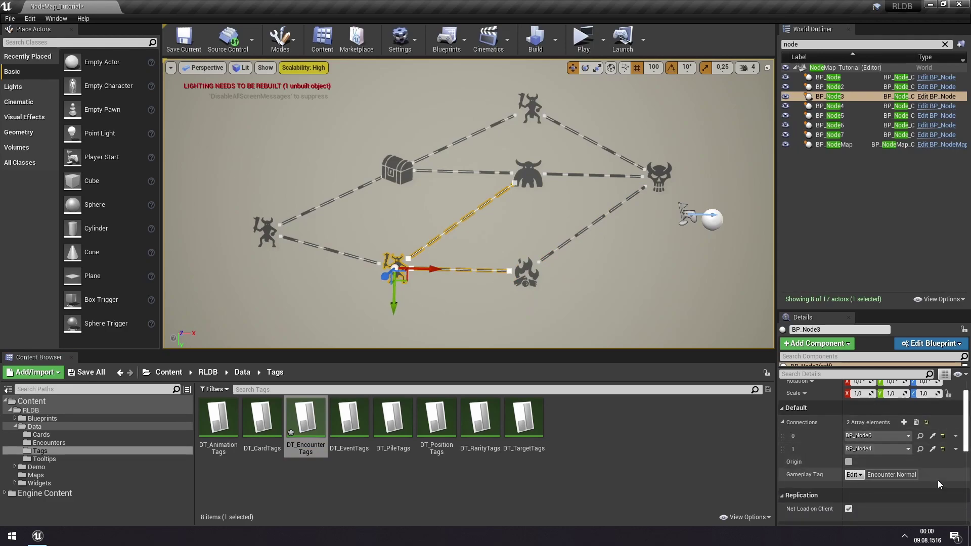
{"action": "left_click", "coordinate": [854, 475]}
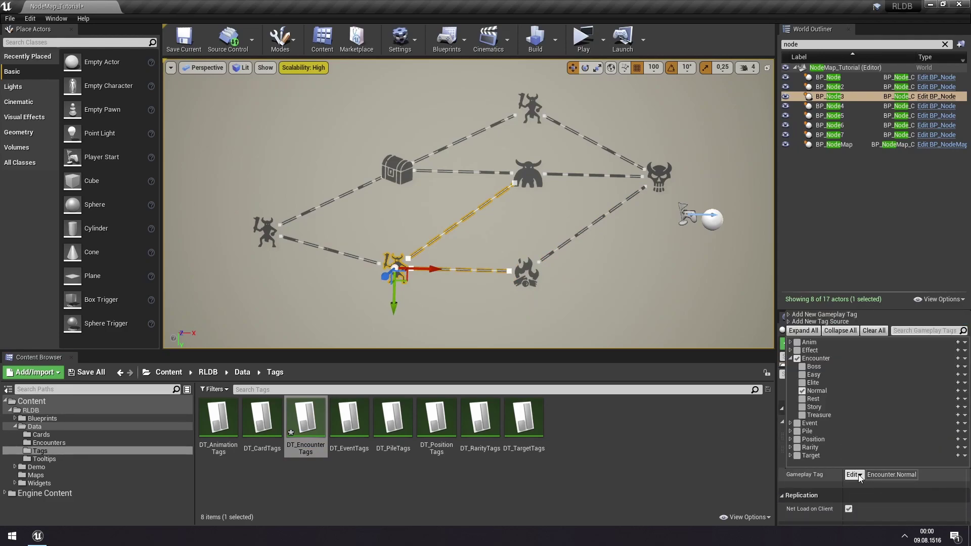
{"action": "double_click", "coordinate": [305, 419]}
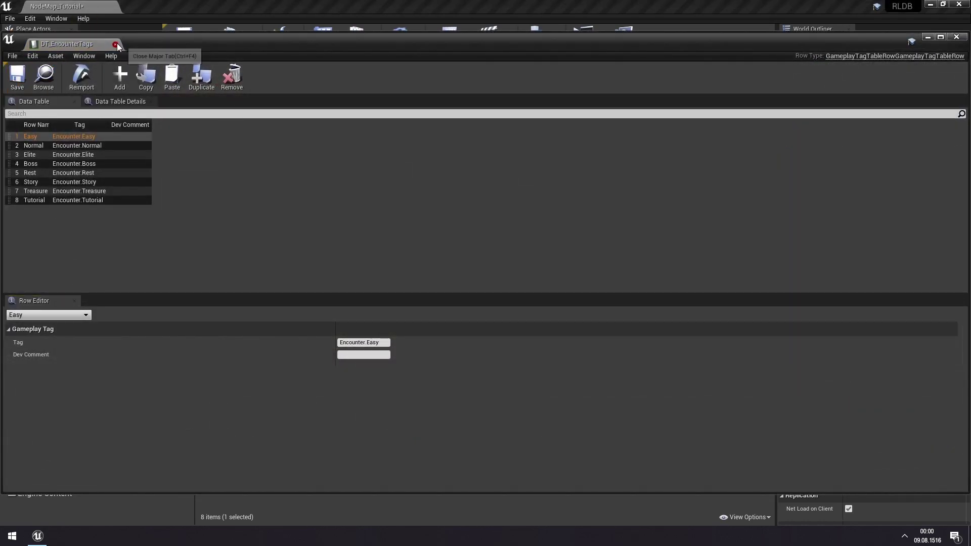
{"action": "left_click", "coordinate": [116, 45]}
{"action": "left_click", "coordinate": [857, 475]}
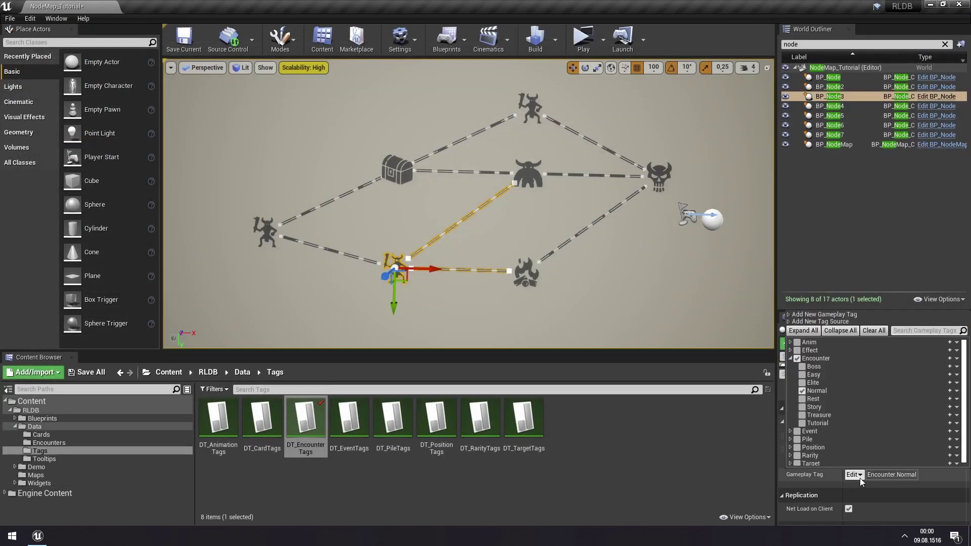
{"action": "left_click", "coordinate": [802, 423]}
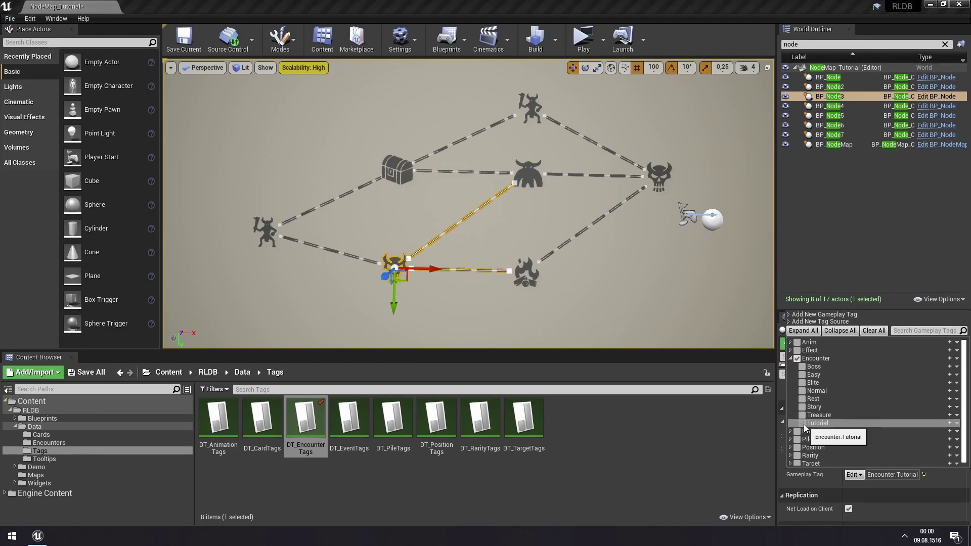
Step: Open the BP_Node blueprint from BP_Node3 and bring up the Construction Script section that looks up Encounter Icons
{"action": "left_click", "coordinate": [395, 260]}
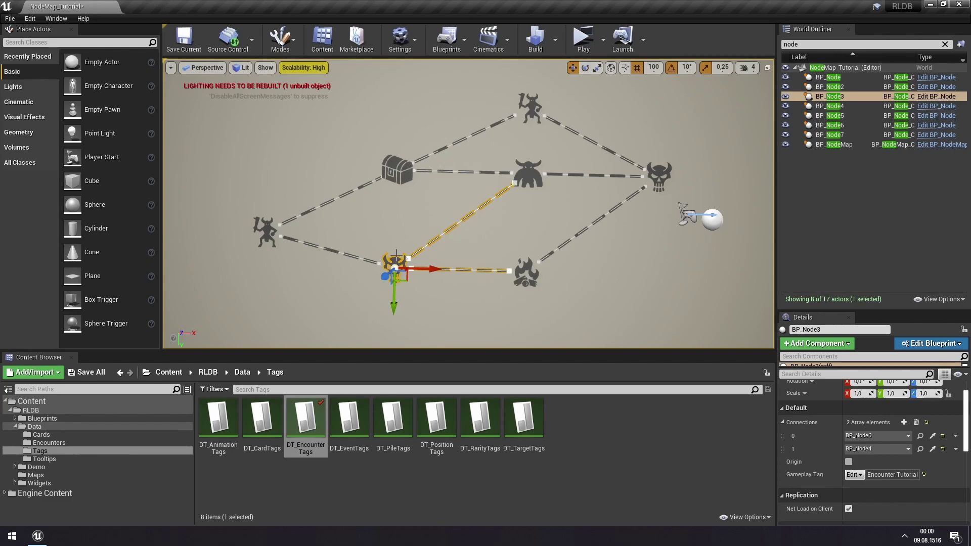
{"action": "left_click", "coordinate": [936, 96]}
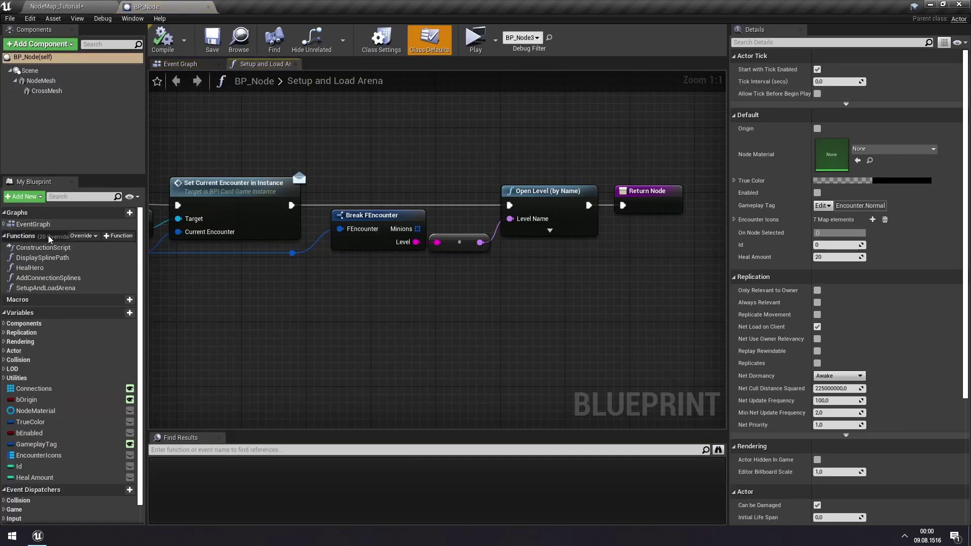
{"action": "double_click", "coordinate": [43, 248]}
{"action": "scroll", "coordinate": [276, 282], "scroll_direction": "up", "scroll_amount": 1}
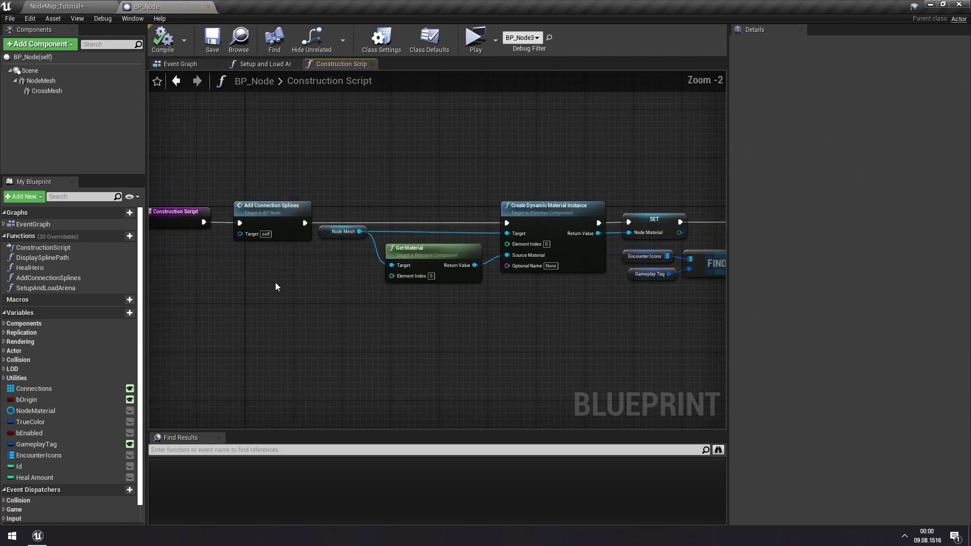
{"action": "scroll", "coordinate": [582, 364], "scroll_direction": "up", "scroll_amount": 1}
{"action": "right_click_drag", "start_coordinate": [605, 324], "coordinate": [314, 243]}
{"action": "scroll", "coordinate": [329, 232], "scroll_direction": "up", "scroll_amount": 2}
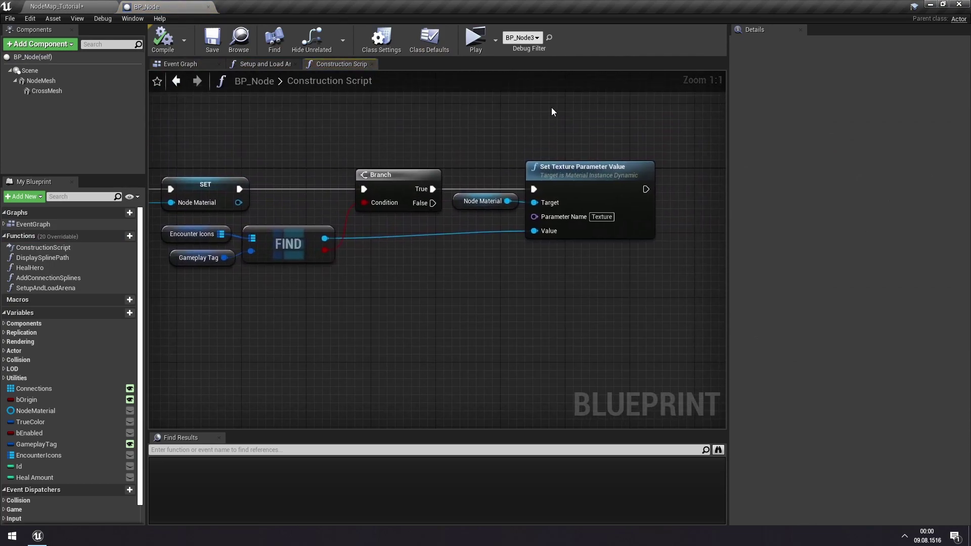
Step: Inspect the Node Material variable, the NodeMesh component's material and the default entries of the Encounter Icons map
{"action": "left_click", "coordinate": [478, 203]}
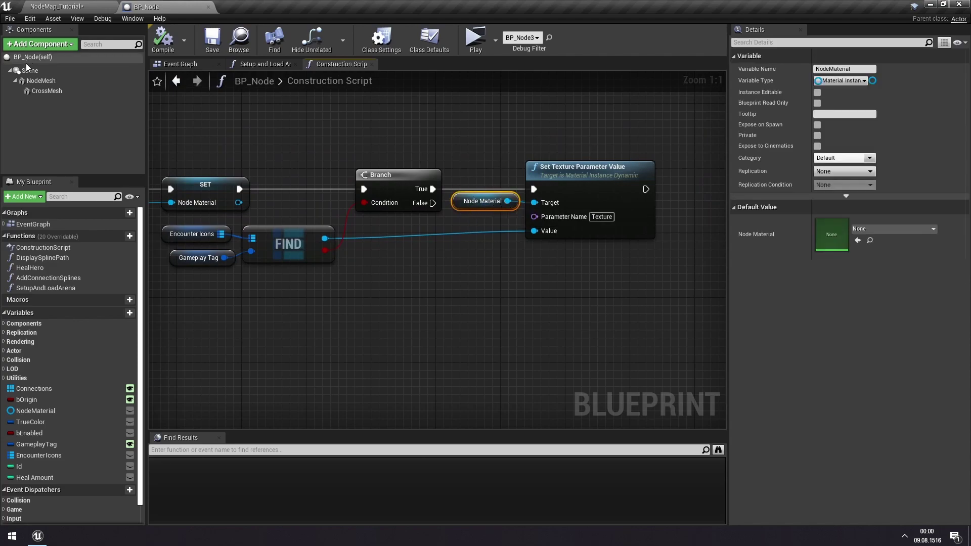
{"action": "left_click", "coordinate": [42, 80]}
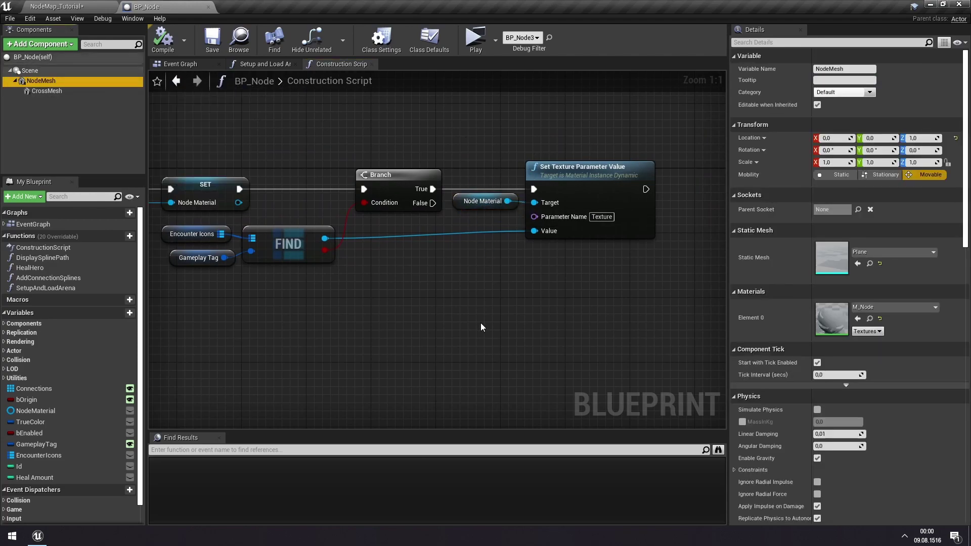
{"action": "left_click_drag", "start_coordinate": [290, 328], "coordinate": [216, 231]}
{"action": "left_click", "coordinate": [236, 237]}
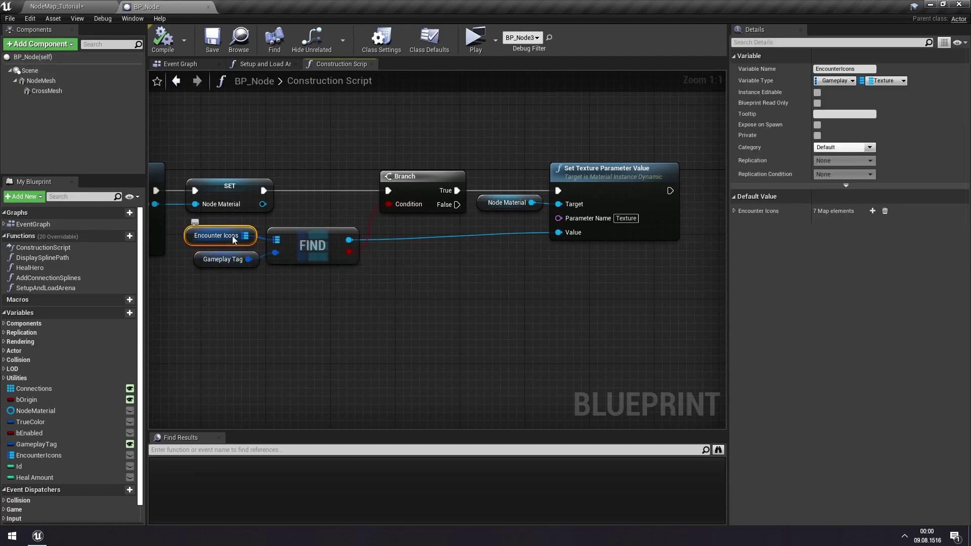
{"action": "left_click", "coordinate": [736, 213]}
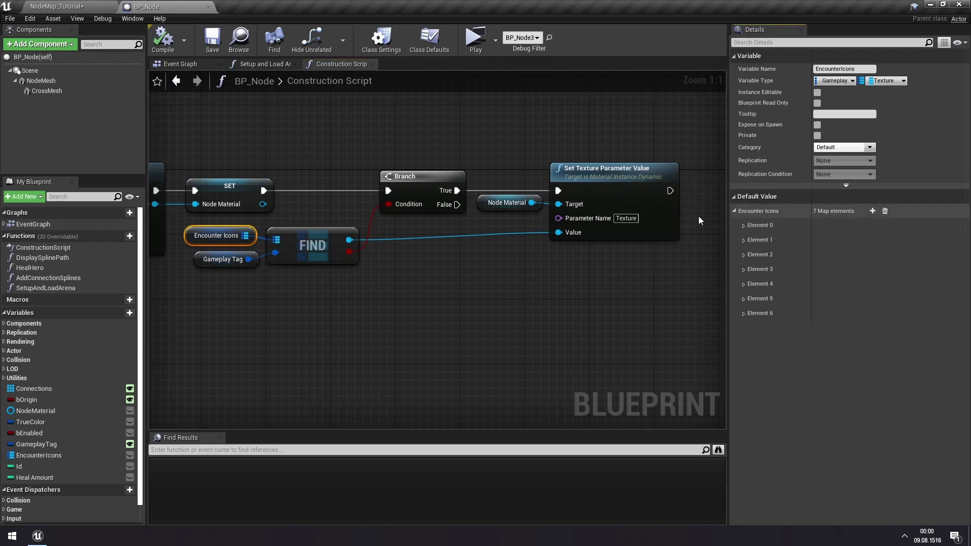
{"action": "left_click", "coordinate": [40, 81]}
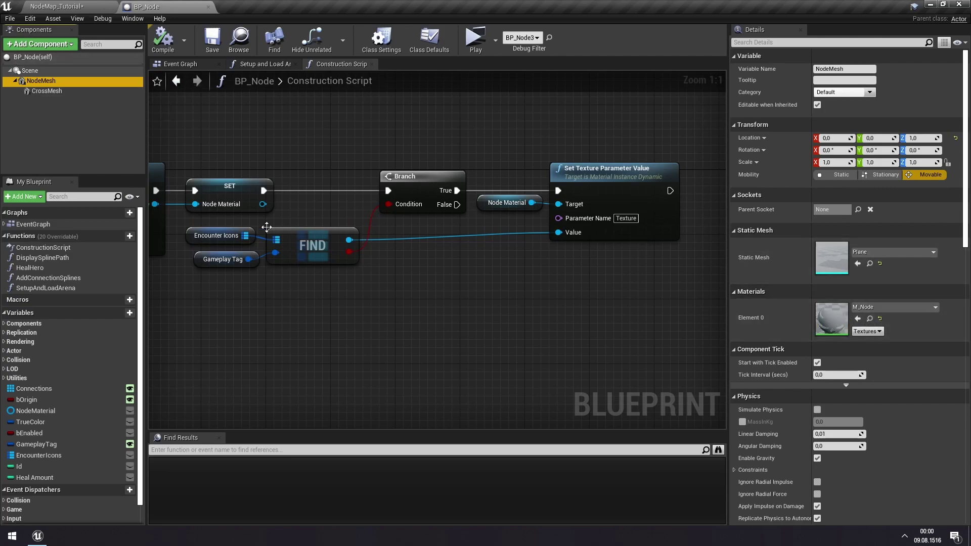
{"action": "right_click_drag", "start_coordinate": [362, 150], "coordinate": [368, 150]}
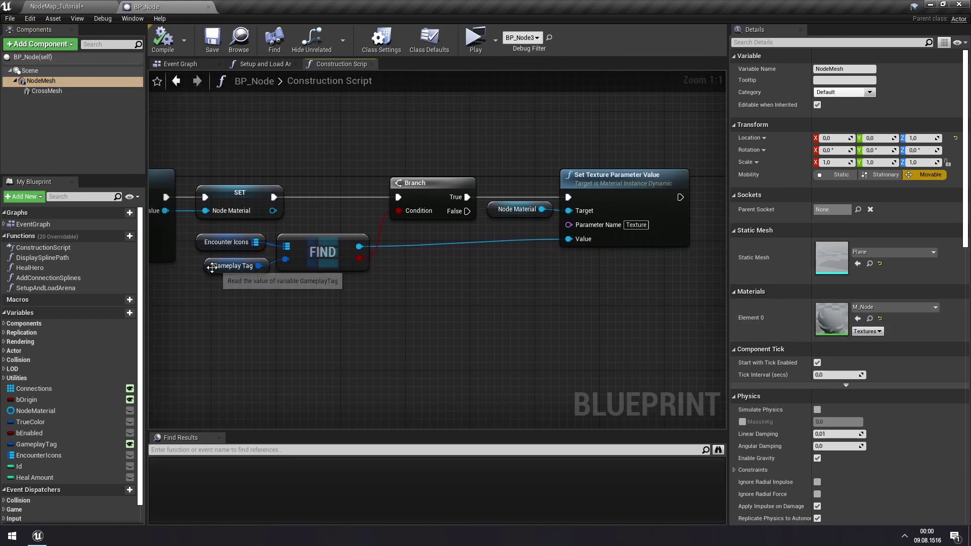
Step: Add a new element to the Encounter Icons map with Encounter.Tutorial as its key
{"action": "left_click", "coordinate": [225, 243]}
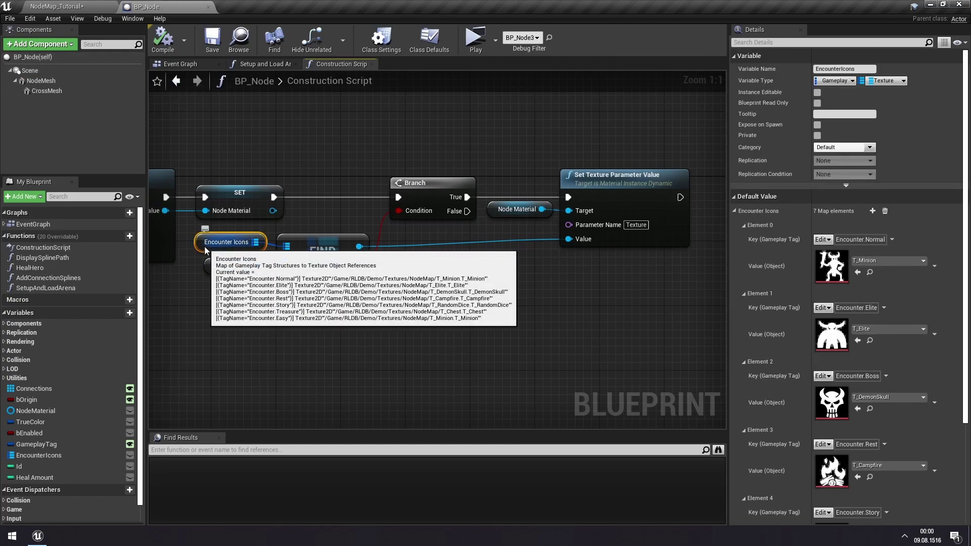
{"action": "left_click", "coordinate": [872, 211]}
{"action": "scroll", "coordinate": [876, 396], "scroll_direction": "down", "scroll_amount": 5}
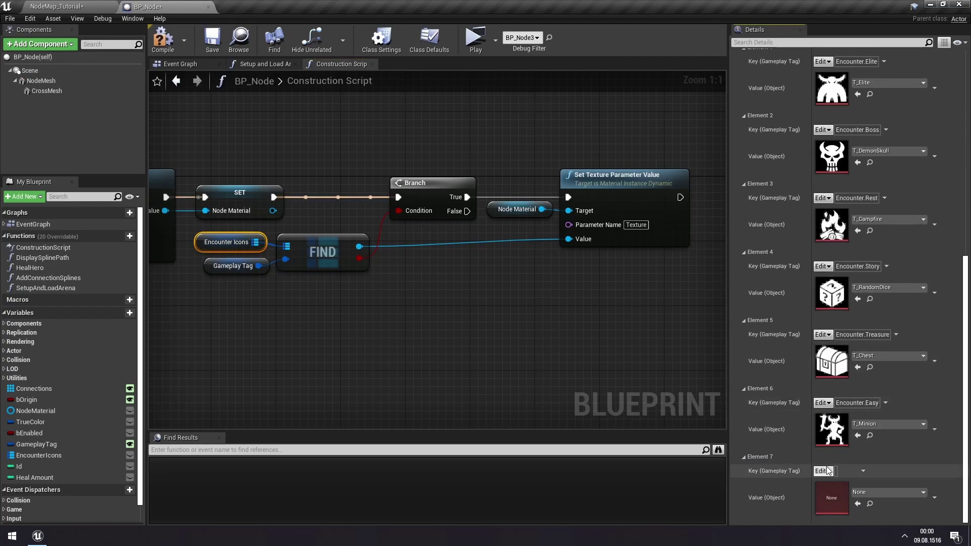
{"action": "left_click", "coordinate": [822, 471]}
{"action": "type", "text": "tut"}
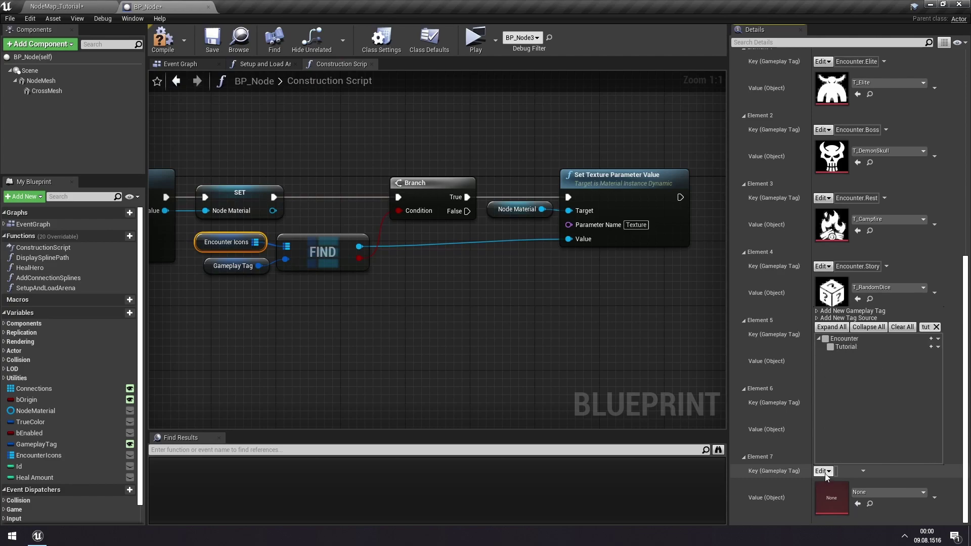
{"action": "left_click", "coordinate": [830, 347]}
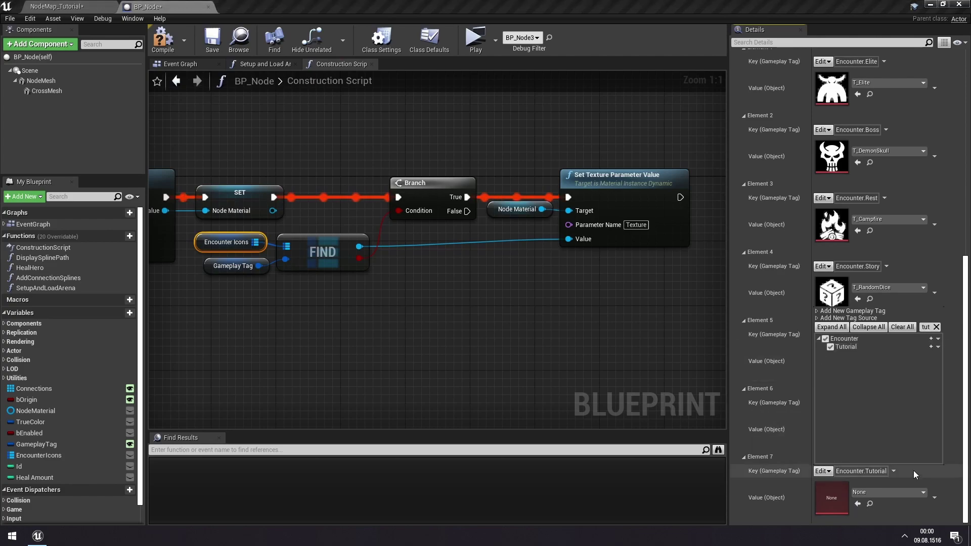
Step: Assign the T_Strength texture as the value of the Encounter.Tutorial entry in Encounter Icons
{"action": "left_click", "coordinate": [882, 490]}
{"action": "left_click_drag", "start_coordinate": [965, 353], "coordinate": [964, 399]}
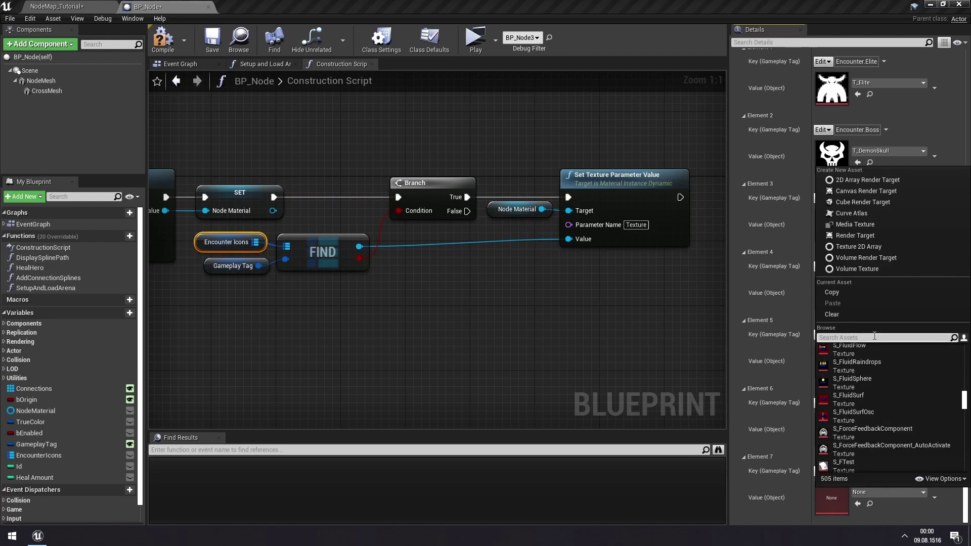
{"action": "type", "text": "steng"}
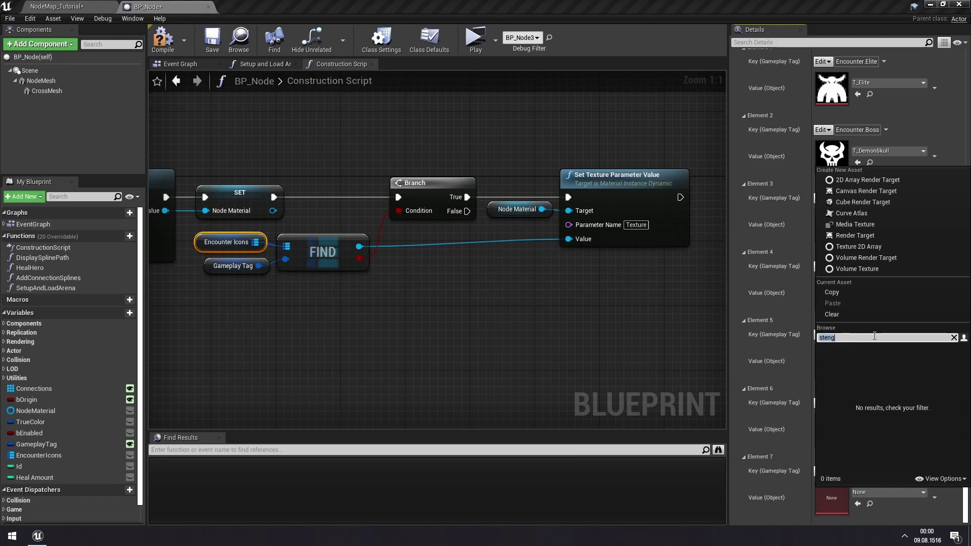
{"action": "type", "text": "str"}
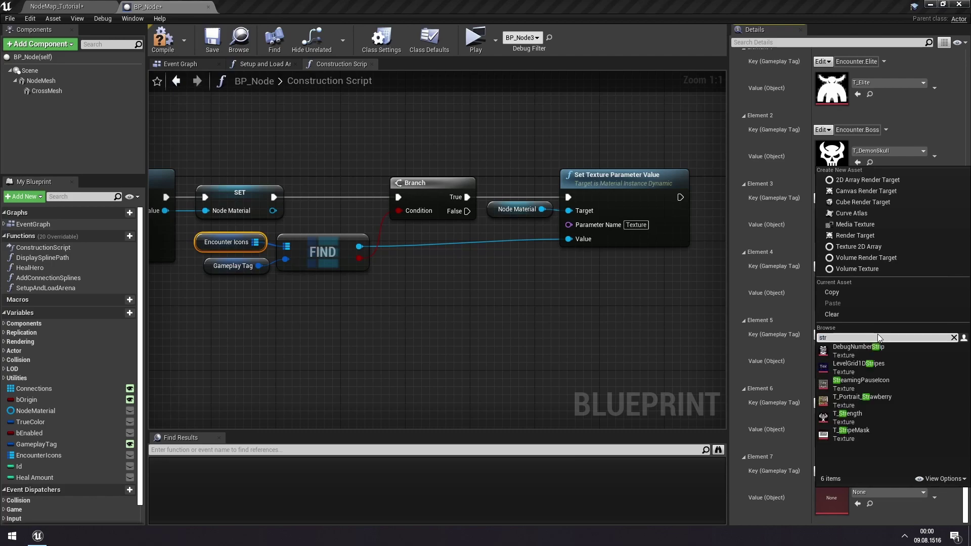
{"action": "left_click", "coordinate": [868, 418]}
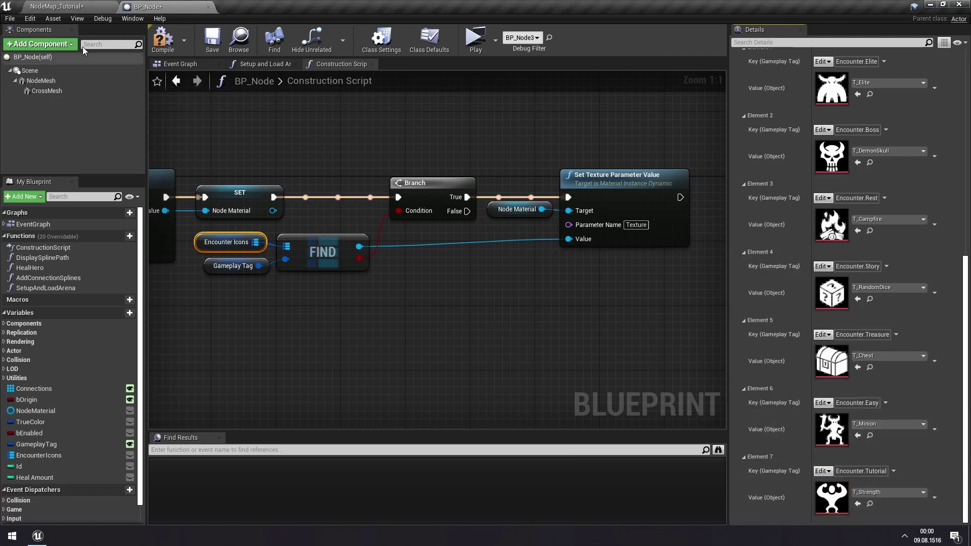
Step: Compile and save the BP_Node blueprint, closing its editor
{"action": "left_click", "coordinate": [162, 40]}
{"action": "left_click", "coordinate": [212, 40]}
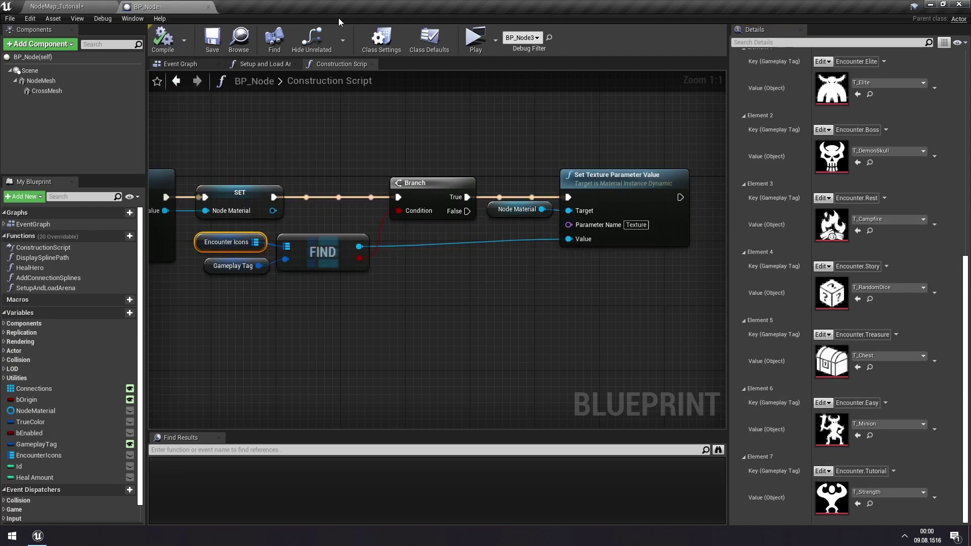
{"action": "left_click", "coordinate": [208, 7]}
Step: Play-test the node map by entering the Tutorial encounter node, and close the preview
{"action": "left_click", "coordinate": [467, 310]}
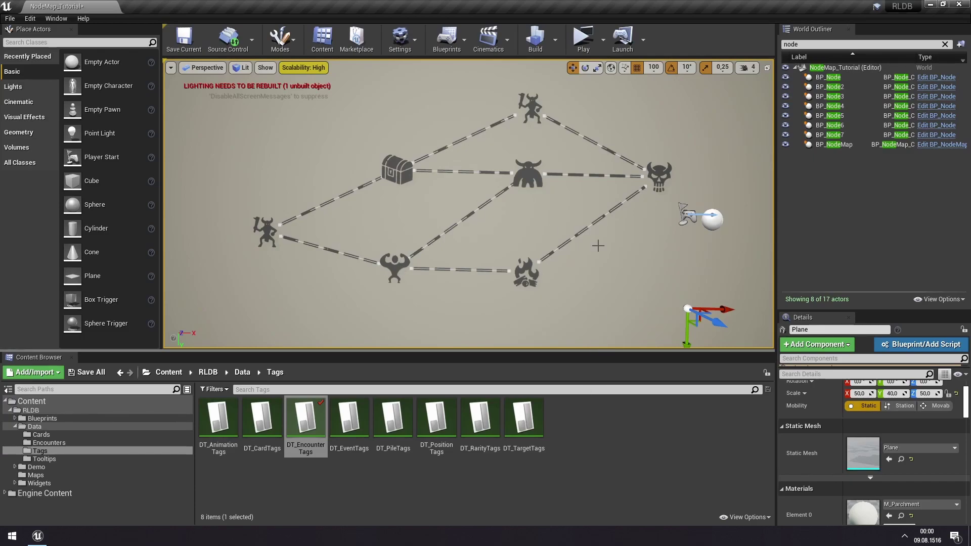
{"action": "left_click", "coordinate": [583, 40]}
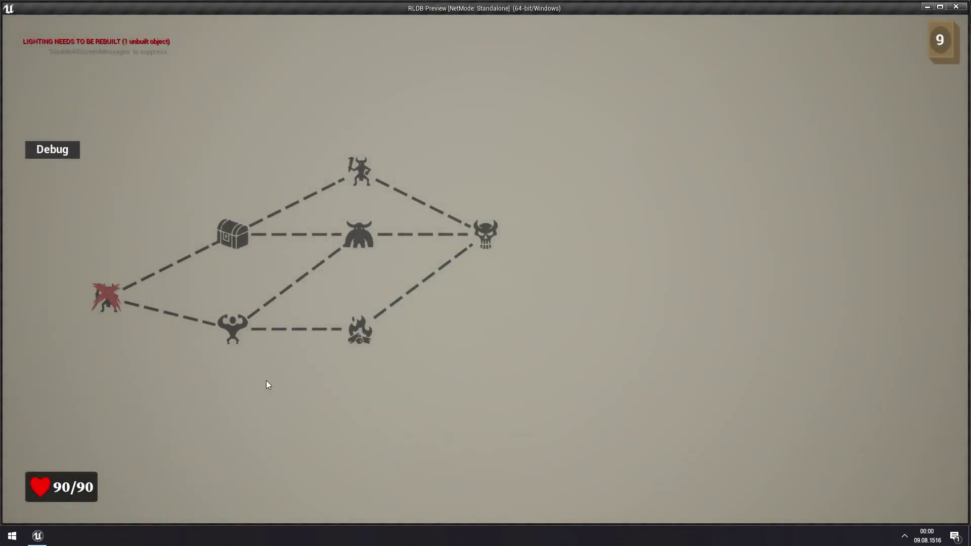
{"action": "left_click", "coordinate": [233, 331]}
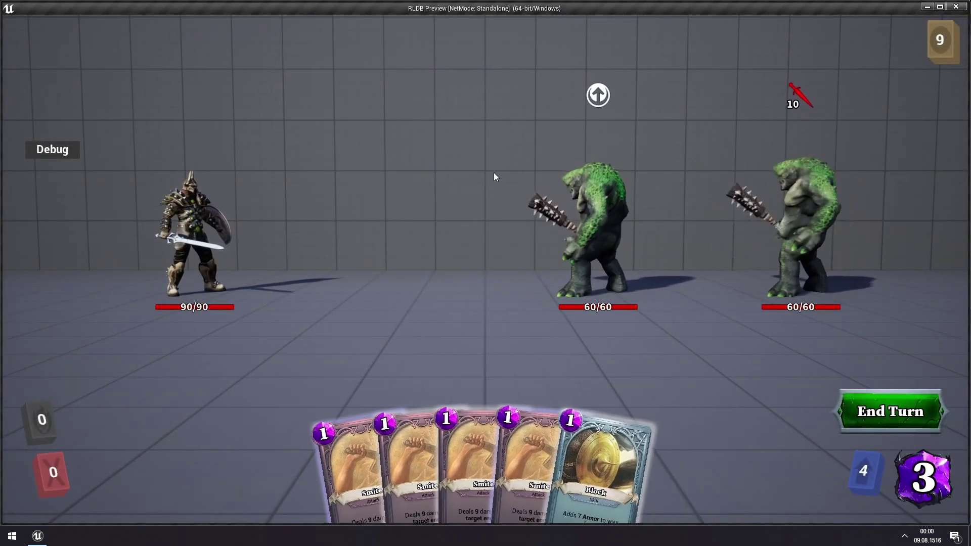
{"action": "left_click", "coordinate": [960, 7]}
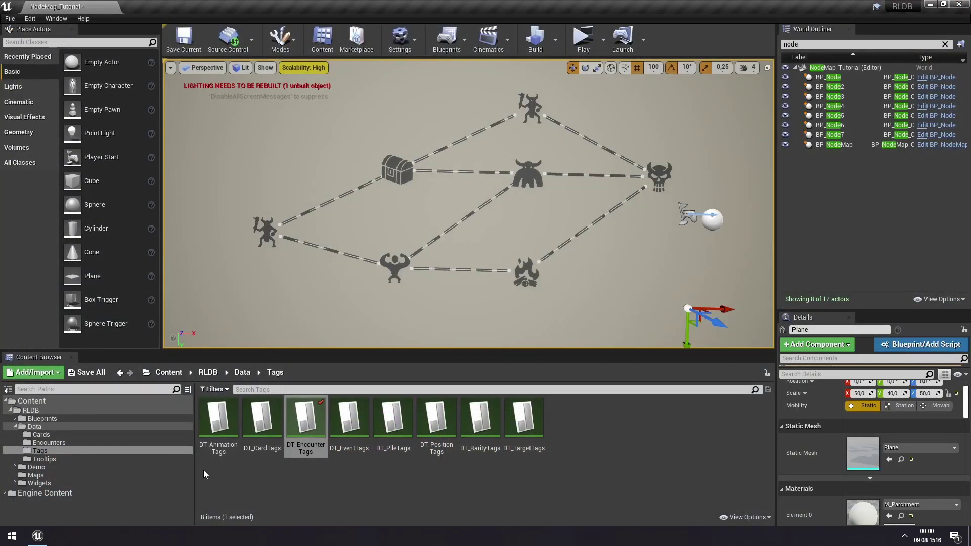
{"action": "left_click", "coordinate": [588, 484]}
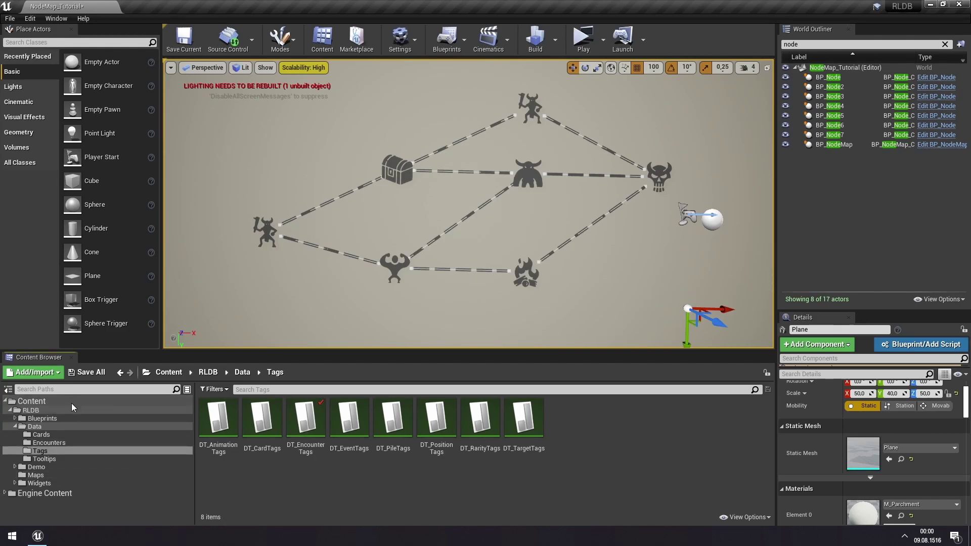
Step: Open the easy combat encounters table from the Data/Encounters folder as a reference, and return to the NodeMap_Tutorial level
{"action": "left_click", "coordinate": [47, 427]}
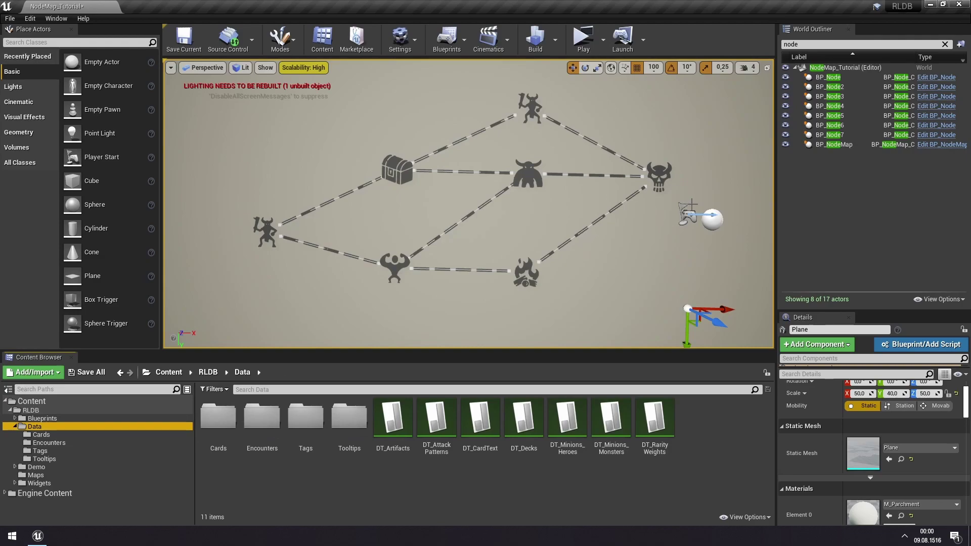
{"action": "double_click", "coordinate": [262, 416]}
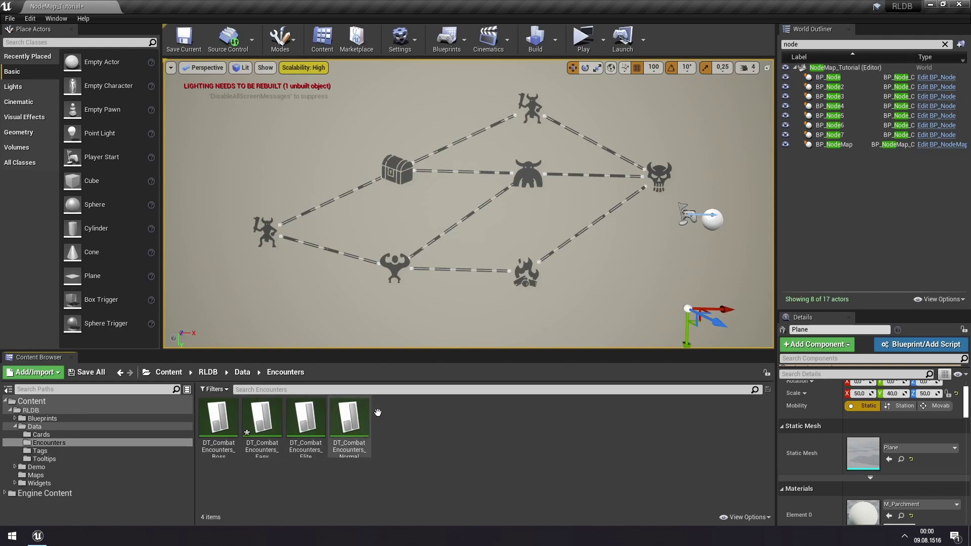
{"action": "double_click", "coordinate": [255, 425]}
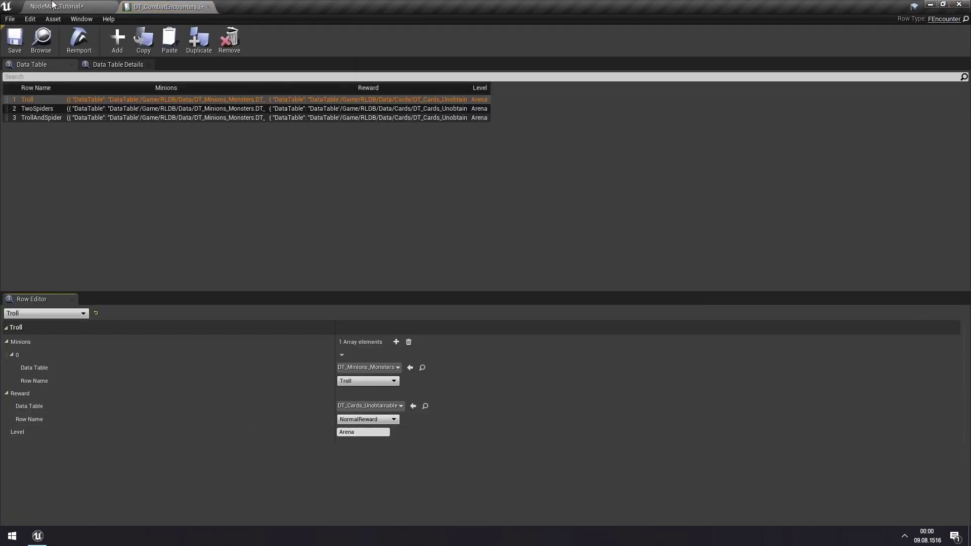
{"action": "left_click", "coordinate": [52, 6]}
Step: Create a new data table in the Encounters folder, using FEncounter as its row structure
{"action": "right_click", "coordinate": [434, 433]}
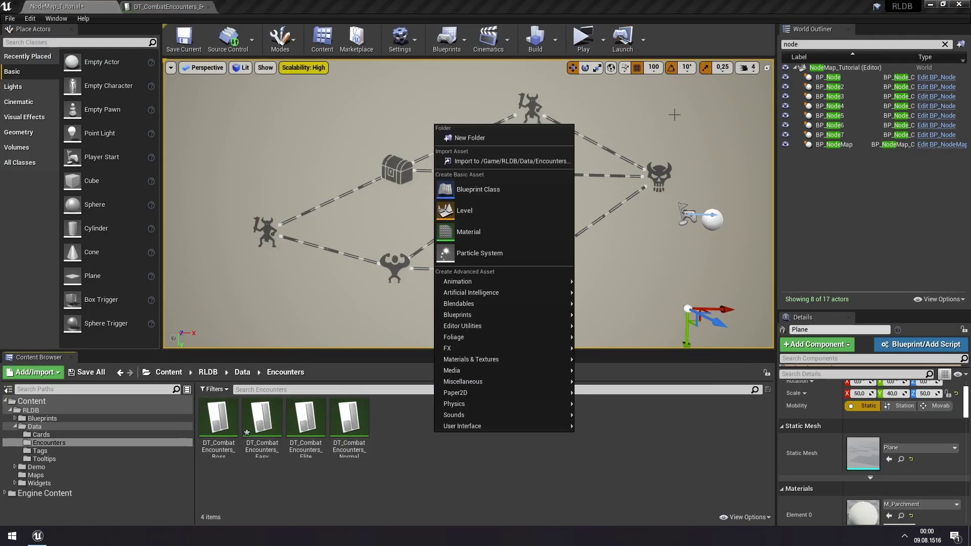
{"action": "mouse_move", "coordinate": [518, 427]}
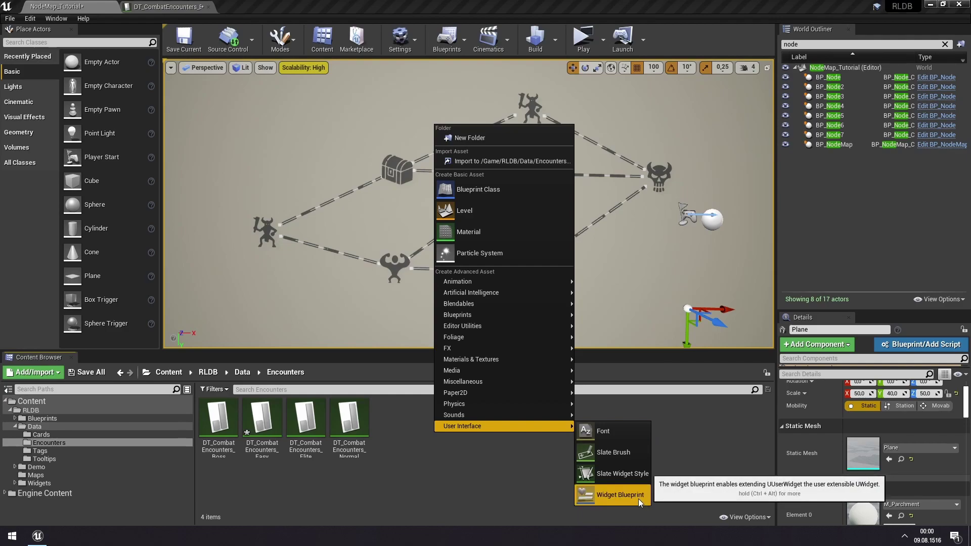
{"action": "mouse_move", "coordinate": [498, 380]}
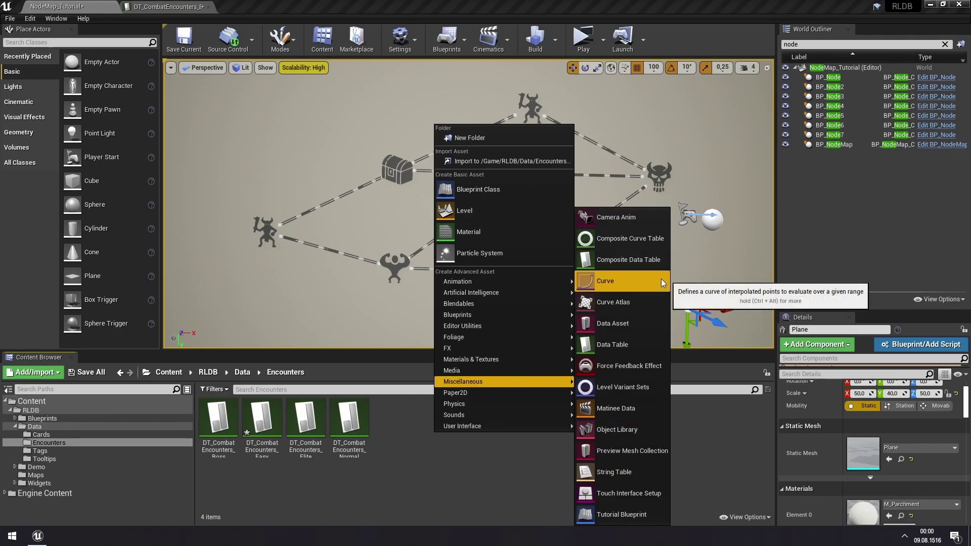
{"action": "left_click", "coordinate": [647, 346]}
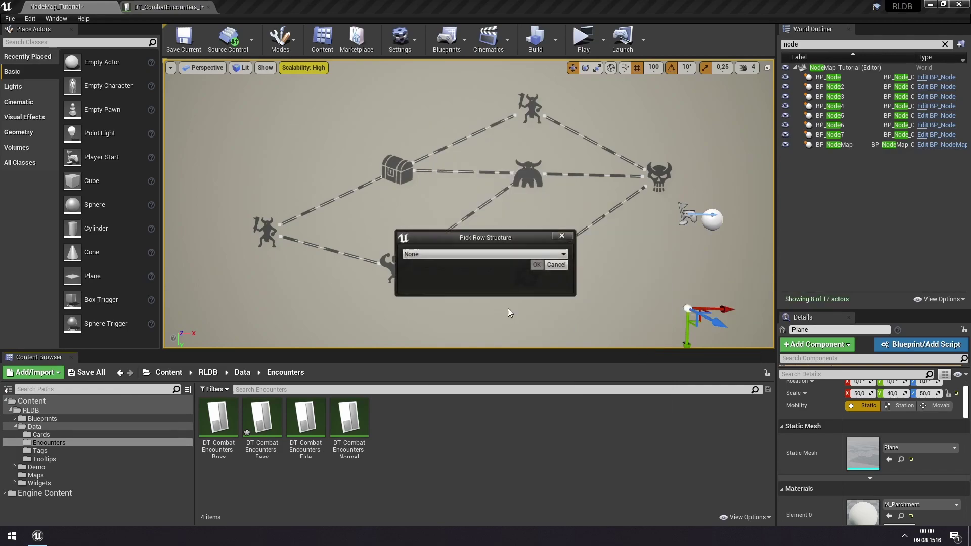
{"action": "left_click", "coordinate": [505, 255]}
{"action": "type", "text": "enco"}
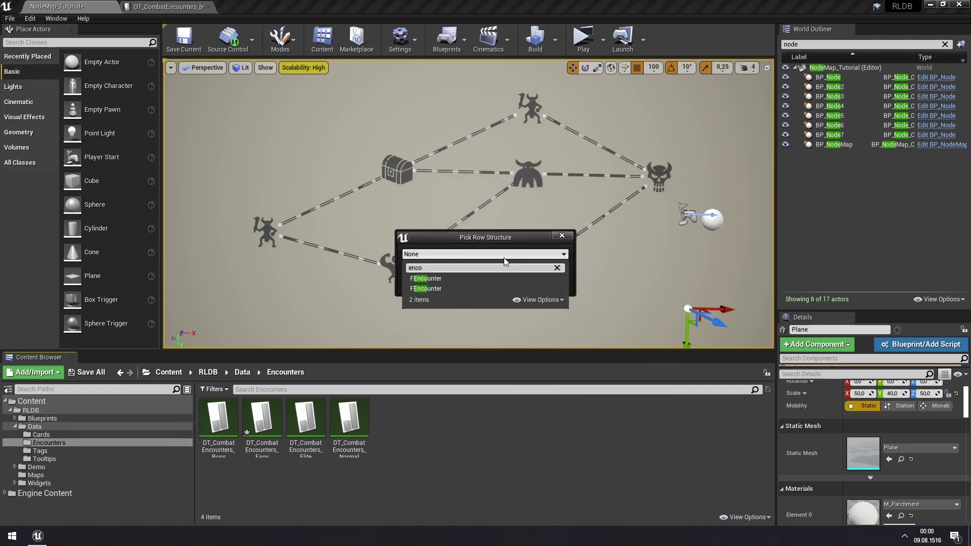
{"action": "left_click", "coordinate": [472, 282]}
{"action": "left_click", "coordinate": [538, 265]}
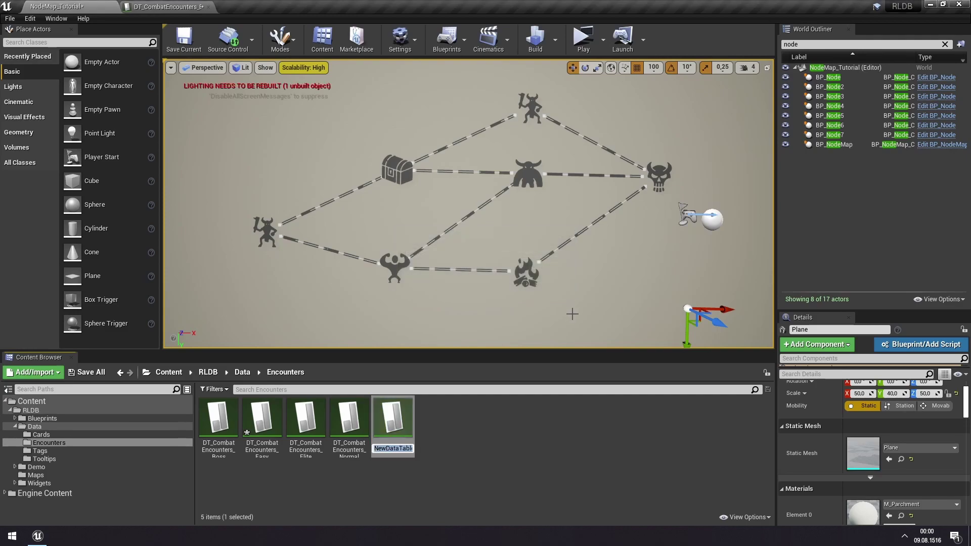
Step: Name the new data table DT_CombatEncounters_Tutorial
{"action": "type", "text": "DT_CombatEnc"}
{"action": "type", "text": "ounter"}
{"action": "type", "text": "s_"}
{"action": "type", "text": "Tutorial"}
{"action": "key", "text": "Return"}
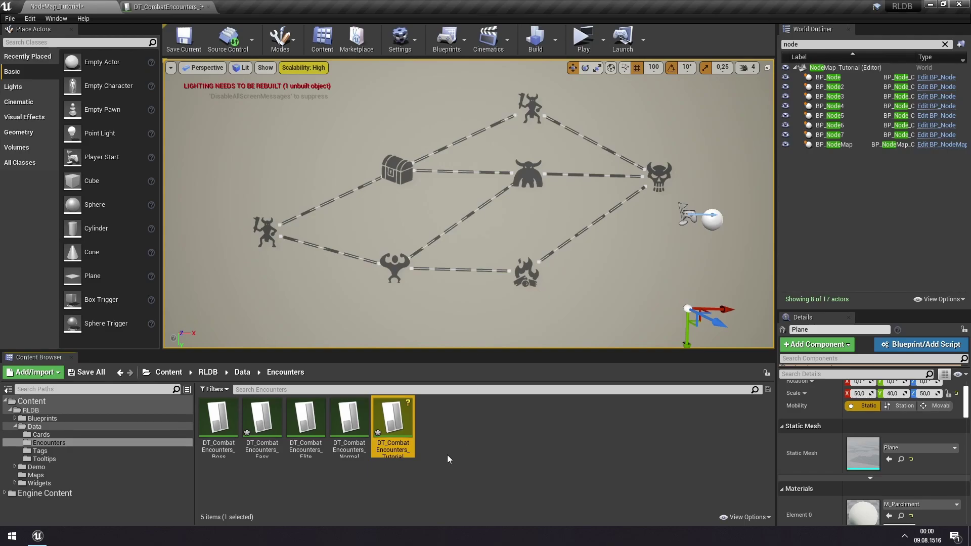
Step: Open DT_CombatEncounters_Tutorial docked beside the other editors and add a row named Tutorial
{"action": "double_click", "coordinate": [385, 427]}
{"action": "left_click_drag", "start_coordinate": [72, 44], "coordinate": [382, 4]}
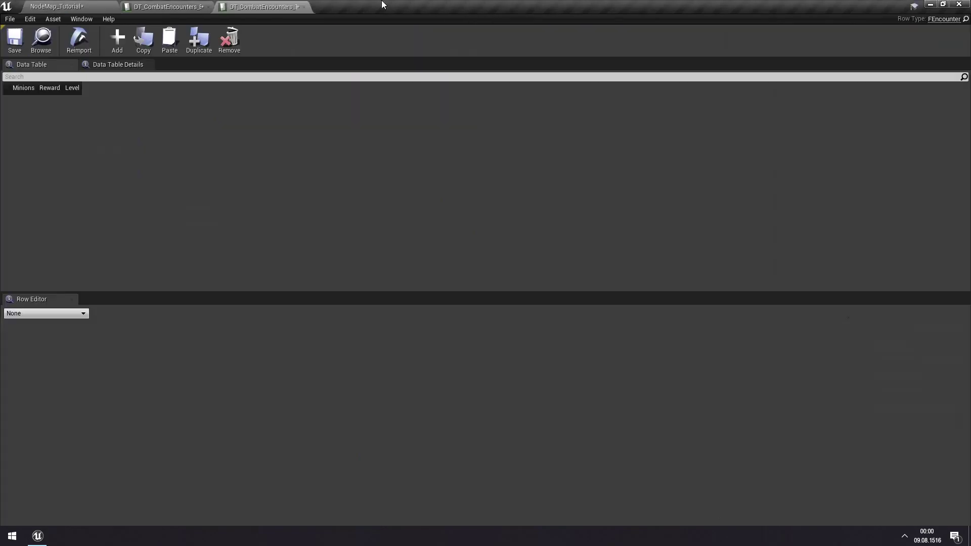
{"action": "left_click", "coordinate": [114, 38]}
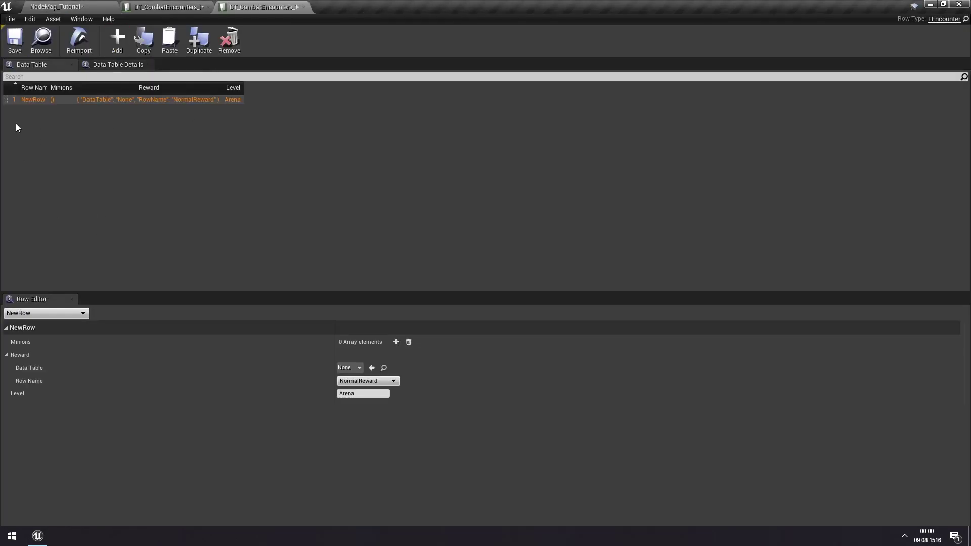
{"action": "double_click", "coordinate": [36, 100]}
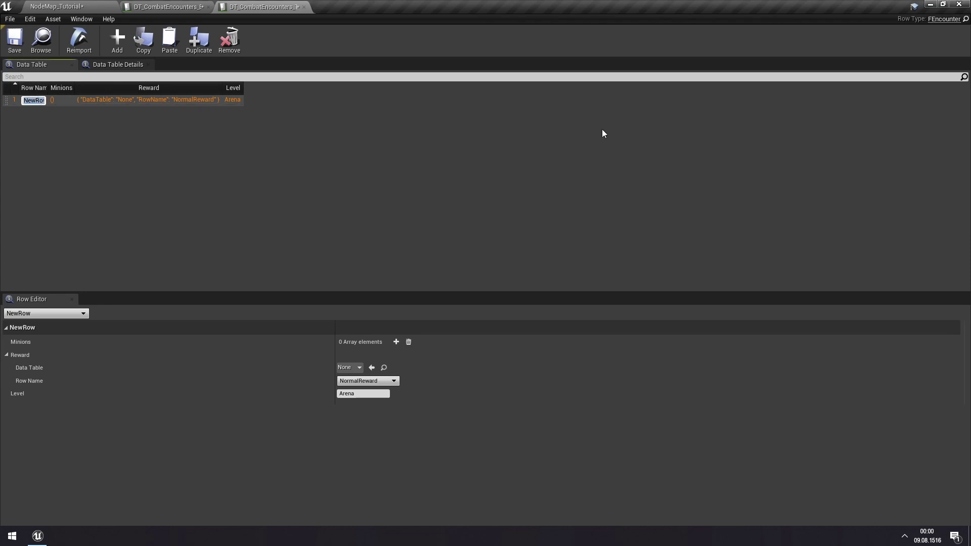
{"action": "type", "text": "Tutorial"}
{"action": "key", "text": "Return"}
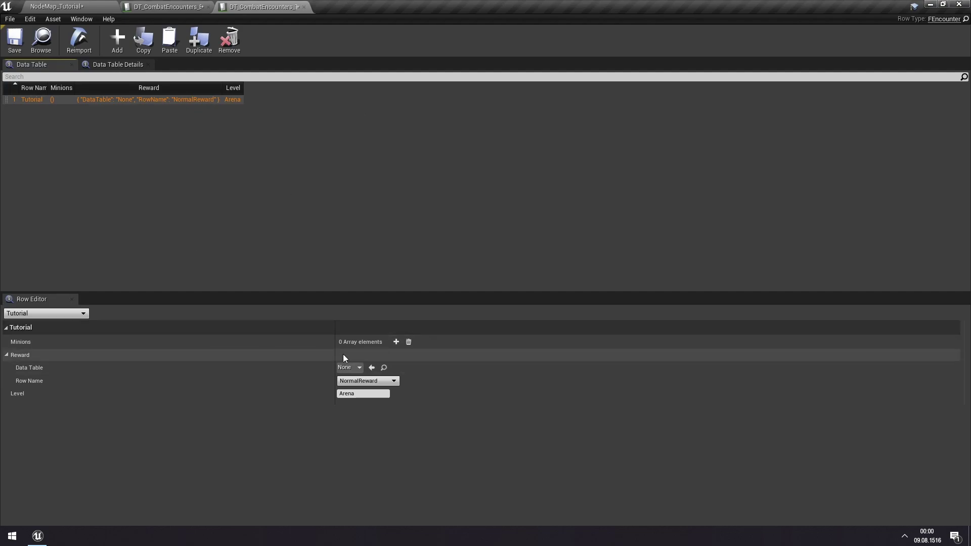
Step: Add a minion to the Tutorial row using the Spider row of DT_Minions_Monsters, and save the table
{"action": "left_click", "coordinate": [396, 342]}
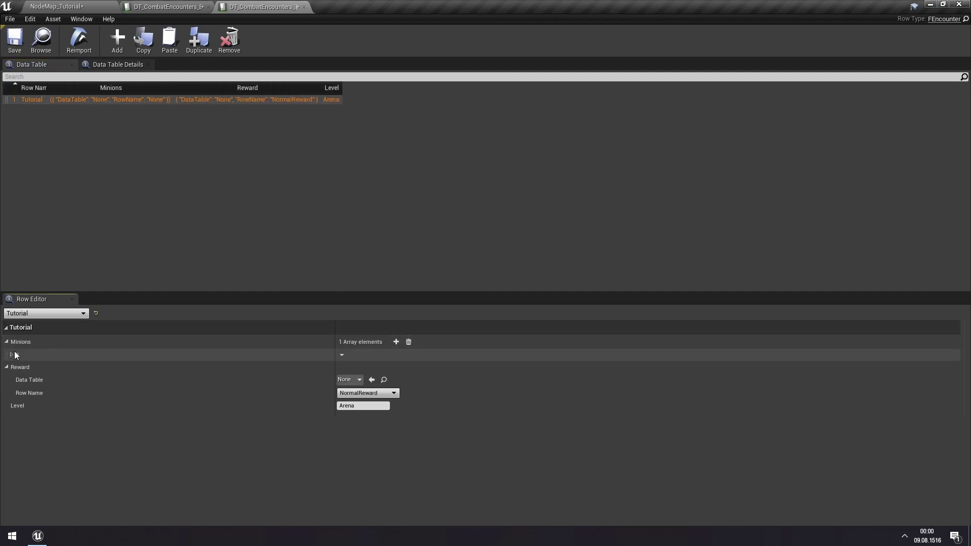
{"action": "left_click", "coordinate": [12, 356]}
{"action": "left_click", "coordinate": [355, 367]}
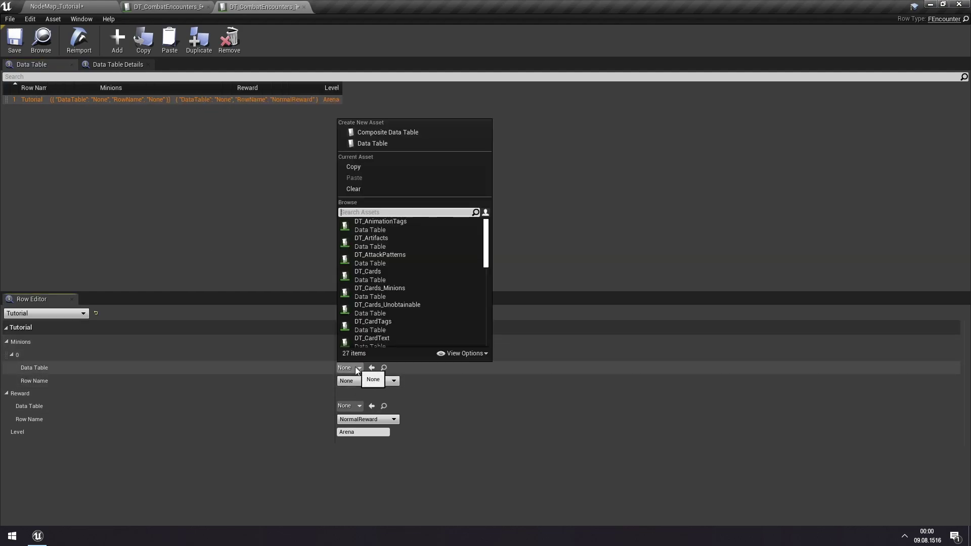
{"action": "type", "text": "mini"}
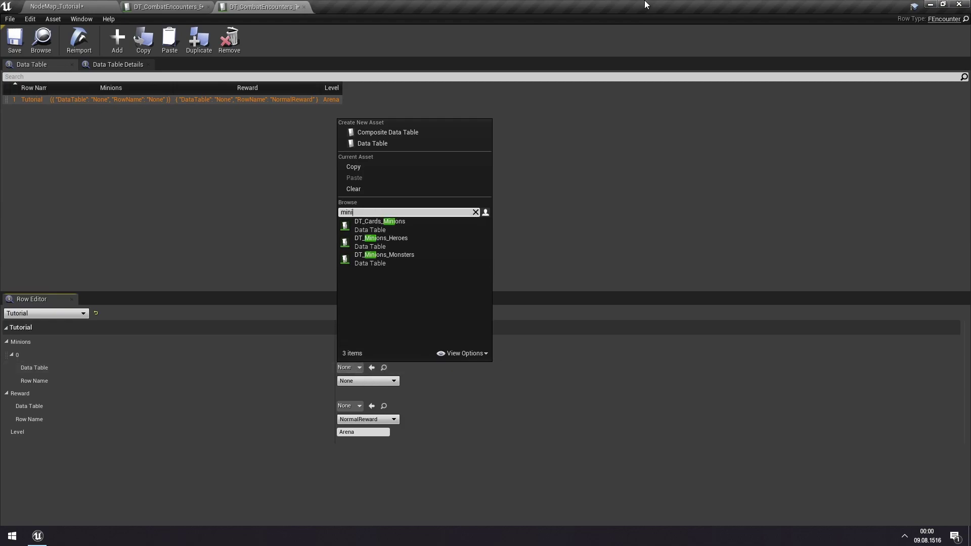
{"action": "left_click", "coordinate": [415, 260]}
{"action": "left_click", "coordinate": [392, 380]}
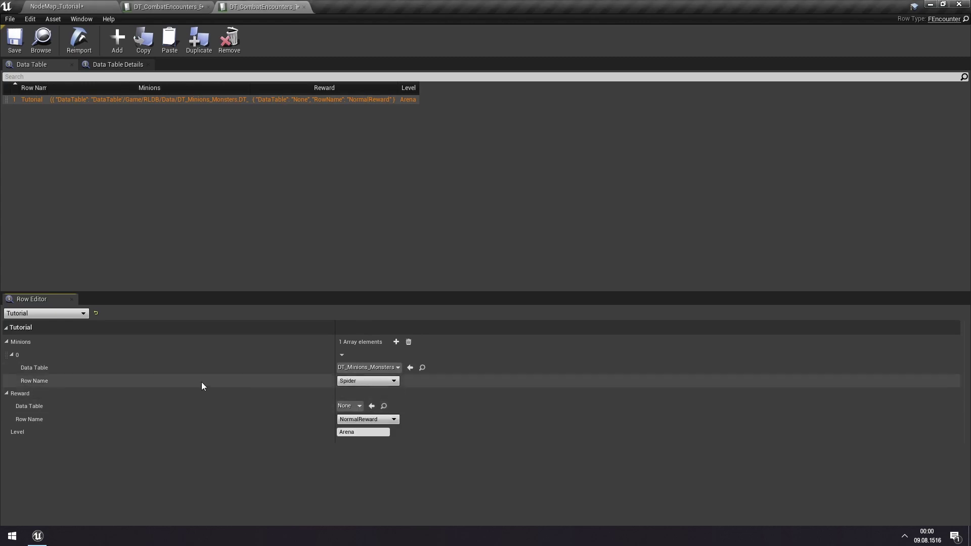
{"action": "left_click", "coordinate": [13, 37]}
Step: Set the Tutorial row's reward to NormalReward from DT_Cards_Unobtainable, keeping Arena as the level
{"action": "left_click", "coordinate": [350, 406]}
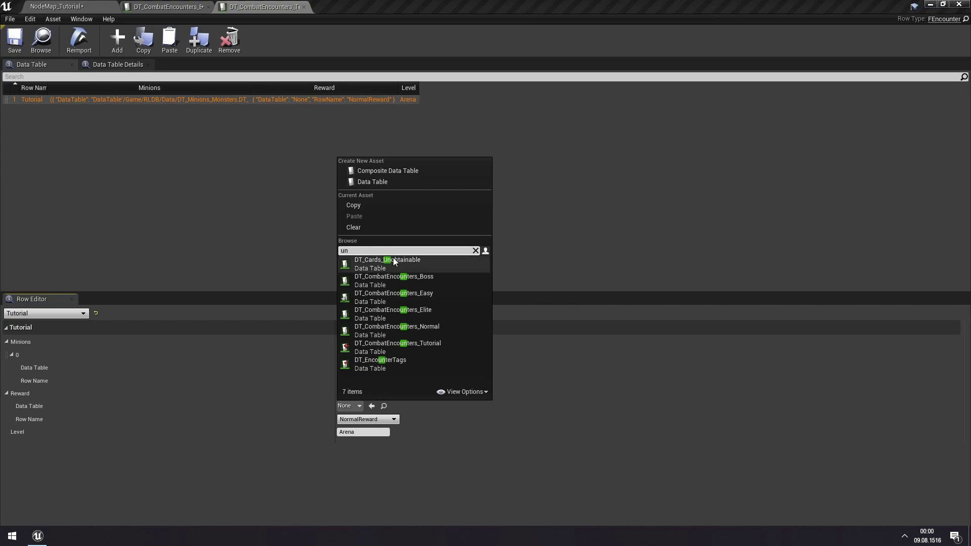
{"action": "left_click", "coordinate": [393, 261]}
{"action": "left_click", "coordinate": [377, 420]}
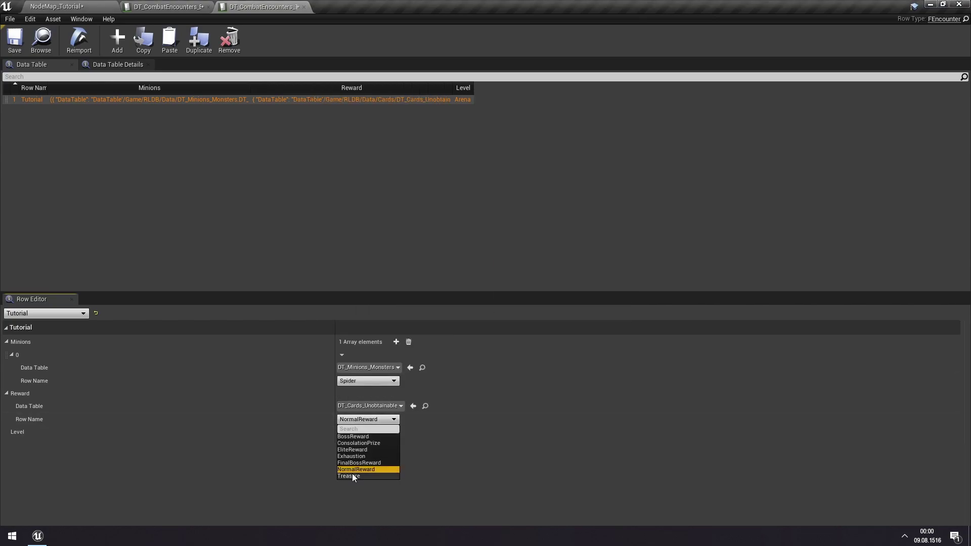
{"action": "left_click", "coordinate": [354, 470]}
{"action": "left_click", "coordinate": [359, 433]}
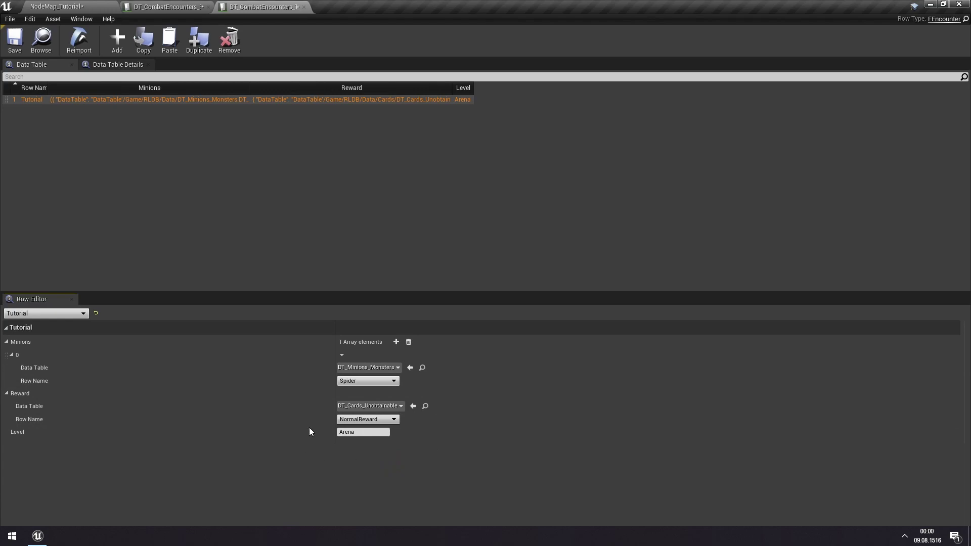
{"action": "left_click", "coordinate": [412, 438]}
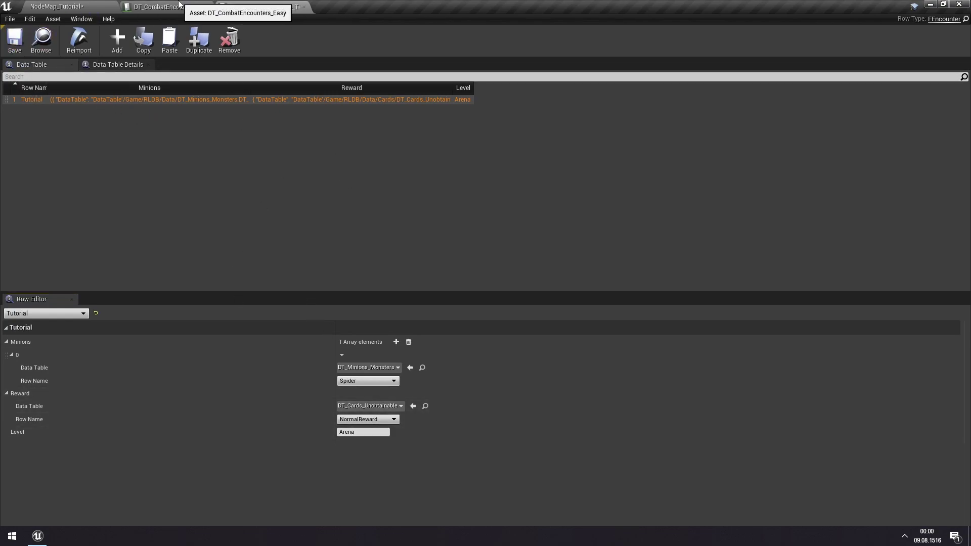
Step: Return to the level, select the tutorial encounter node, and open its BP_Node blueprint at the Event Graph
{"action": "left_click", "coordinate": [162, 7]}
{"action": "left_click", "coordinate": [88, 6]}
{"action": "left_click", "coordinate": [485, 402]}
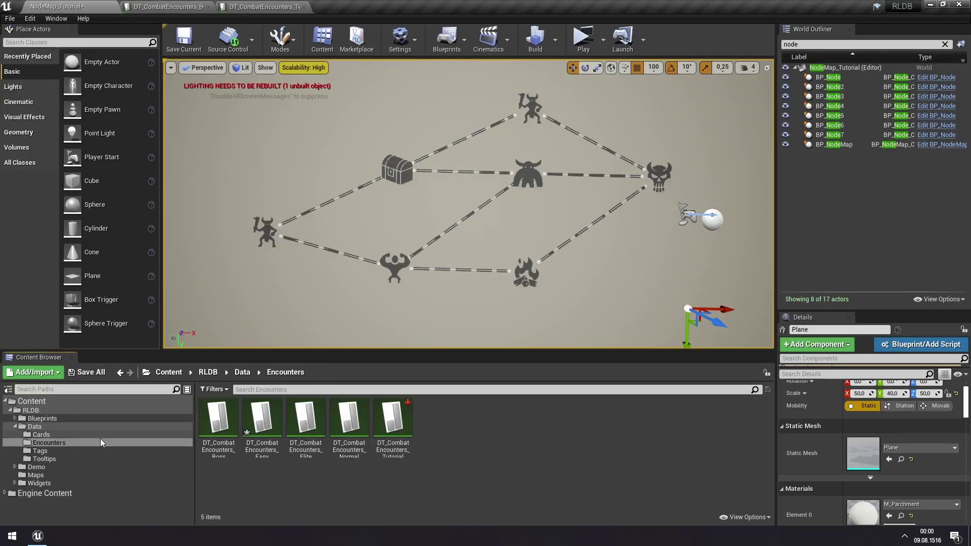
{"action": "left_click", "coordinate": [394, 266]}
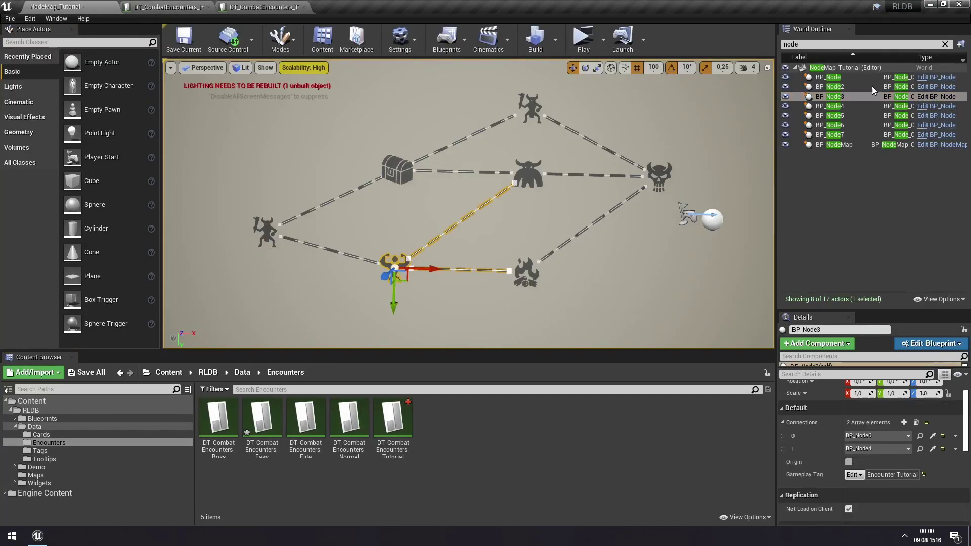
{"action": "left_click", "coordinate": [937, 96]}
{"action": "scroll", "coordinate": [424, 241], "scroll_direction": "down", "scroll_amount": 5}
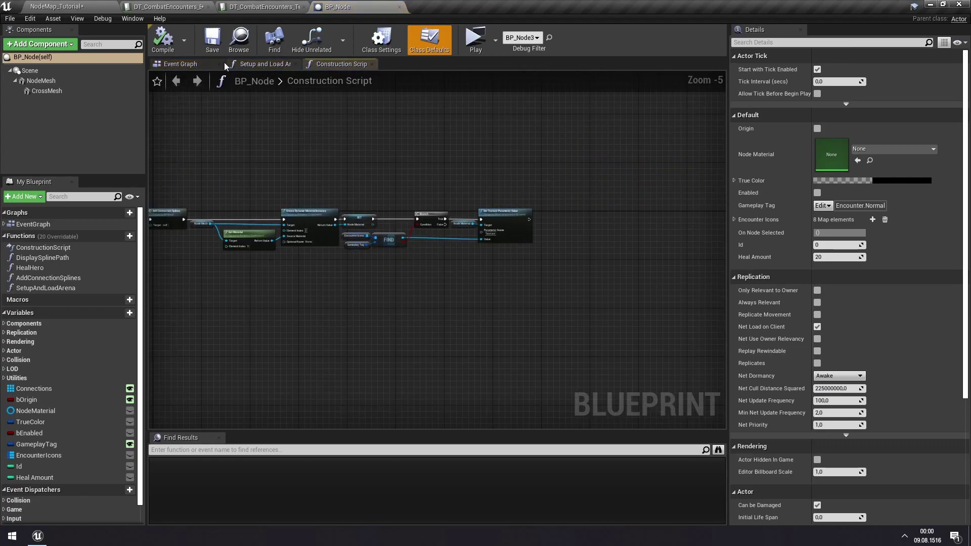
{"action": "left_click", "coordinate": [180, 64]}
Step: Add an Encounter.Tutorial pin to the Switch on Gameplay Tag node in the Event Graph
{"action": "scroll", "coordinate": [321, 234], "scroll_direction": "down", "scroll_amount": 4}
{"action": "scroll", "coordinate": [553, 217], "scroll_direction": "up", "scroll_amount": 4}
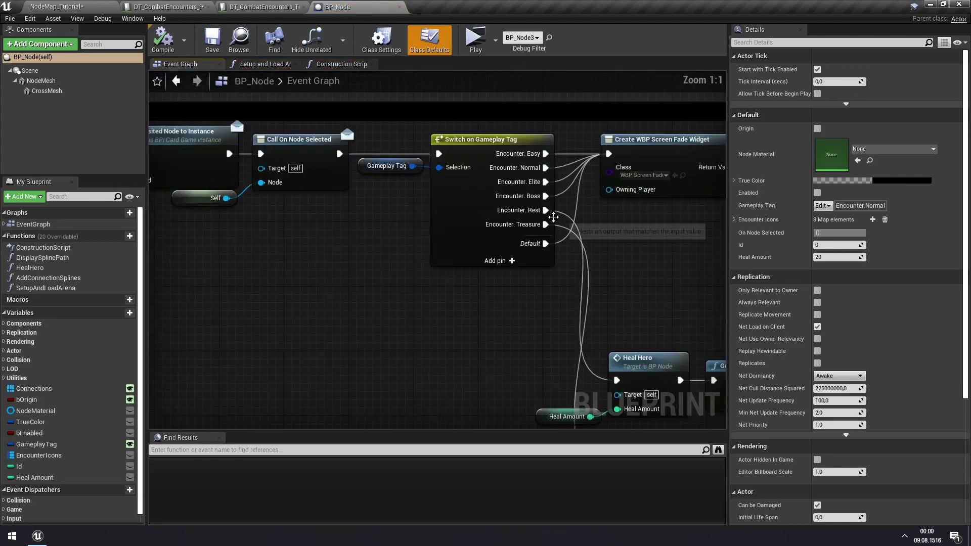
{"action": "right_click_drag", "start_coordinate": [553, 216], "coordinate": [363, 215]}
{"action": "left_click", "coordinate": [252, 212]}
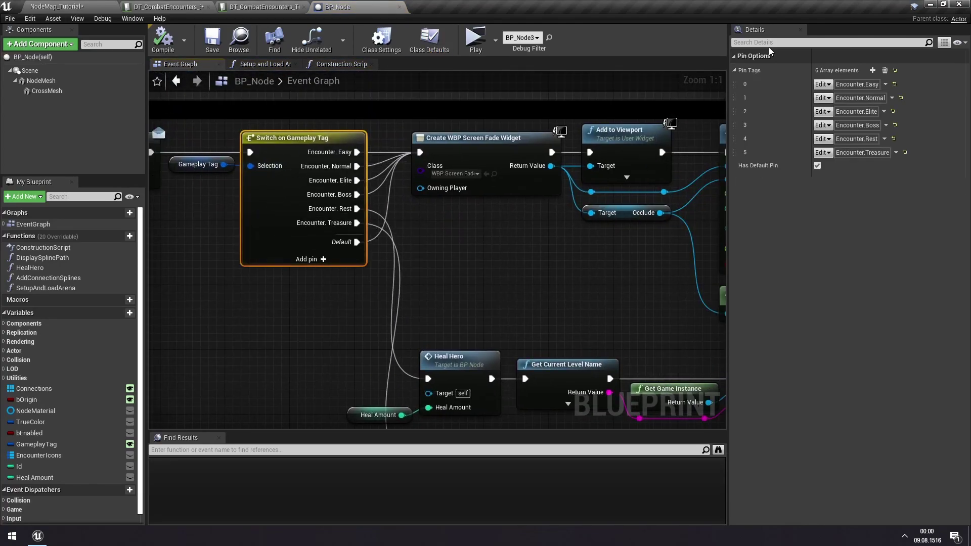
{"action": "left_click", "coordinate": [872, 70]}
{"action": "left_click", "coordinate": [828, 166]}
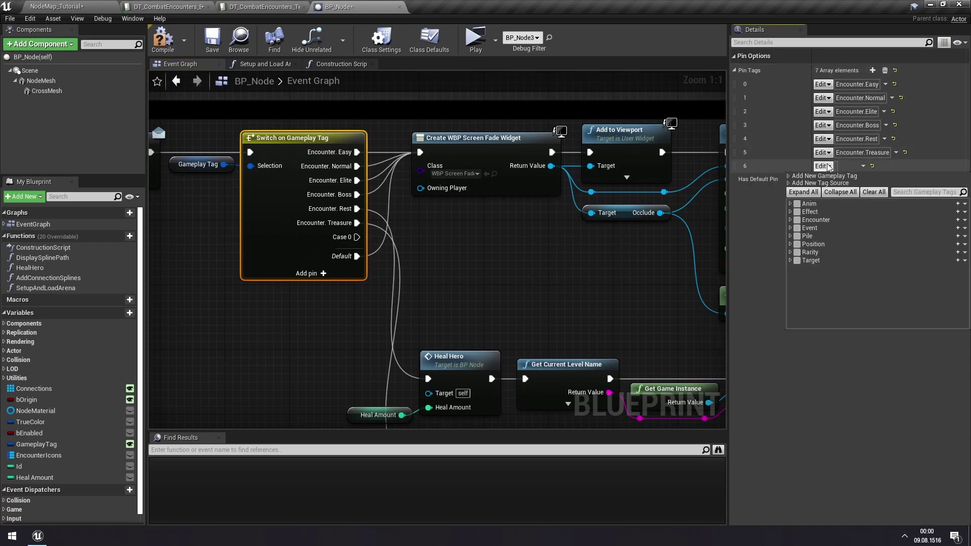
{"action": "type", "text": "tut"}
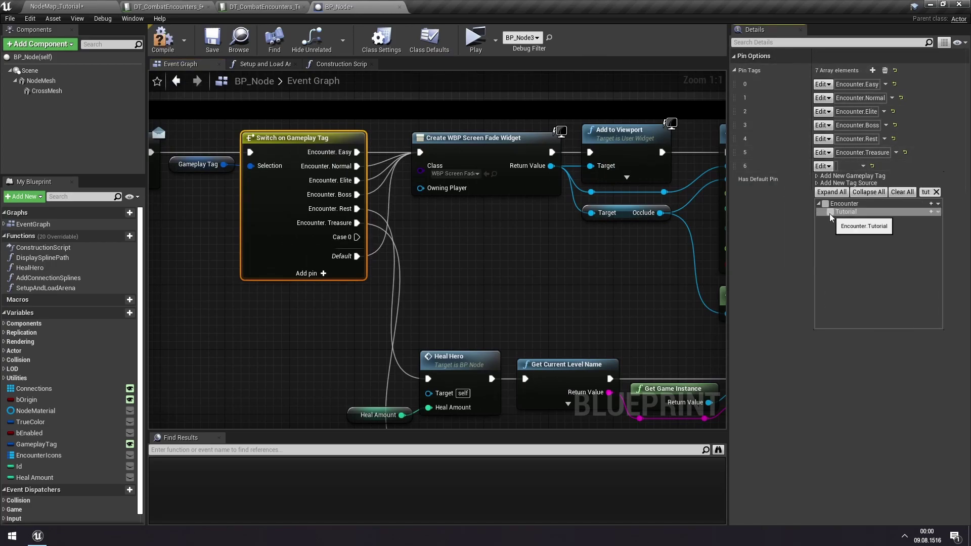
{"action": "left_click", "coordinate": [830, 215]}
Step: Connect the switch's Encounter.Tutorial output to the Create WBP Screen Fade Widget node
{"action": "left_click", "coordinate": [320, 306]}
{"action": "left_click_drag", "start_coordinate": [357, 237], "coordinate": [428, 154]}
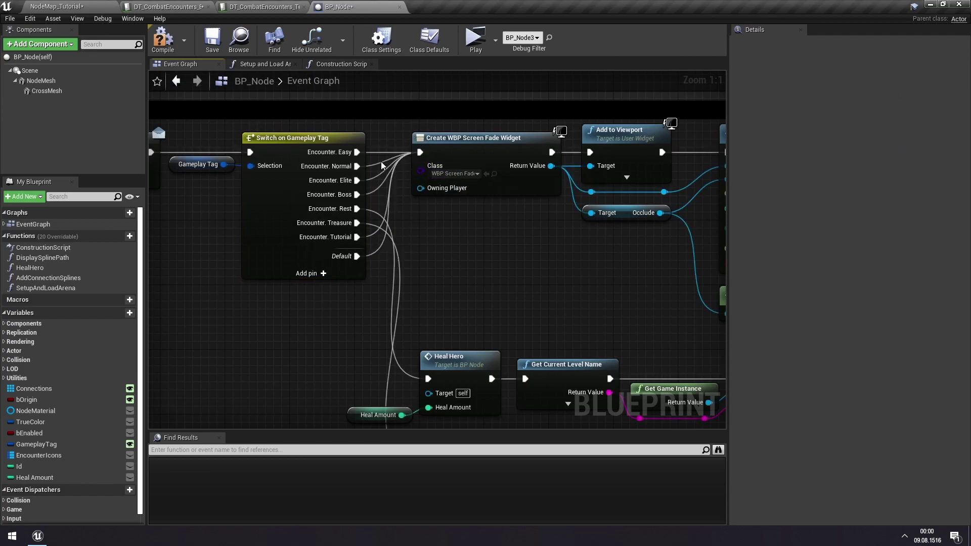
{"action": "left_click", "coordinate": [343, 244]}
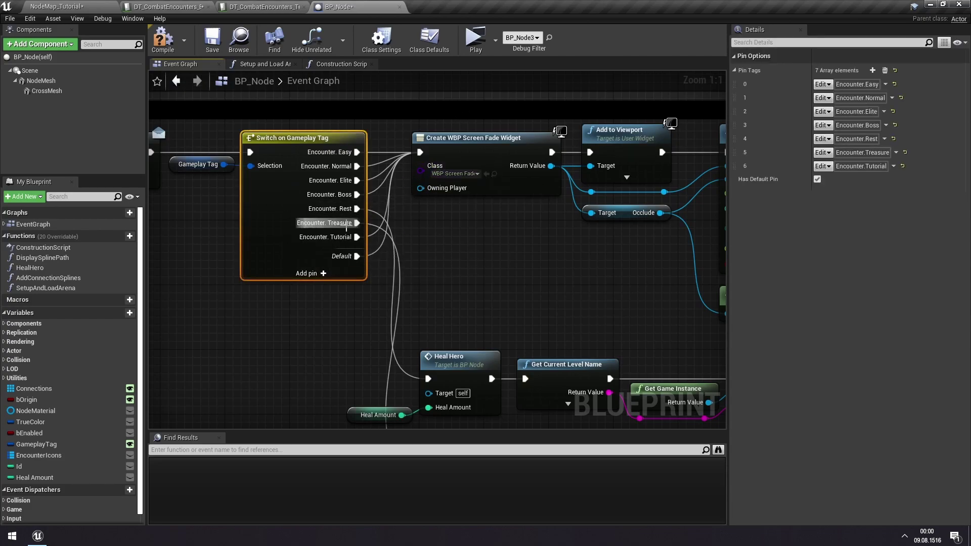
Step: Follow the screen fade chain past the Delay node and open the Setup and Load Arena function
{"action": "scroll", "coordinate": [333, 233], "scroll_direction": "down", "scroll_amount": 2}
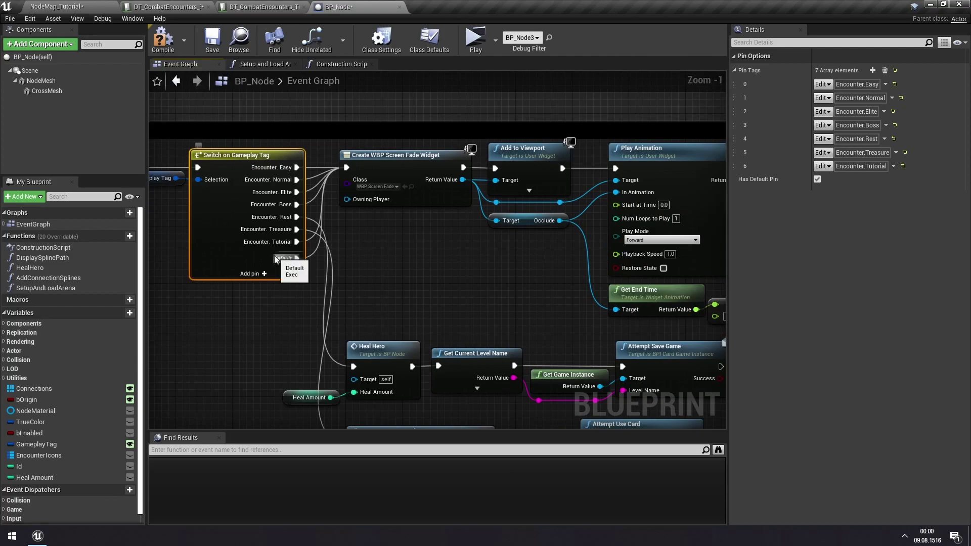
{"action": "right_click_drag", "start_coordinate": [462, 263], "coordinate": [453, 266]}
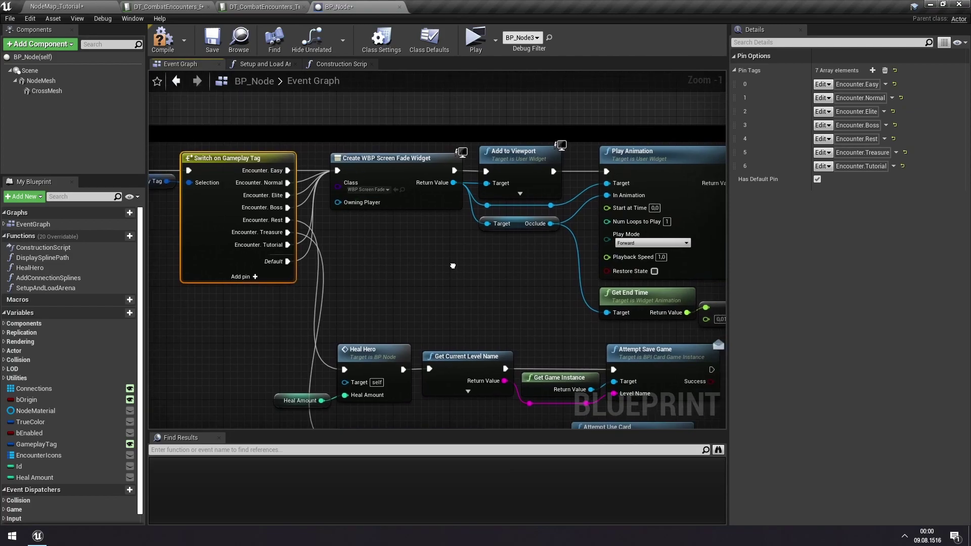
{"action": "right_click_drag", "start_coordinate": [516, 180], "coordinate": [142, 187]}
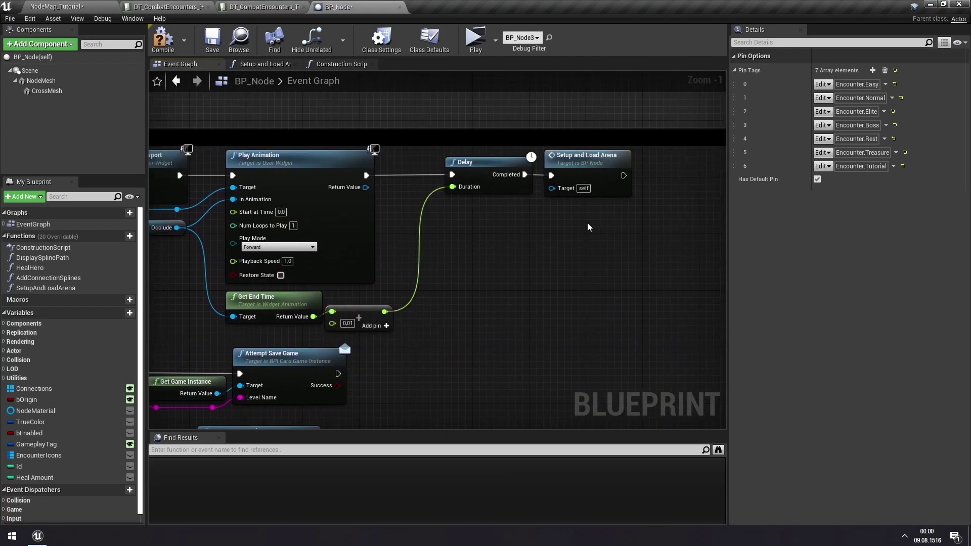
{"action": "double_click", "coordinate": [590, 173]}
{"action": "scroll", "coordinate": [348, 293], "scroll_direction": "down", "scroll_amount": 5}
{"action": "scroll", "coordinate": [444, 245], "scroll_direction": "up", "scroll_amount": 5}
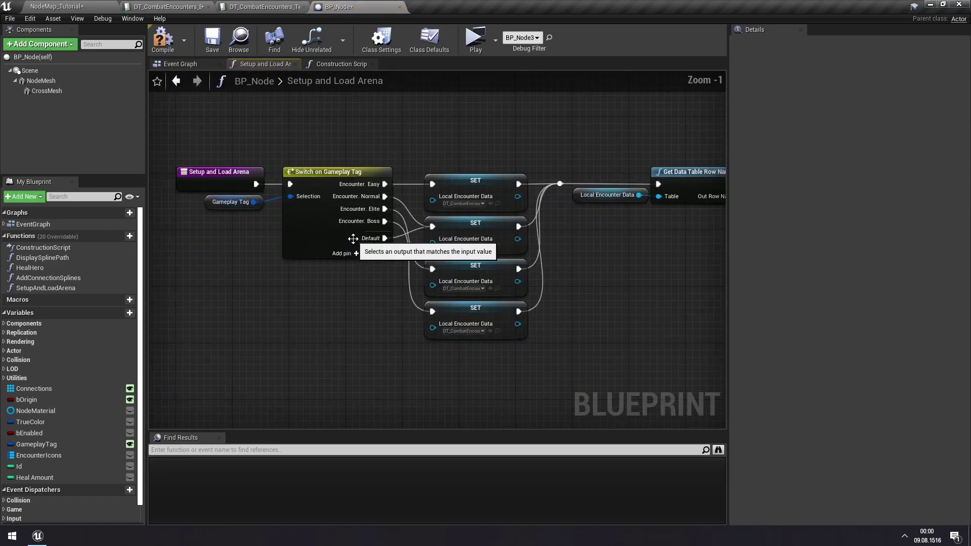
Step: Add an Encounter.Tutorial pin to the Switch on Gameplay Tag node in the Setup and Load Arena function
{"action": "left_click", "coordinate": [276, 191]}
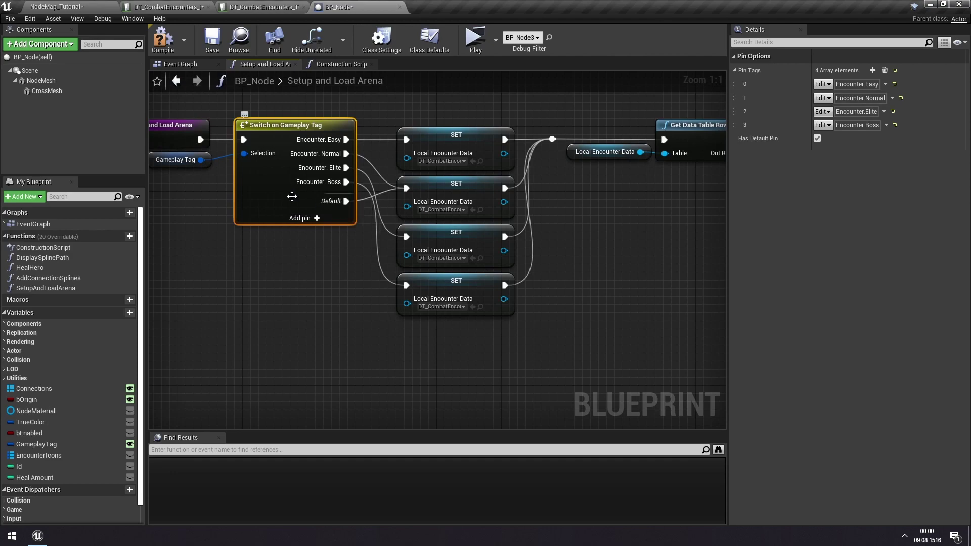
{"action": "right_click_drag", "start_coordinate": [214, 197], "coordinate": [244, 200]}
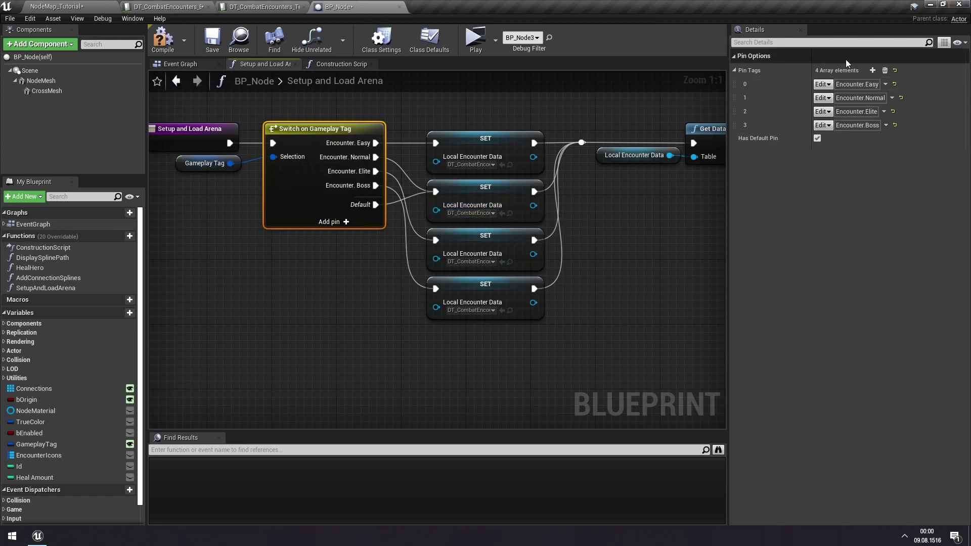
{"action": "left_click", "coordinate": [872, 70]}
{"action": "left_click", "coordinate": [821, 138]}
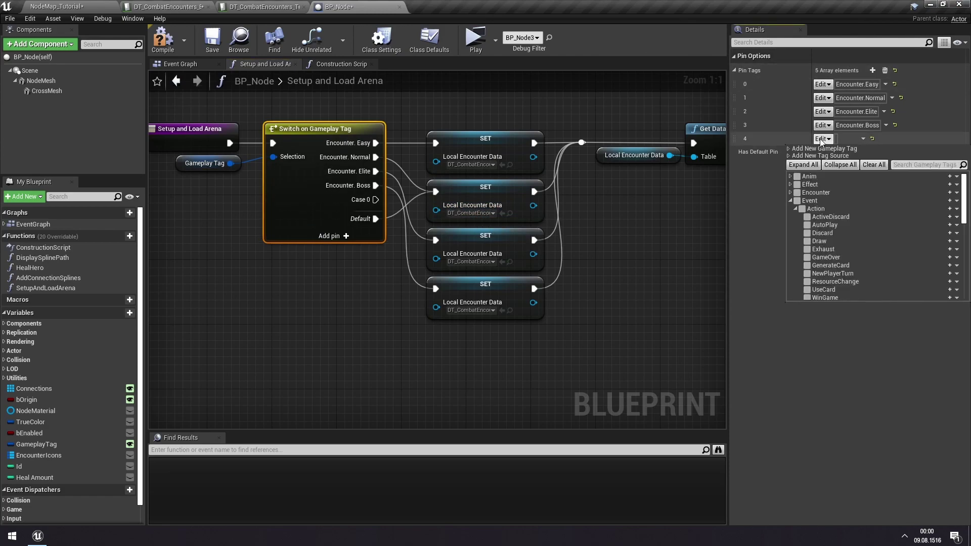
{"action": "type", "text": "tut"}
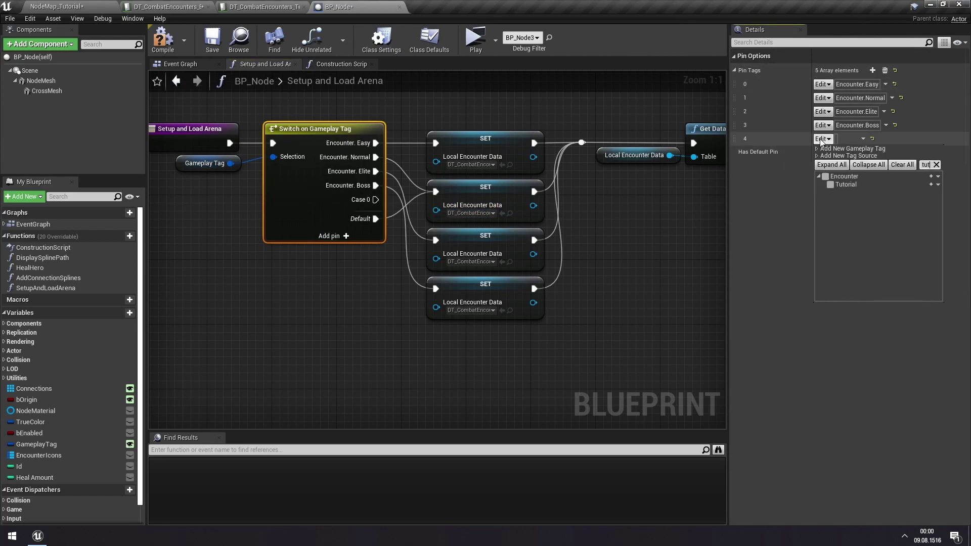
{"action": "left_click", "coordinate": [828, 184]}
{"action": "left_click", "coordinate": [326, 306]}
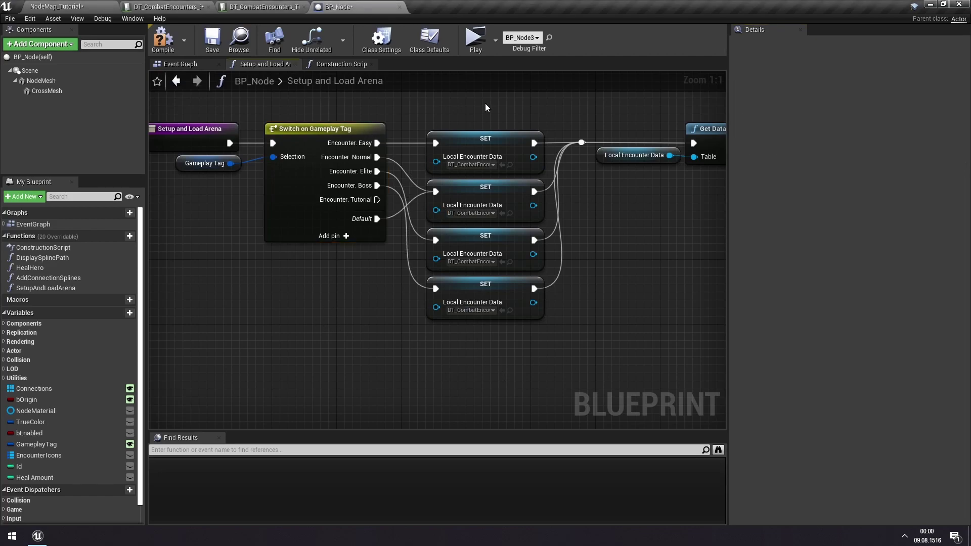
Step: Duplicate the last Set Local Encounter Data node and wire it between the switch's Encounter.Tutorial output and the shared reroute node
{"action": "left_click", "coordinate": [473, 308]}
{"action": "key", "text": "ctrl+c"}
{"action": "key", "text": "ctrl+v"}
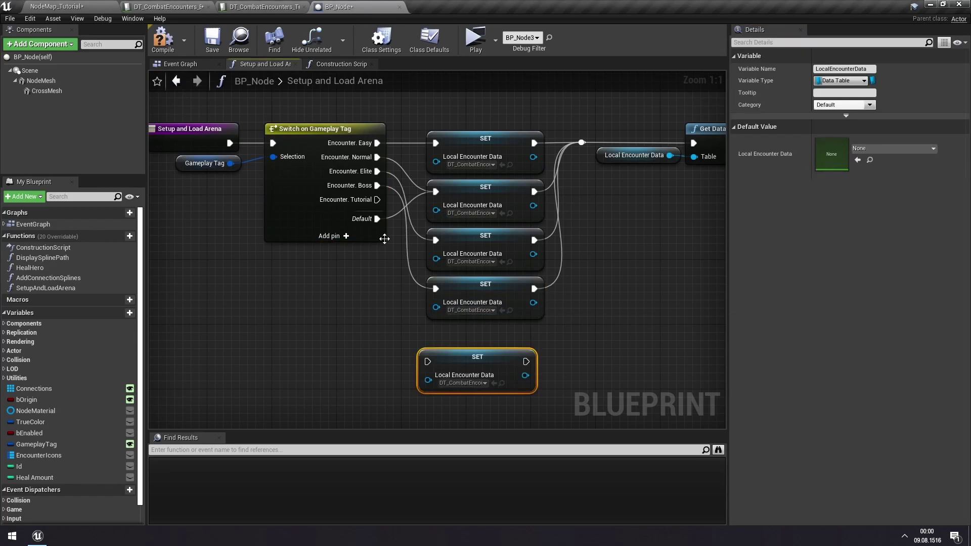
{"action": "left_click_drag", "start_coordinate": [378, 199], "coordinate": [427, 361]}
{"action": "left_click_drag", "start_coordinate": [528, 380], "coordinate": [606, 151]}
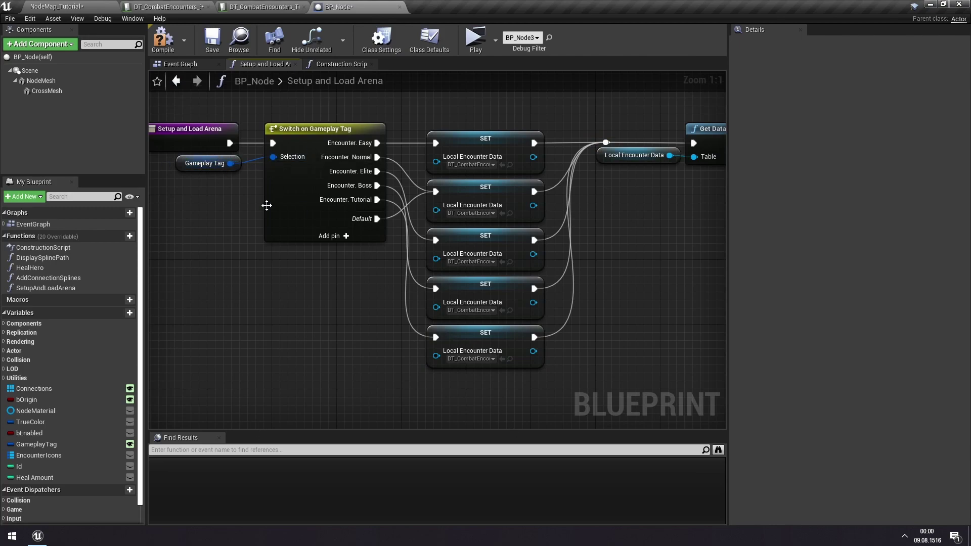
Step: Set the new node's Local Encounter Data to DT_CombatEncounters_Tutorial, and compile and save BP_Node
{"action": "left_click", "coordinate": [484, 359]}
{"action": "left_click", "coordinate": [530, 399]}
{"action": "left_click", "coordinate": [163, 38]}
{"action": "left_click", "coordinate": [212, 38]}
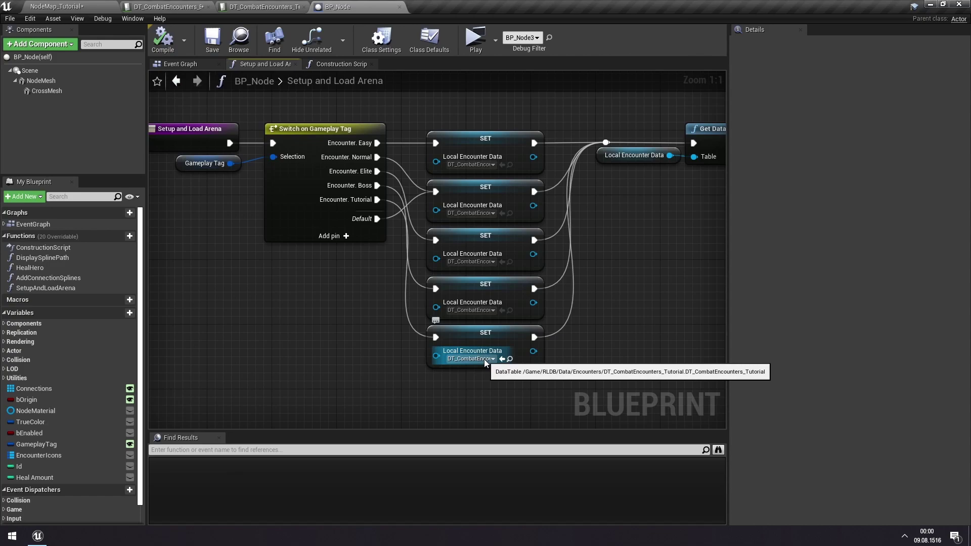
Step: Return to the NodeMap_Tutorial level, play it, and enter the tutorial encounter on the map
{"action": "right_click_drag", "start_coordinate": [484, 359], "coordinate": [610, 307]}
{"action": "scroll", "coordinate": [610, 307], "scroll_direction": "down", "scroll_amount": 1}
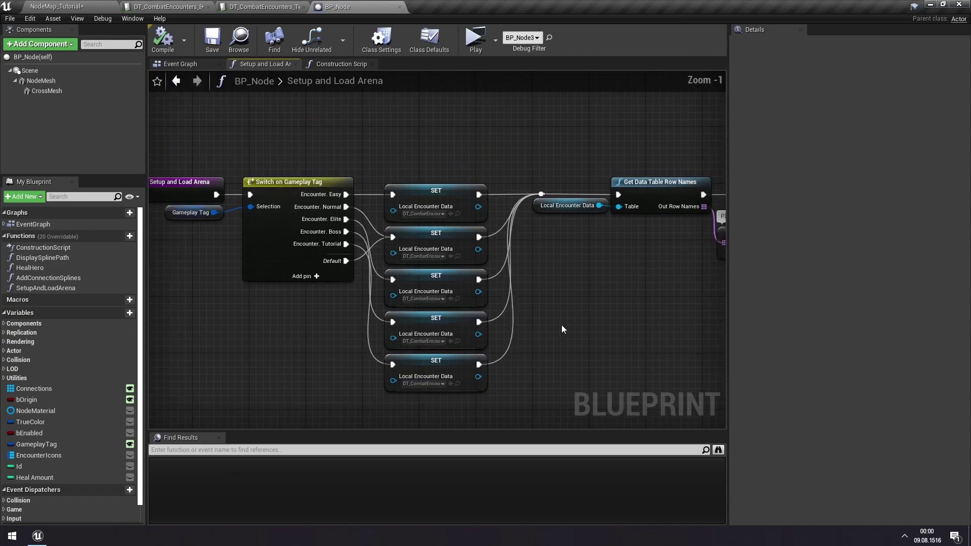
{"action": "left_click", "coordinate": [31, 4]}
{"action": "left_click", "coordinate": [586, 34]}
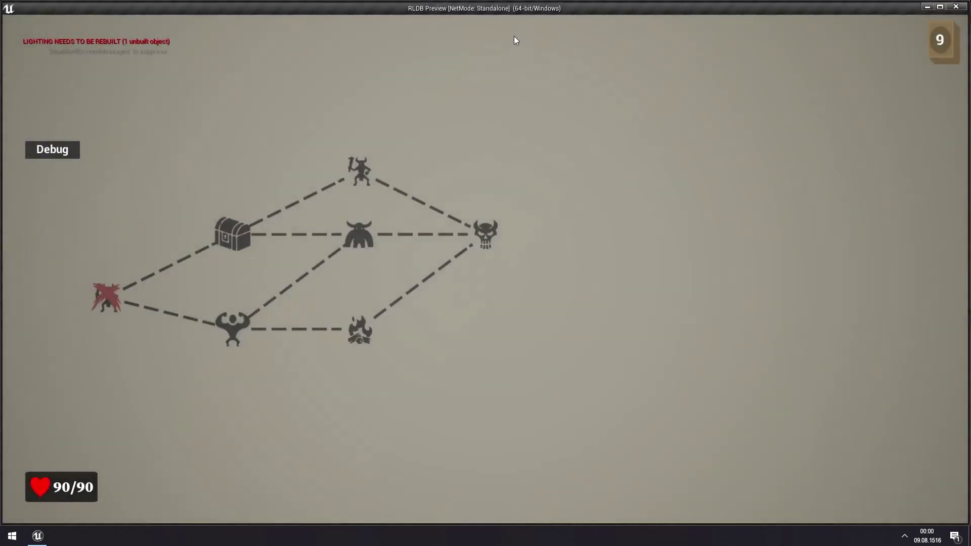
{"action": "left_click", "coordinate": [237, 329]}
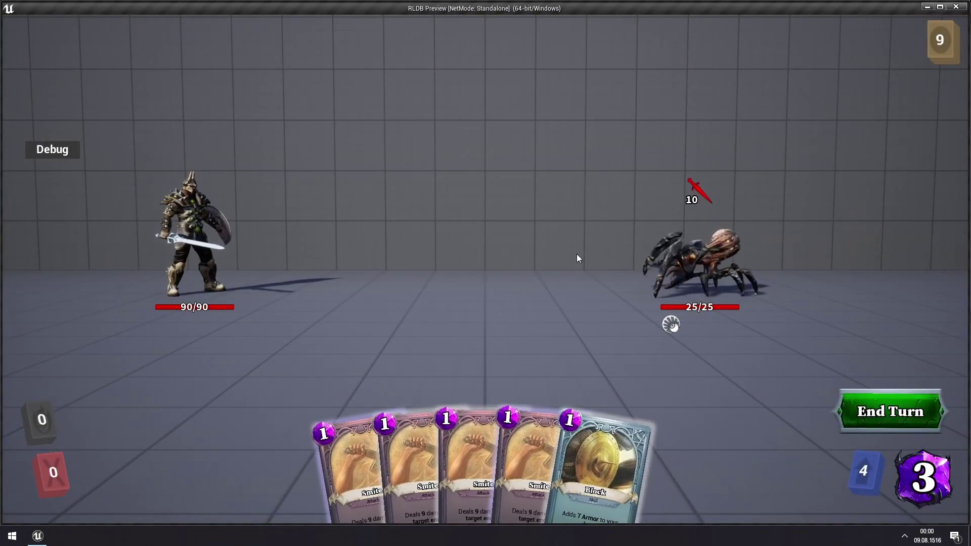
Step: Defeat the spider with Smite cards, choose Big Deck Energy as the reward, and close the game preview
{"action": "left_click", "coordinate": [505, 445]}
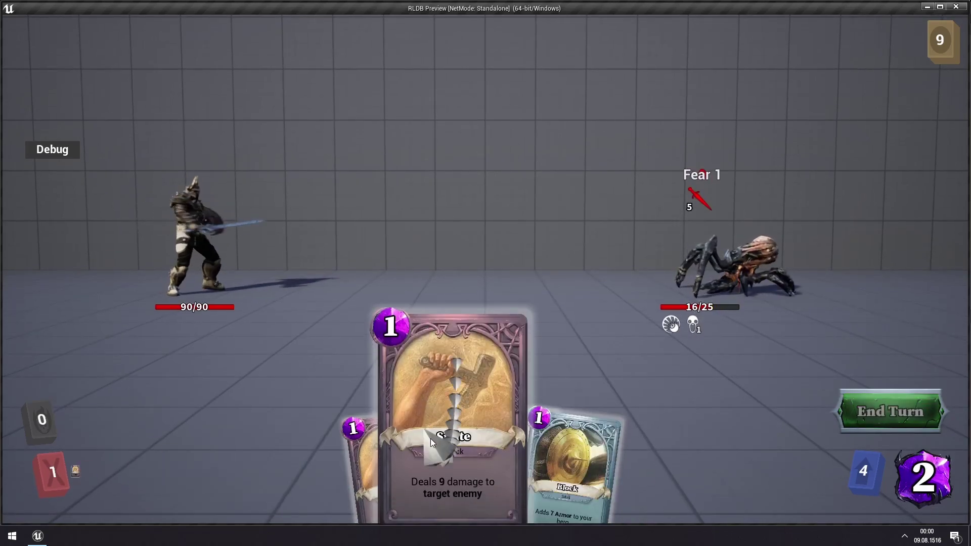
{"action": "left_click", "coordinate": [652, 263]}
{"action": "left_click", "coordinate": [475, 455]}
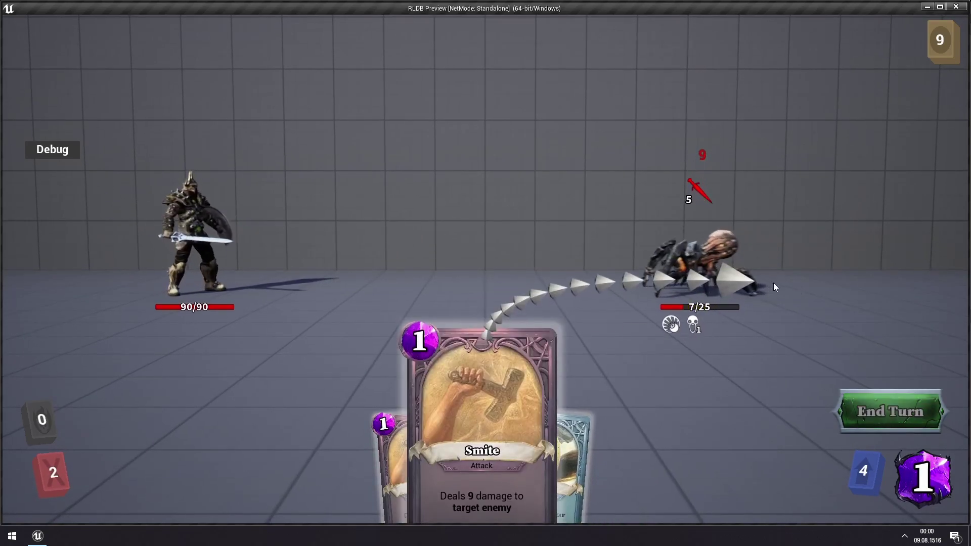
{"action": "left_click", "coordinate": [772, 286]}
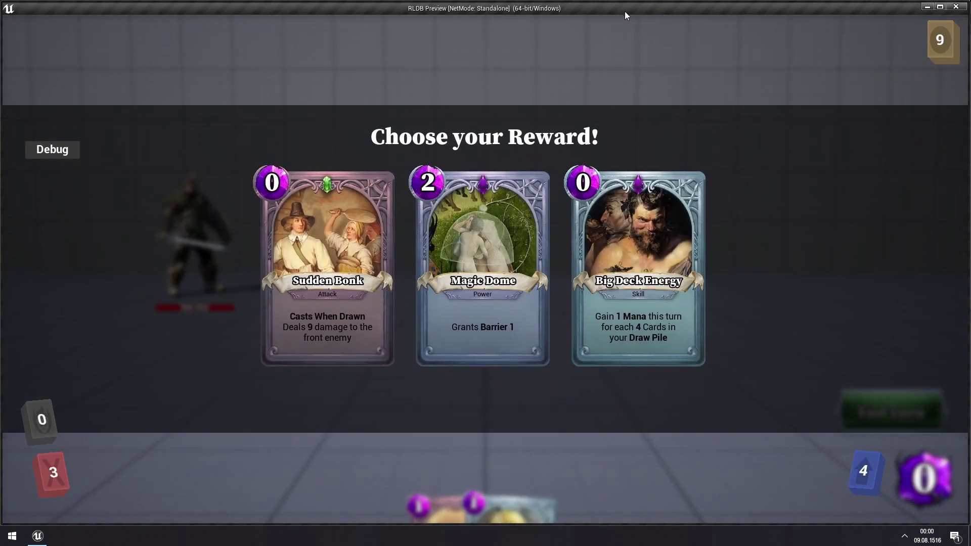
{"action": "left_click", "coordinate": [613, 262]}
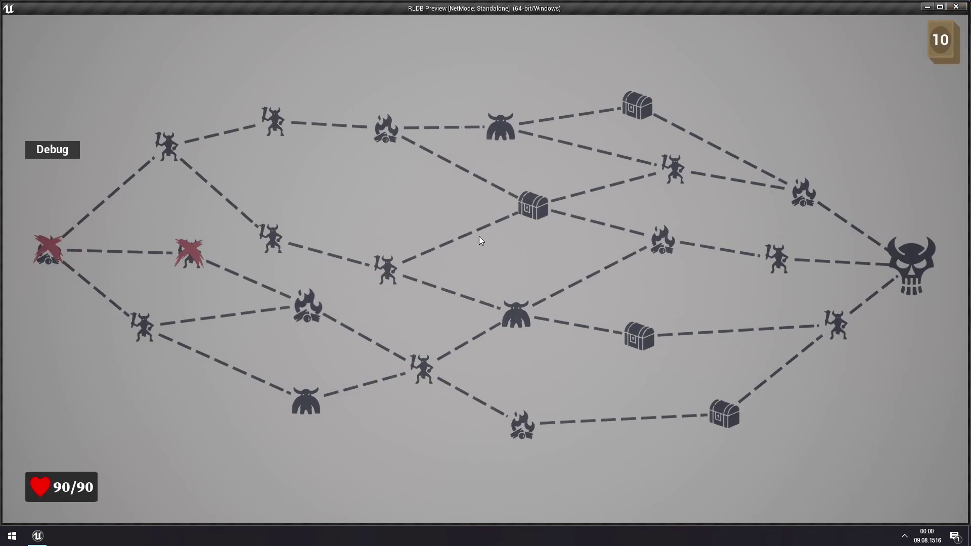
{"action": "left_click", "coordinate": [957, 7]}
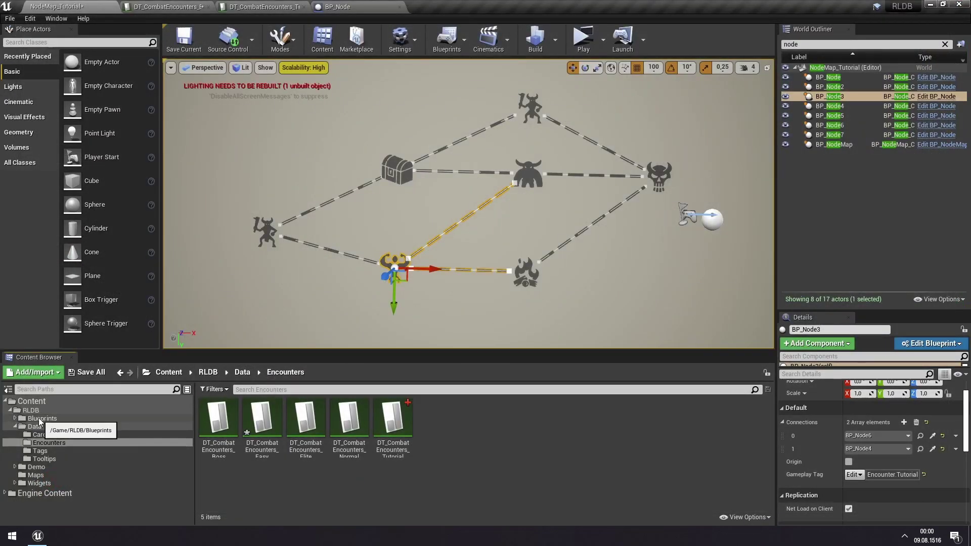
Step: Open the BP_GI_RLDB game instance blueprint from the Blueprints/Core folder
{"action": "left_click", "coordinate": [40, 418]}
{"action": "double_click", "coordinate": [350, 415]}
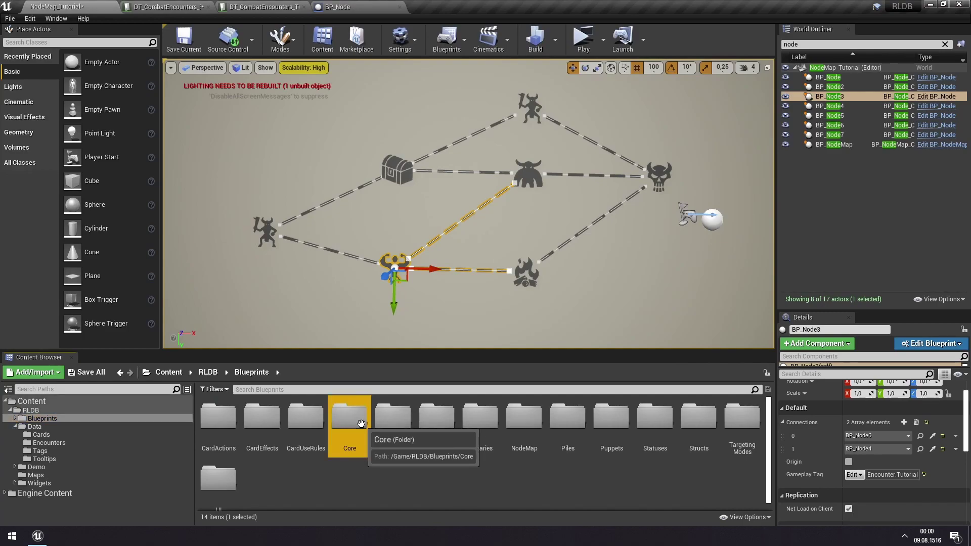
{"action": "double_click", "coordinate": [698, 420]}
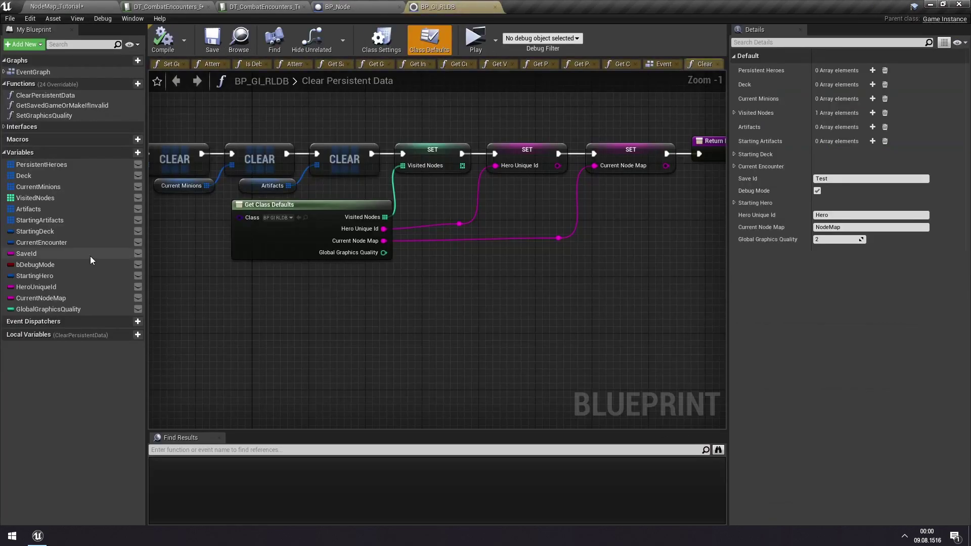
Step: Set the default value of the CurrentNodeMap variable to NodeMap_Tutorial and compile the blueprint
{"action": "left_click", "coordinate": [103, 298]}
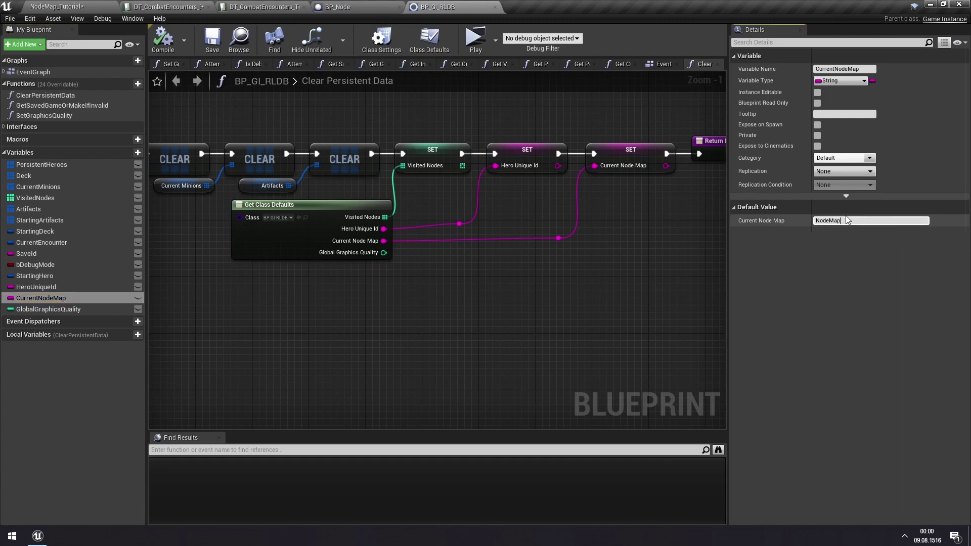
{"action": "left_click", "coordinate": [864, 221]}
{"action": "left_click", "coordinate": [872, 223]}
{"action": "type", "text": "_Tutorial"}
{"action": "key", "text": "Return"}
{"action": "left_click", "coordinate": [172, 42]}
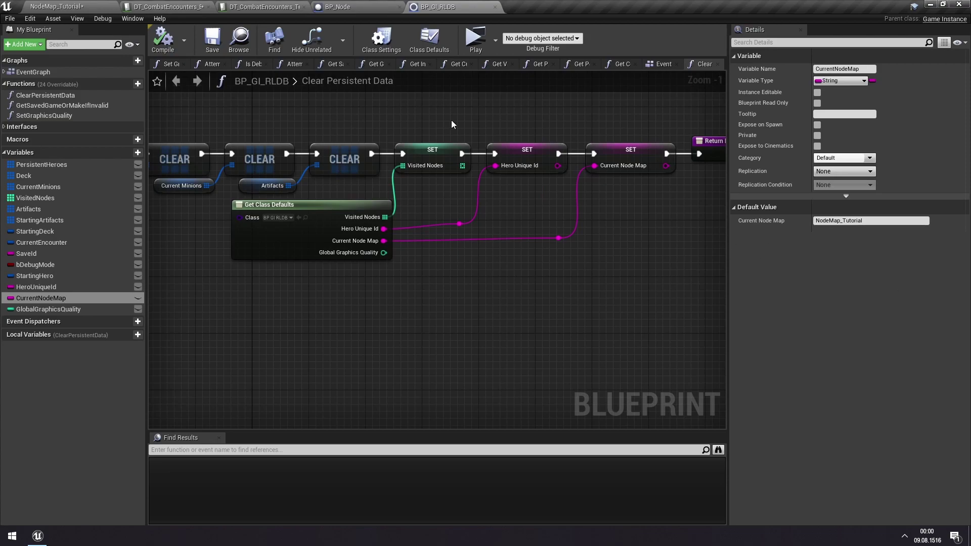
Step: Go back to the level editor and open the MainMenuRLDB level from the Maps folder, saving the pending changes
{"action": "left_click", "coordinate": [108, 5]}
{"action": "scroll", "coordinate": [58, 493], "scroll_direction": "down", "scroll_amount": 5}
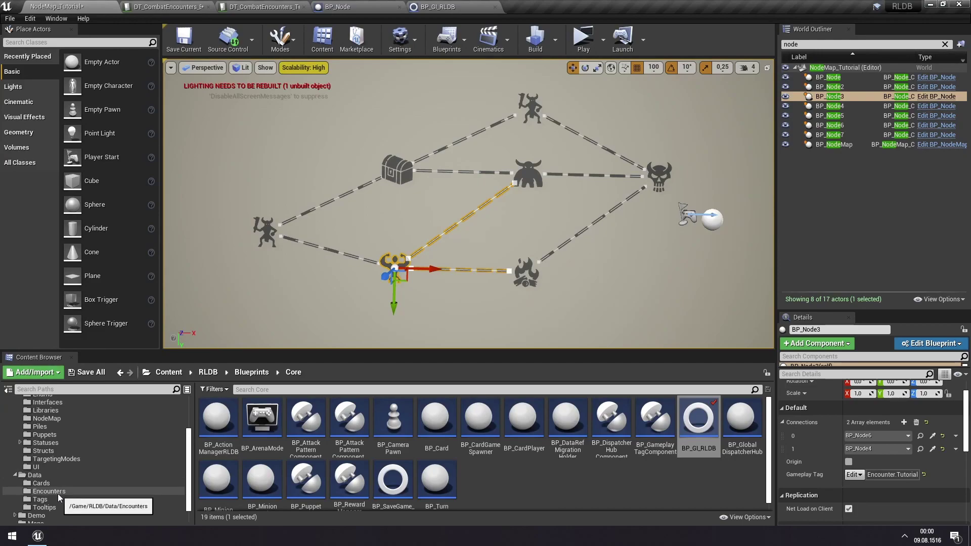
{"action": "left_click", "coordinate": [44, 499]}
{"action": "double_click", "coordinate": [308, 436]}
{"action": "left_click", "coordinate": [531, 359]}
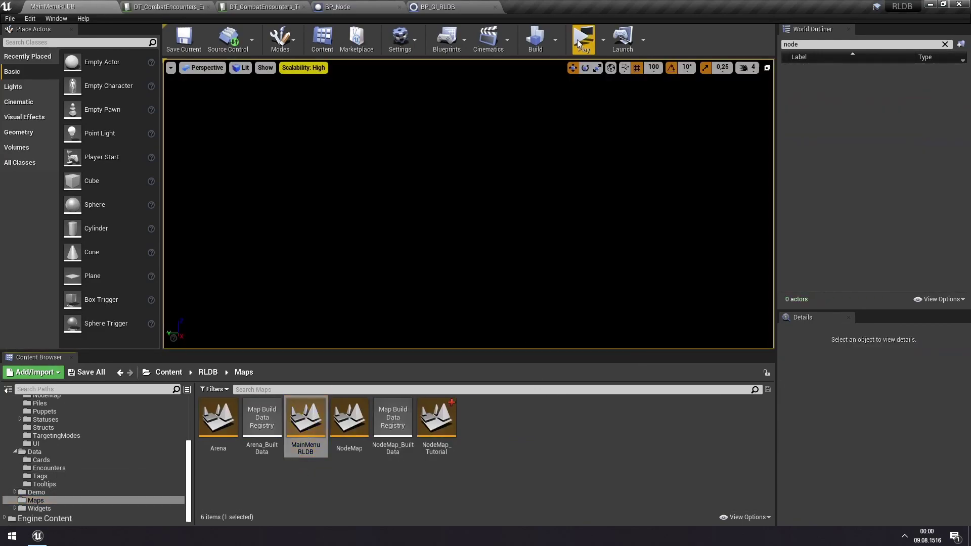
Step: Play from the main menu, start a new game, and enter the tutorial encounter on the node map
{"action": "left_click", "coordinate": [582, 38]}
{"action": "left_click", "coordinate": [526, 270]}
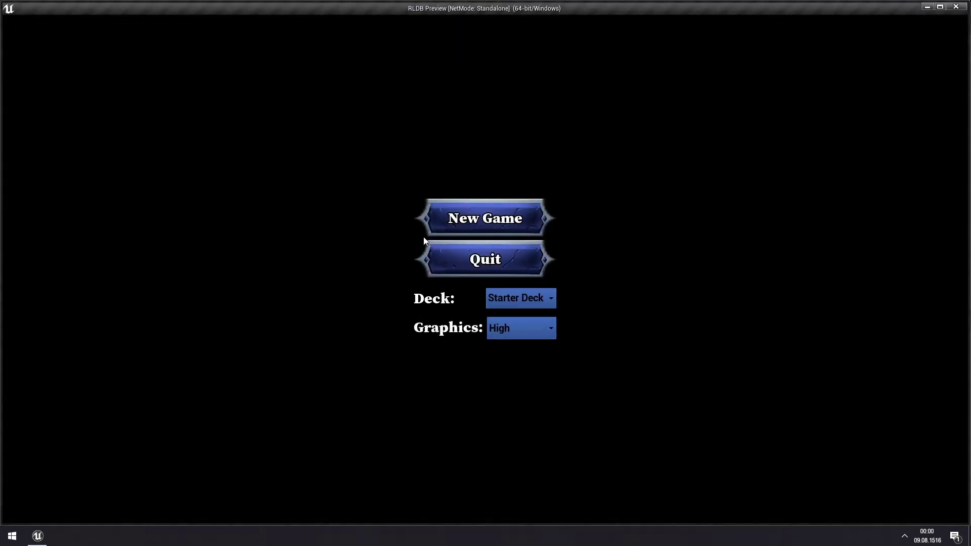
{"action": "left_click", "coordinate": [484, 218]}
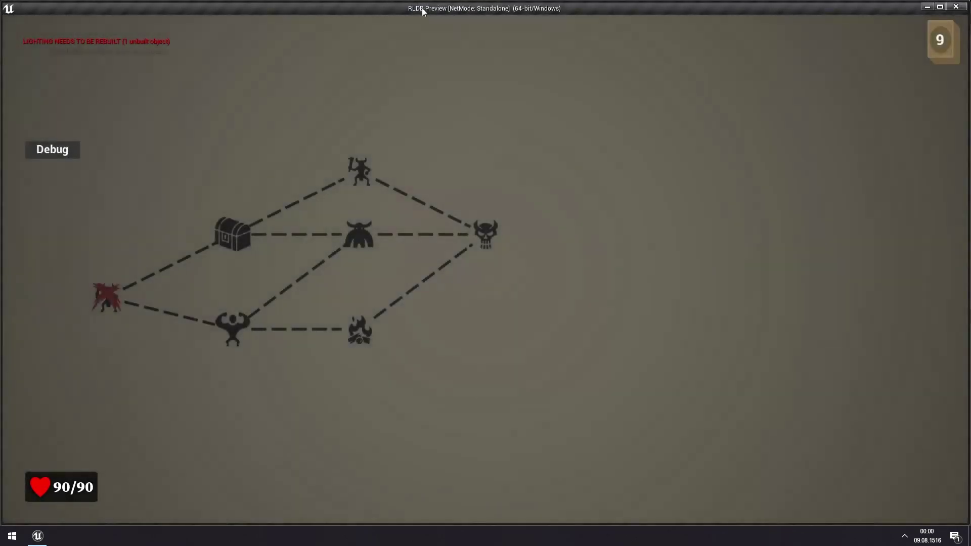
{"action": "left_click", "coordinate": [237, 328]}
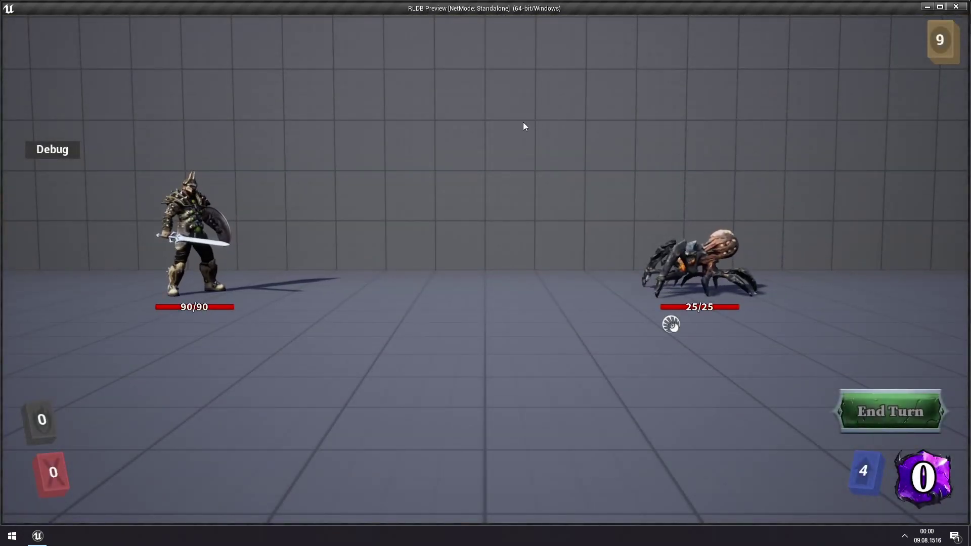
Step: Win the tutorial fight with Smite cards, choose Jug of Greed as the reward, and close the game preview
{"action": "left_click", "coordinate": [605, 320]}
{"action": "left_click", "coordinate": [488, 376]}
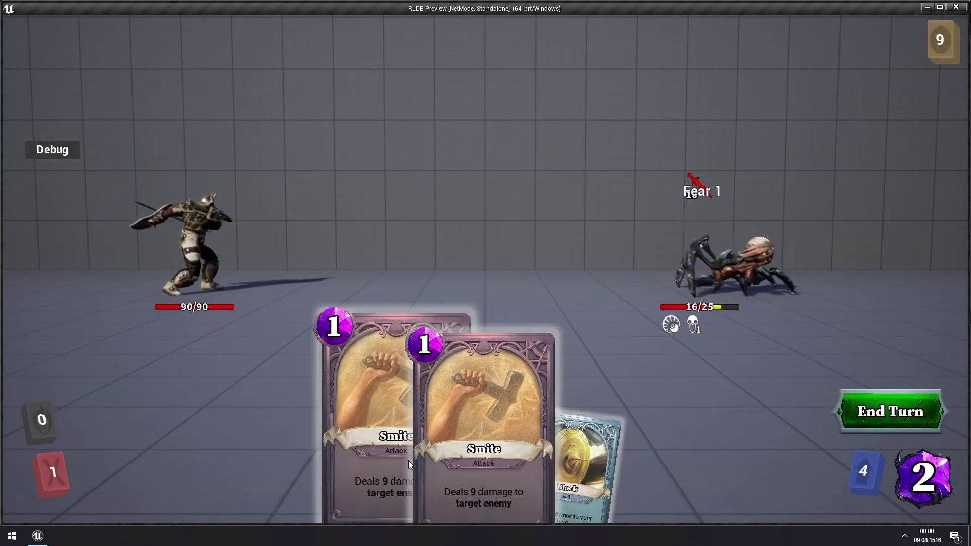
{"action": "left_click", "coordinate": [583, 331]}
{"action": "left_click", "coordinate": [600, 347]}
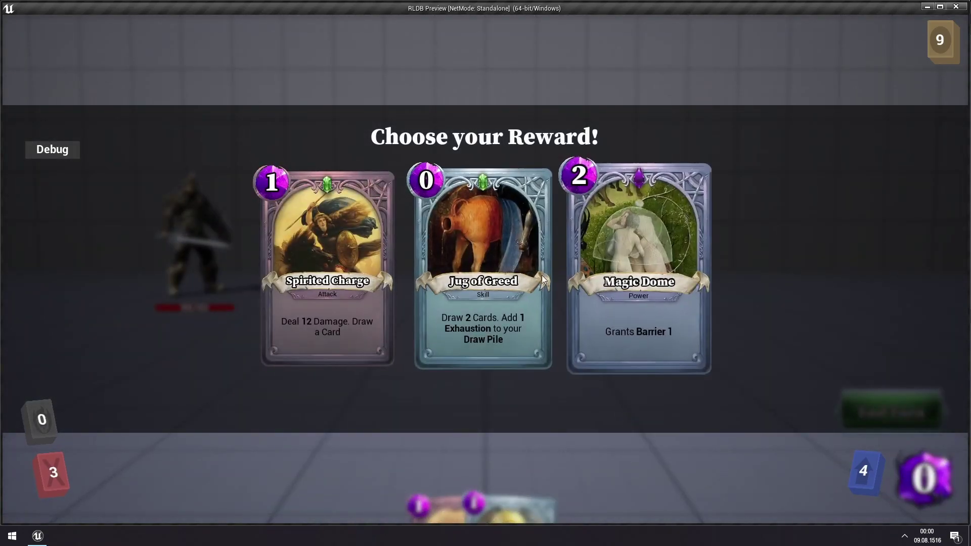
{"action": "left_click", "coordinate": [531, 257]}
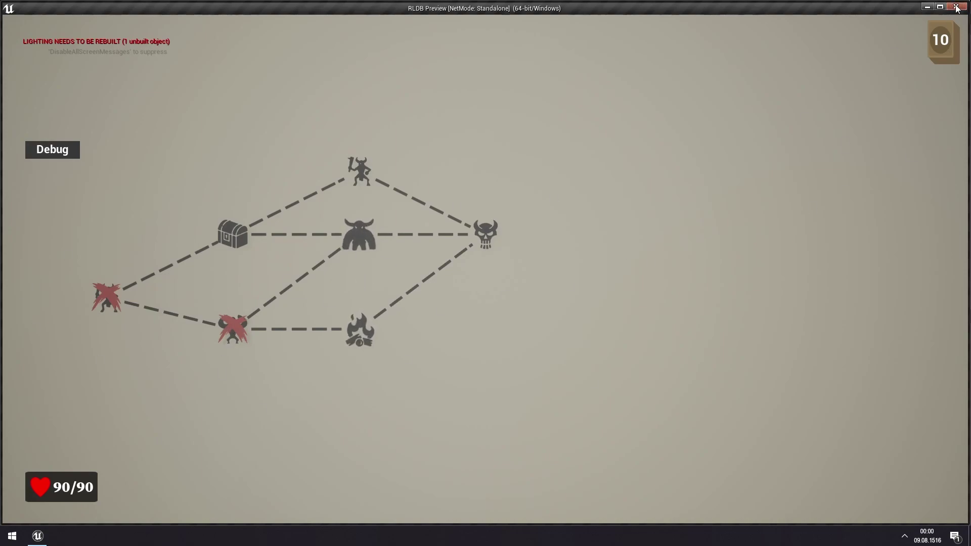
{"action": "left_click", "coordinate": [956, 7]}
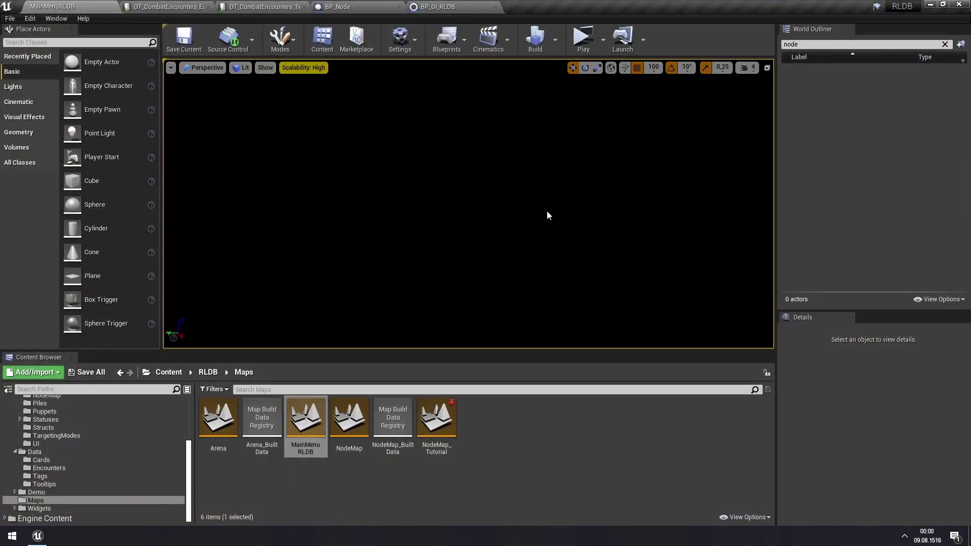
Step: Duplicate the Arena level in the Maps folder and name the copy Arena_Alternate
{"action": "left_click", "coordinate": [212, 428]}
{"action": "right_click", "coordinate": [211, 427]}
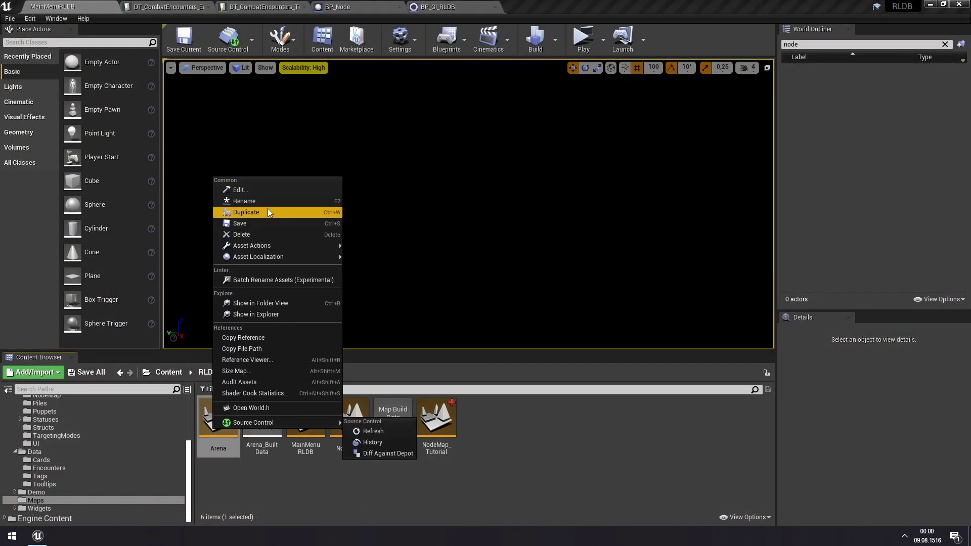
{"action": "left_click", "coordinate": [266, 212]}
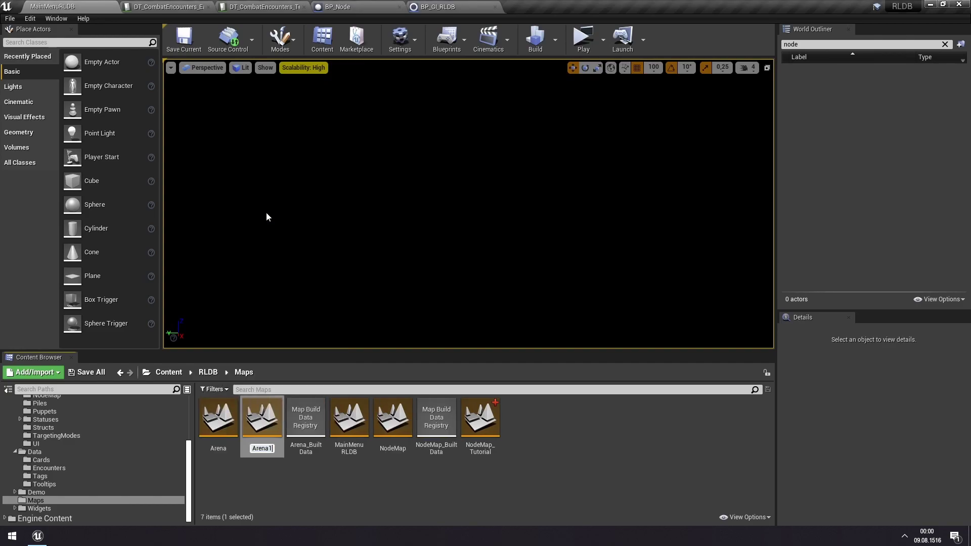
{"action": "key", "text": "End"}
{"action": "key", "text": "BackSpace"}
{"action": "type", "text": "_Alternate"}
{"action": "key", "text": "Return"}
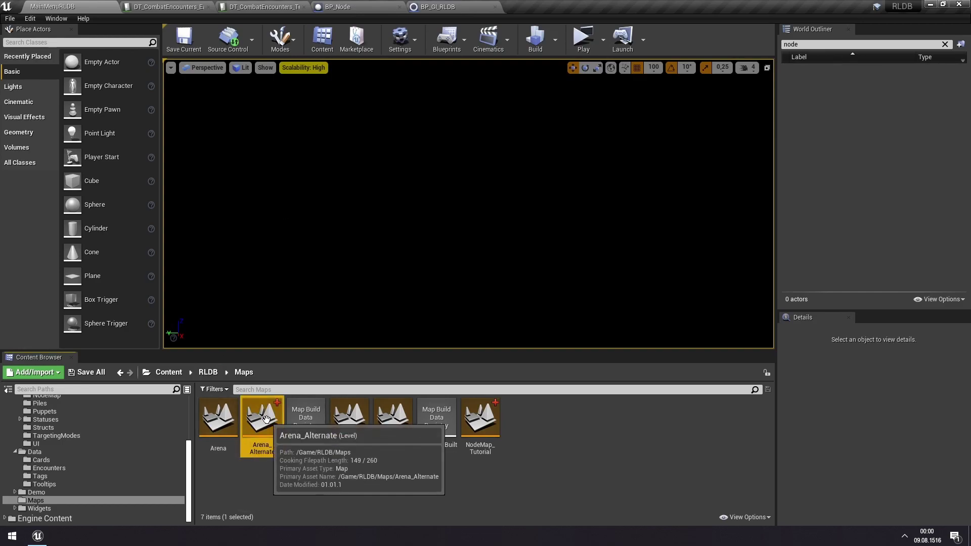
Step: Open the Arena_Alternate level and scatter two cubes, three spheres and a cylinder across the background above the arena
{"action": "double_click", "coordinate": [266, 420]}
{"action": "mouse_move", "coordinate": [414, 198]}
{"action": "right_mouse_down"}
{"action": "mouse_move", "coordinate": [429, 195]}
{"action": "mouse_move", "coordinate": [410, 188]}
{"action": "right_mouse_up"}
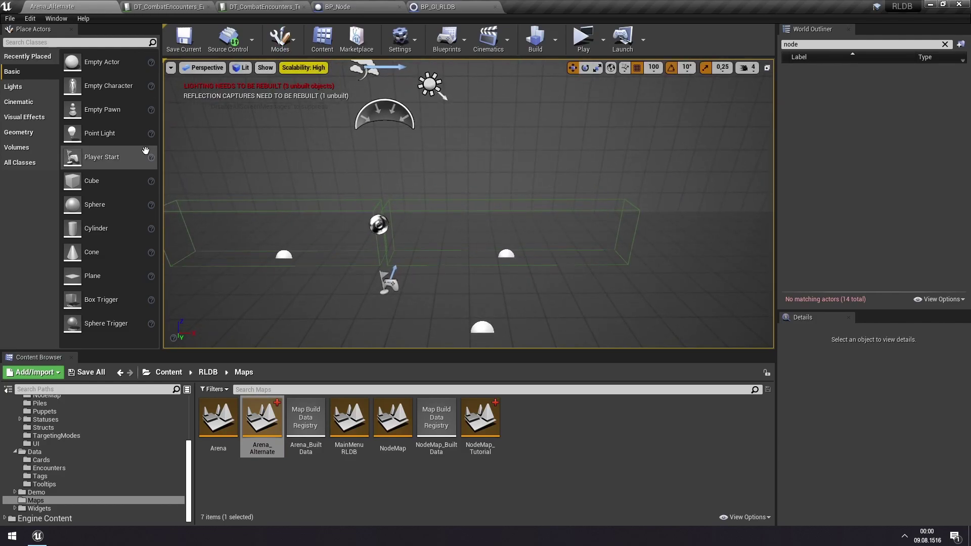
{"action": "left_click_drag", "start_coordinate": [72, 180], "coordinate": [337, 146]}
{"action": "left_click_drag", "start_coordinate": [72, 180], "coordinate": [425, 192]}
{"action": "left_click_drag", "start_coordinate": [98, 205], "coordinate": [514, 126]}
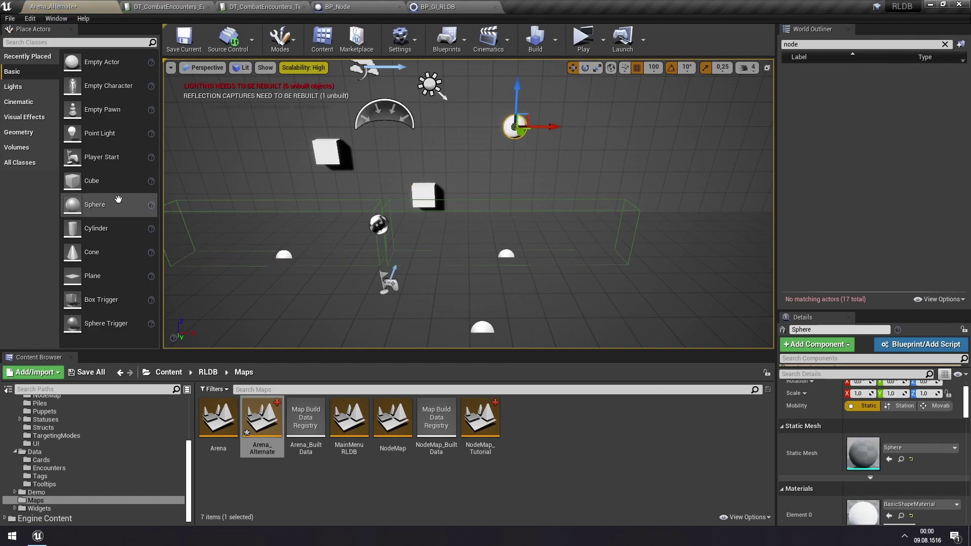
{"action": "left_click_drag", "start_coordinate": [96, 206], "coordinate": [422, 150]}
{"action": "left_click_drag", "start_coordinate": [72, 228], "coordinate": [490, 172]}
{"action": "left_click_drag", "start_coordinate": [112, 202], "coordinate": [346, 101]}
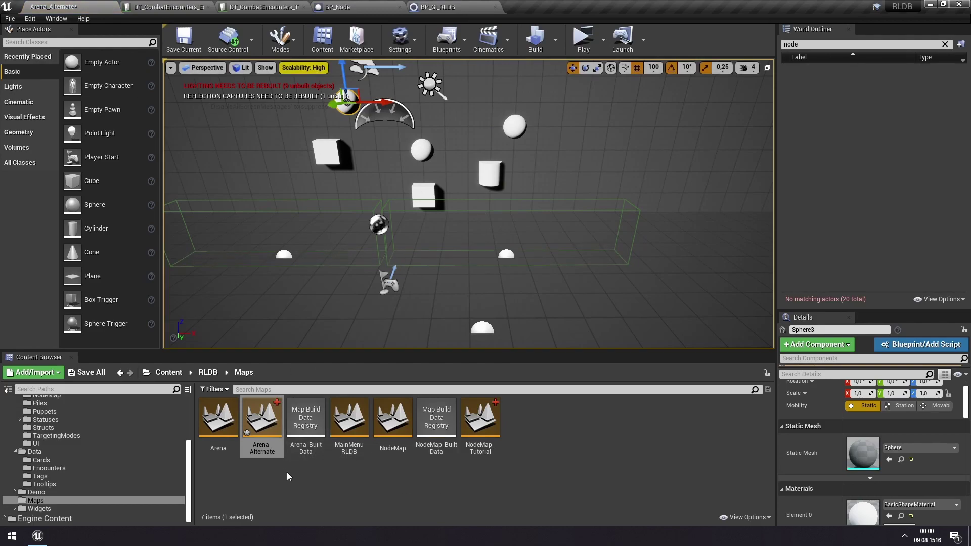
Step: Save all modified levels and assets, including the edited Arena_Alternate level
{"action": "left_click", "coordinate": [262, 445]}
{"action": "left_click", "coordinate": [338, 483]}
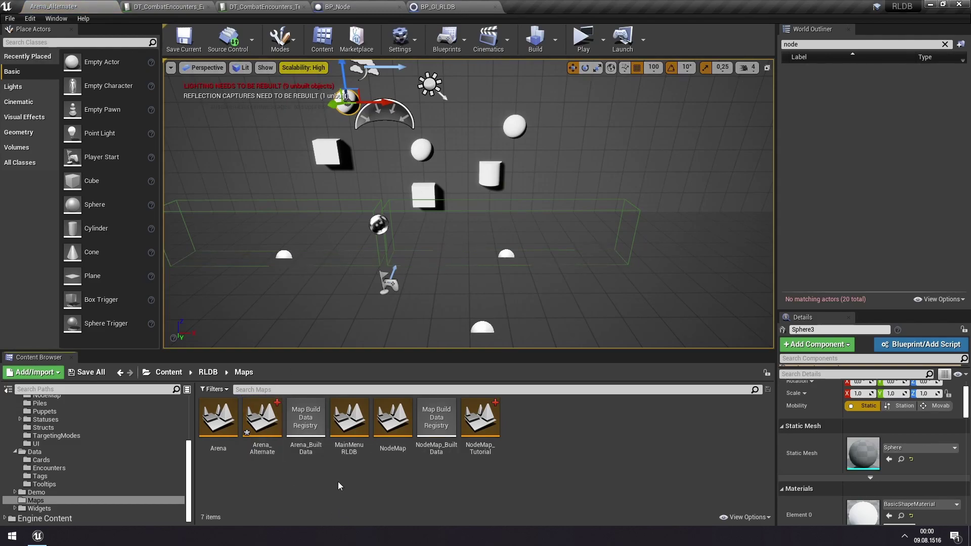
{"action": "left_click", "coordinate": [10, 18]}
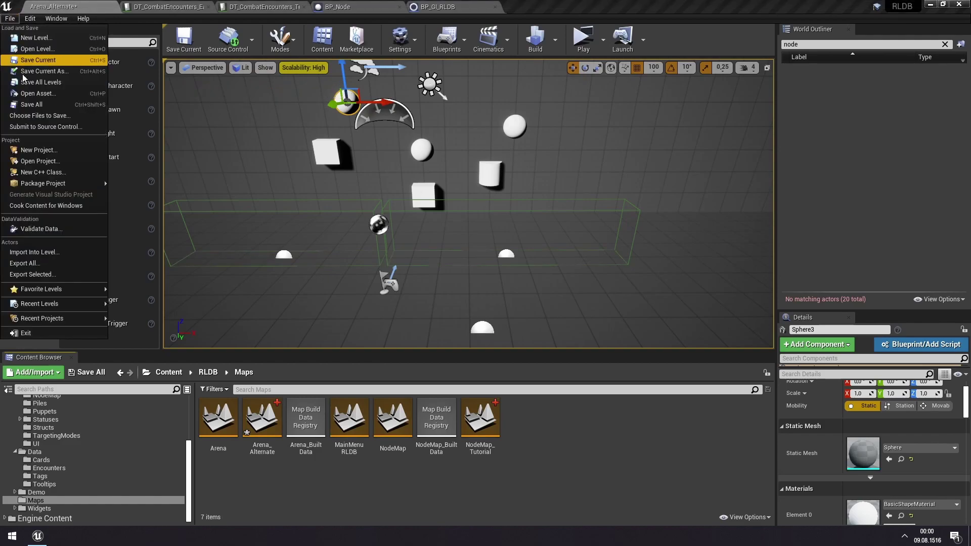
{"action": "left_click", "coordinate": [34, 104]}
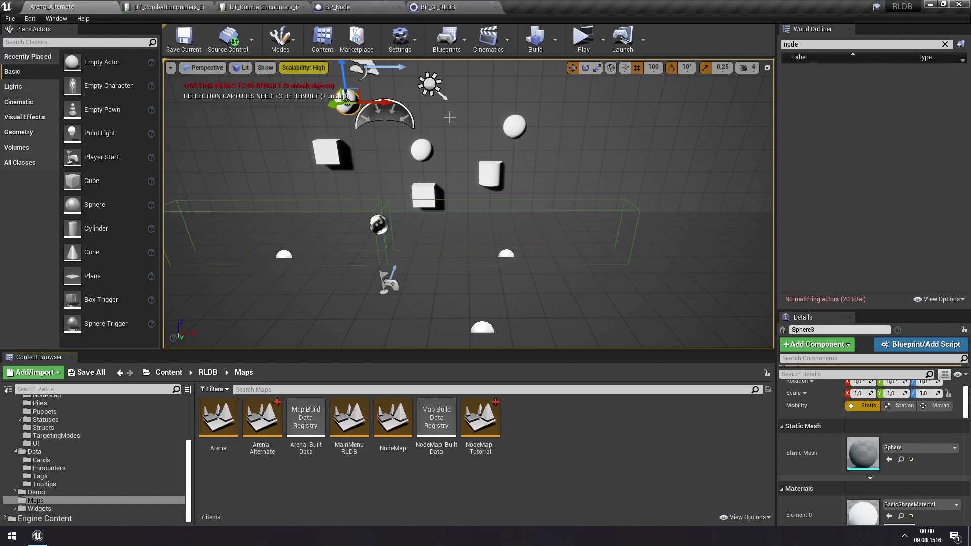
Step: Set the Level of the Tutorial row in the tutorial combat encounters data table to Arena_Alternate
{"action": "left_click", "coordinate": [262, 7]}
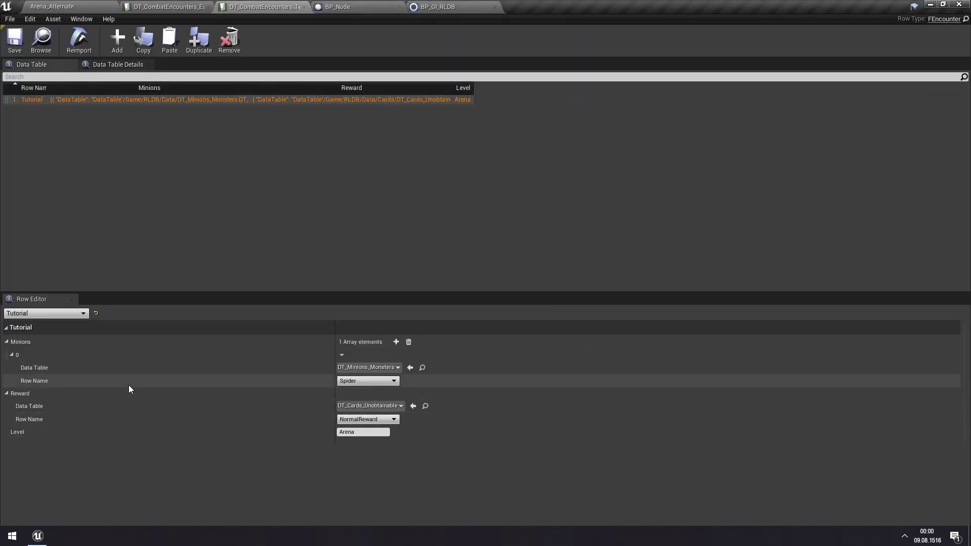
{"action": "left_click", "coordinate": [371, 432]}
{"action": "type", "text": "Arena_Alternate"}
{"action": "key", "text": "Return"}
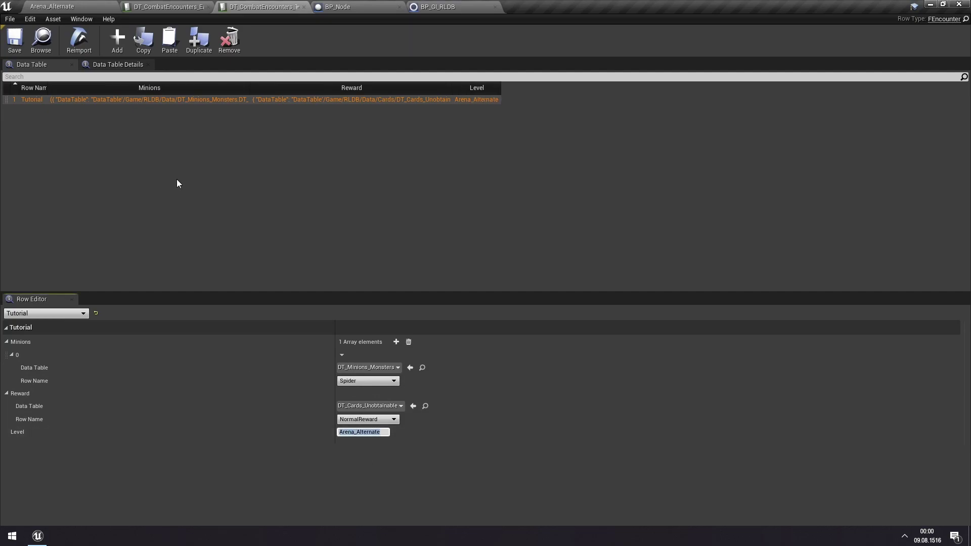
Step: Open the NodeMap_Tutorial level, play it into the tutorial encounter to check the arena, and close the game preview
{"action": "left_click", "coordinate": [44, 7]}
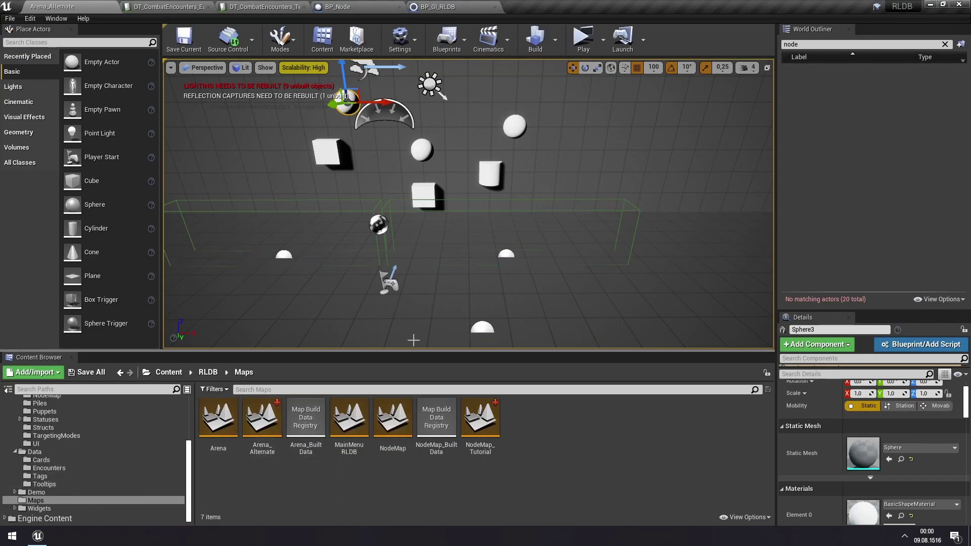
{"action": "double_click", "coordinate": [480, 418]}
{"action": "left_click", "coordinate": [577, 46]}
{"action": "left_click", "coordinate": [239, 326]}
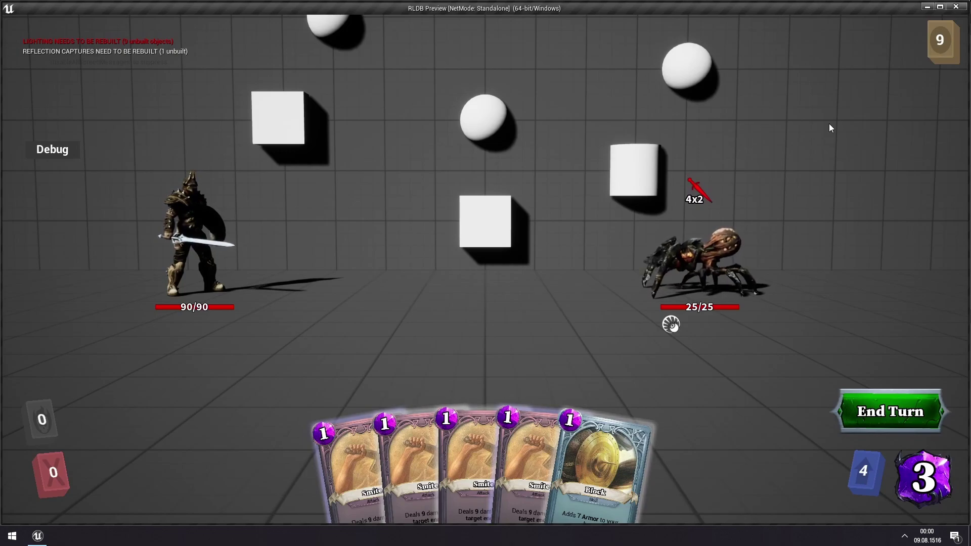
{"action": "left_click", "coordinate": [957, 7]}
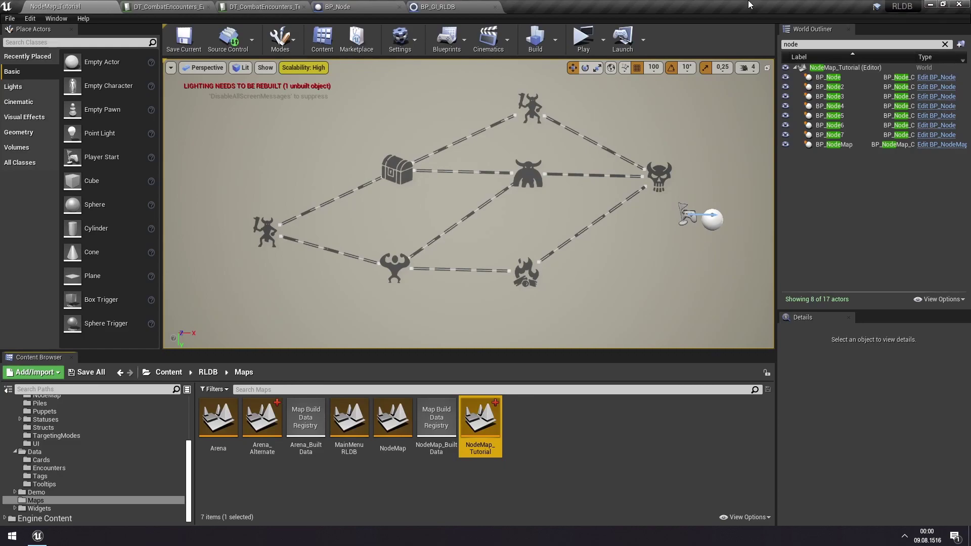
Step: Open the DT_Cards_Unobtainable data table from the Cards folder under Data
{"action": "left_click", "coordinate": [51, 451]}
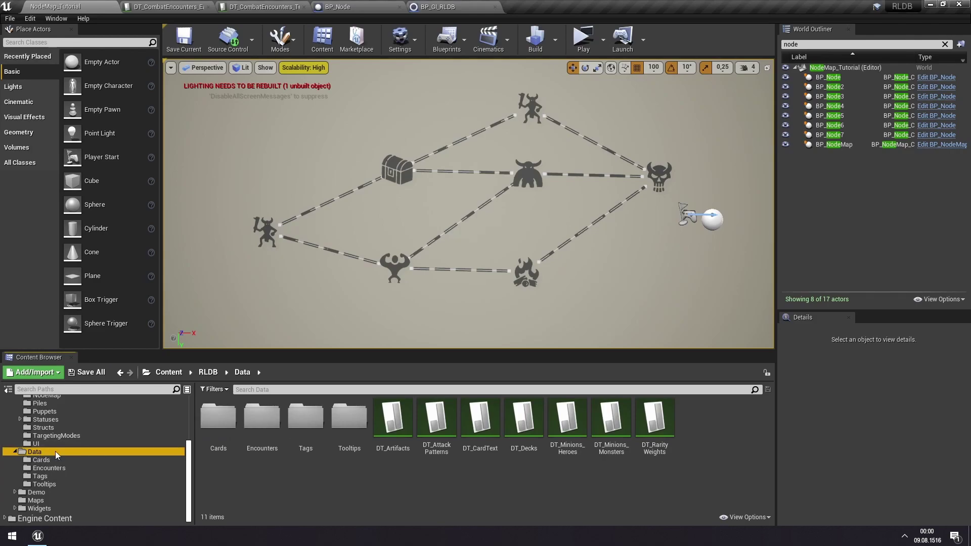
{"action": "double_click", "coordinate": [218, 417]}
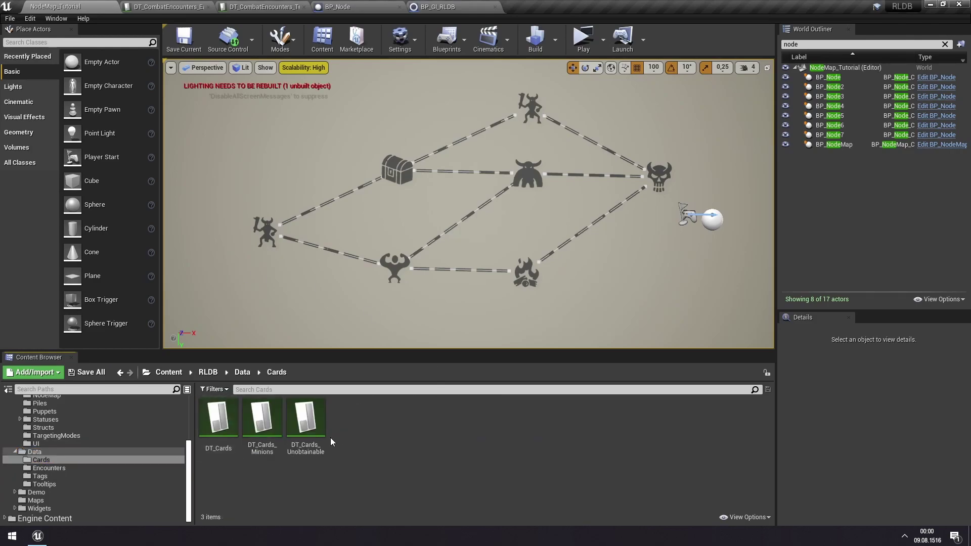
{"action": "double_click", "coordinate": [315, 422]}
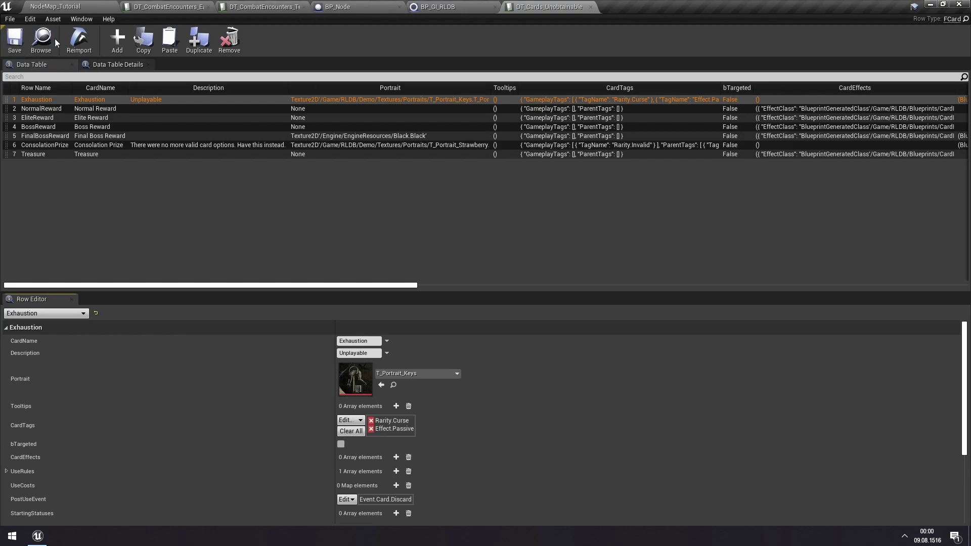
Step: Duplicate the NormalReward row in the unobtainable cards table and name the copy TutorialReward
{"action": "left_click", "coordinate": [91, 109]}
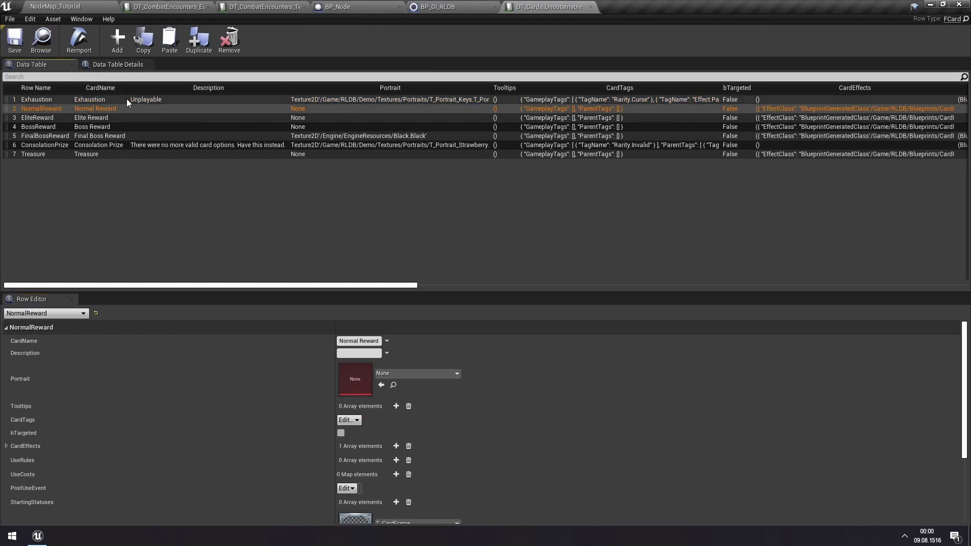
{"action": "scroll", "coordinate": [507, 387], "scroll_direction": "down", "scroll_amount": 3}
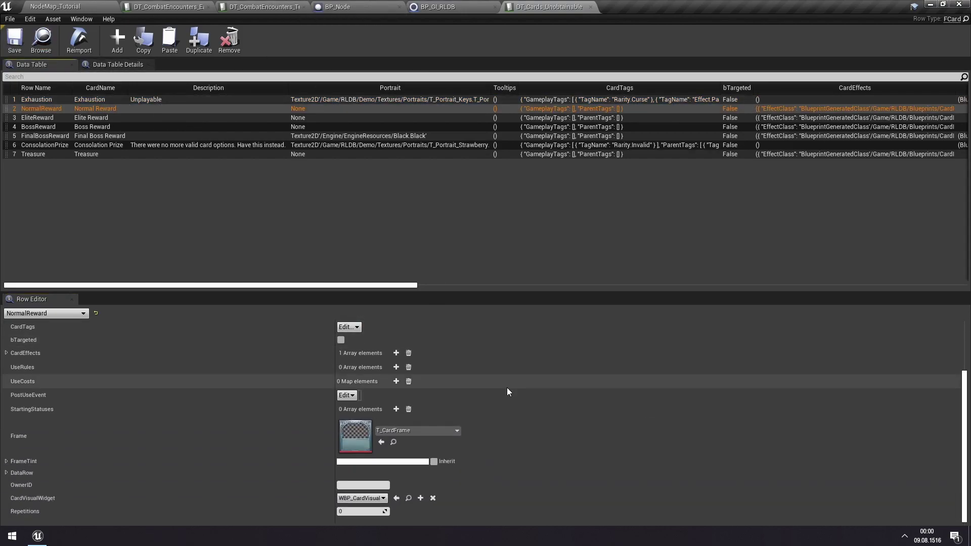
{"action": "scroll", "coordinate": [508, 387], "scroll_direction": "up", "scroll_amount": 3}
{"action": "scroll", "coordinate": [508, 392], "scroll_direction": "down", "scroll_amount": 3}
{"action": "scroll", "coordinate": [507, 392], "scroll_direction": "up", "scroll_amount": 3}
{"action": "left_click", "coordinate": [199, 40]}
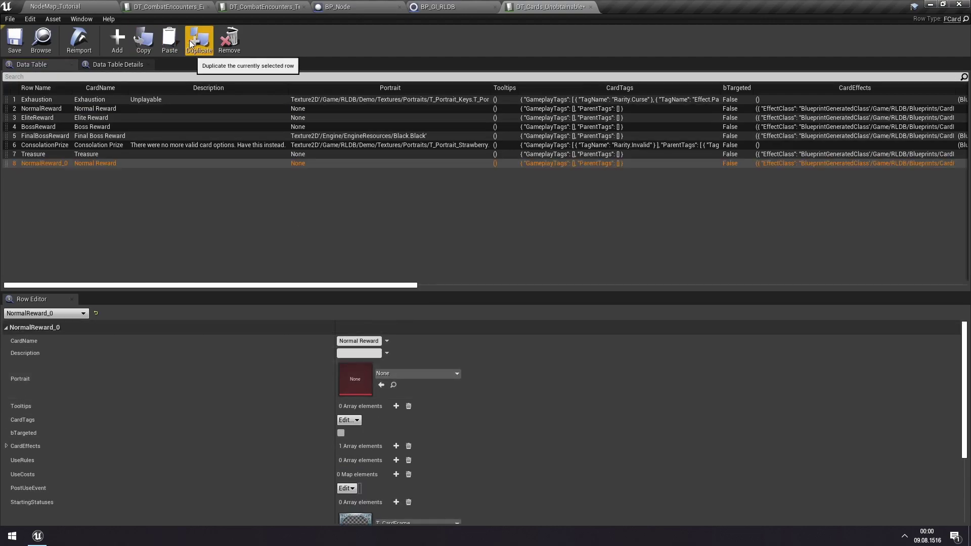
{"action": "double_click", "coordinate": [54, 165]}
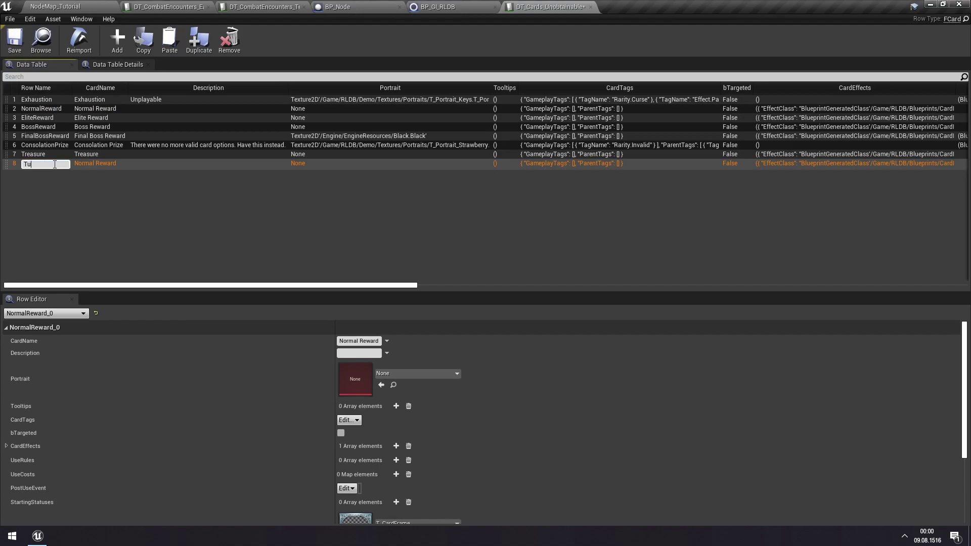
{"action": "type", "text": "TutorialReward"}
{"action": "key", "text": "Return"}
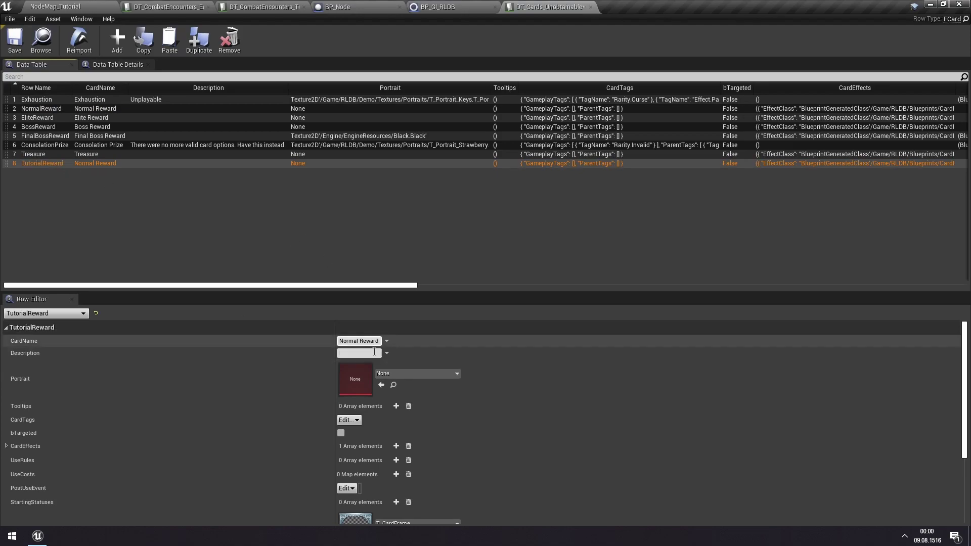
{"action": "double_click", "coordinate": [43, 164]}
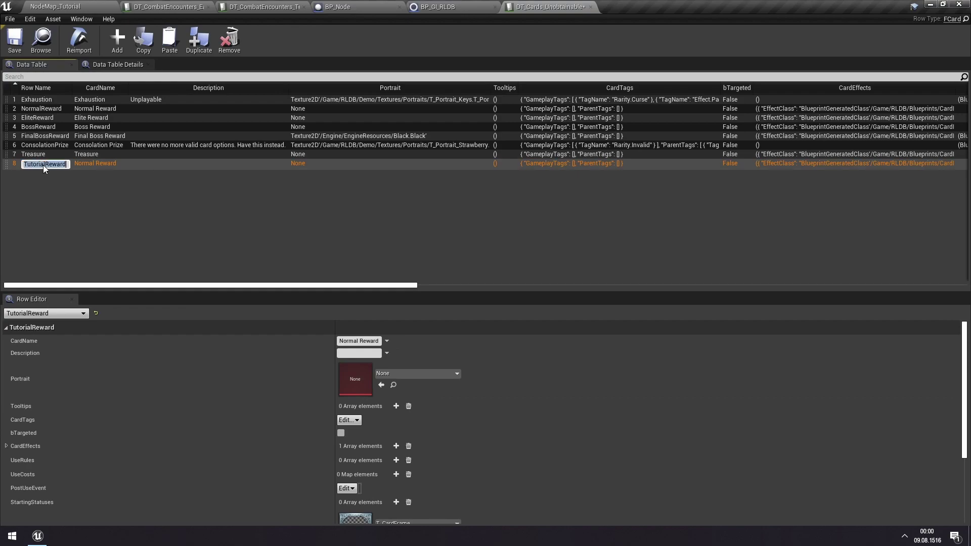
{"action": "key", "text": "ctrl+v"}
Step: Set the CardName of the TutorialReward row to "Tutorial Reward"
{"action": "left_click", "coordinate": [359, 341]}
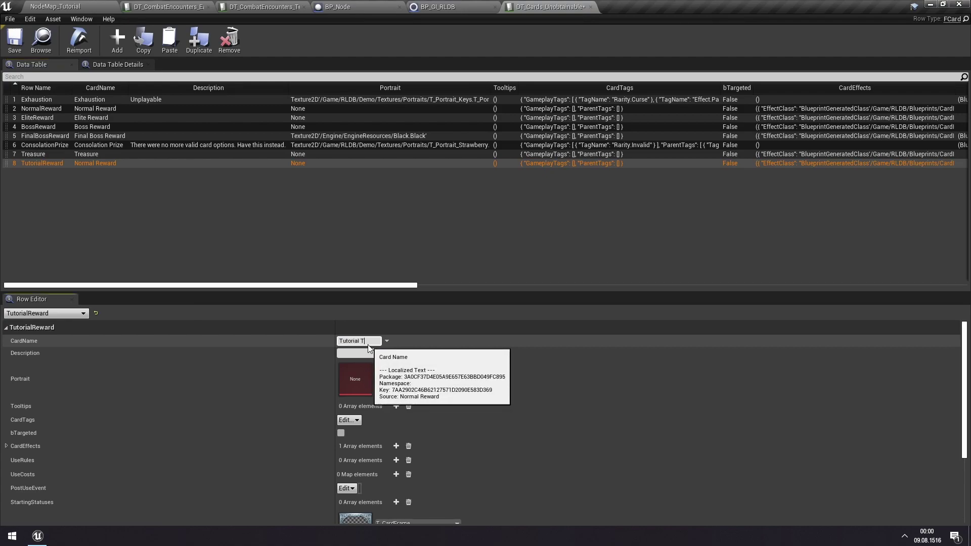
{"action": "type", "text": "Tutorial Reward"}
{"action": "key", "text": "Return"}
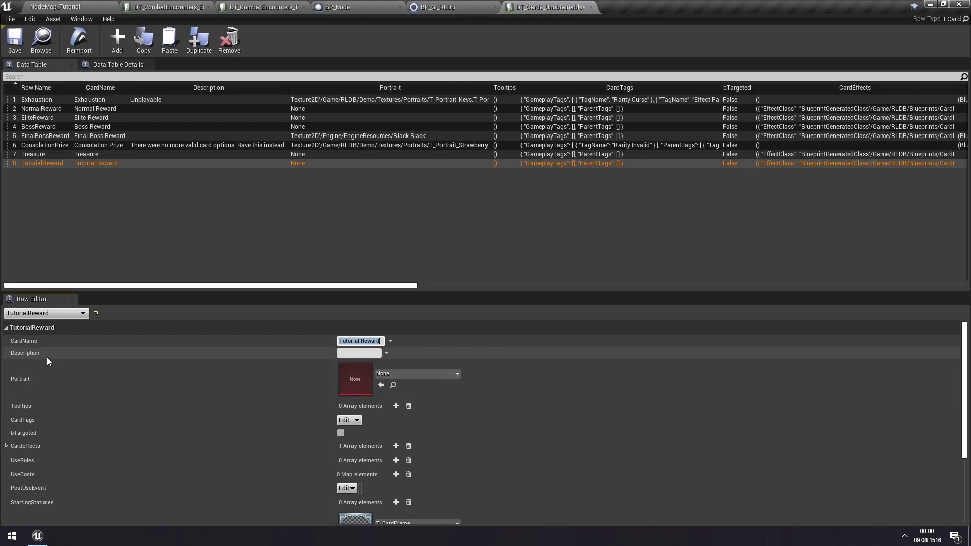
{"action": "key", "text": "Left"}
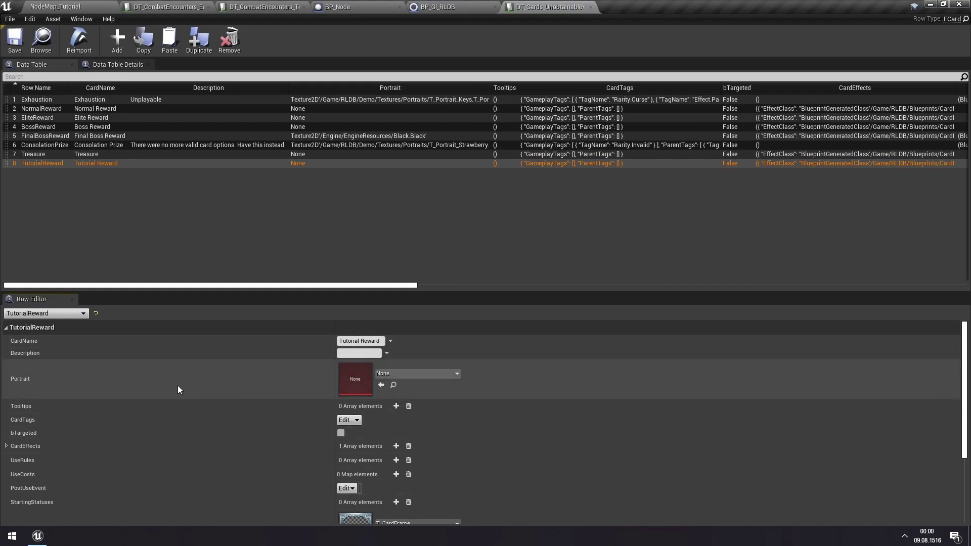
Step: Expand the first card effect of TutorialReward and open its targeting blueprint, BP_Targeting_Discover
{"action": "scroll", "coordinate": [177, 385], "scroll_direction": "down", "scroll_amount": 3}
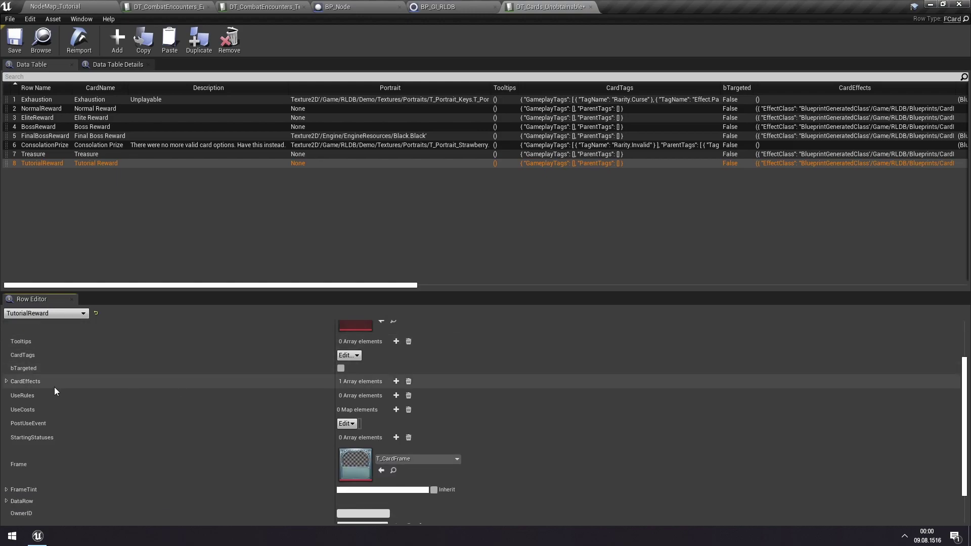
{"action": "left_click", "coordinate": [7, 381]}
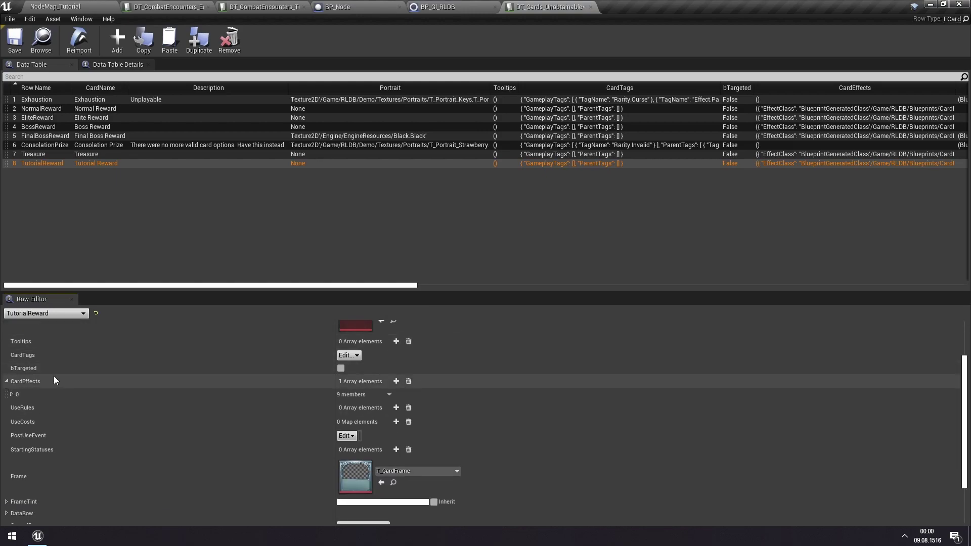
{"action": "left_click", "coordinate": [12, 395]}
{"action": "scroll", "coordinate": [37, 397], "scroll_direction": "down", "scroll_amount": 3}
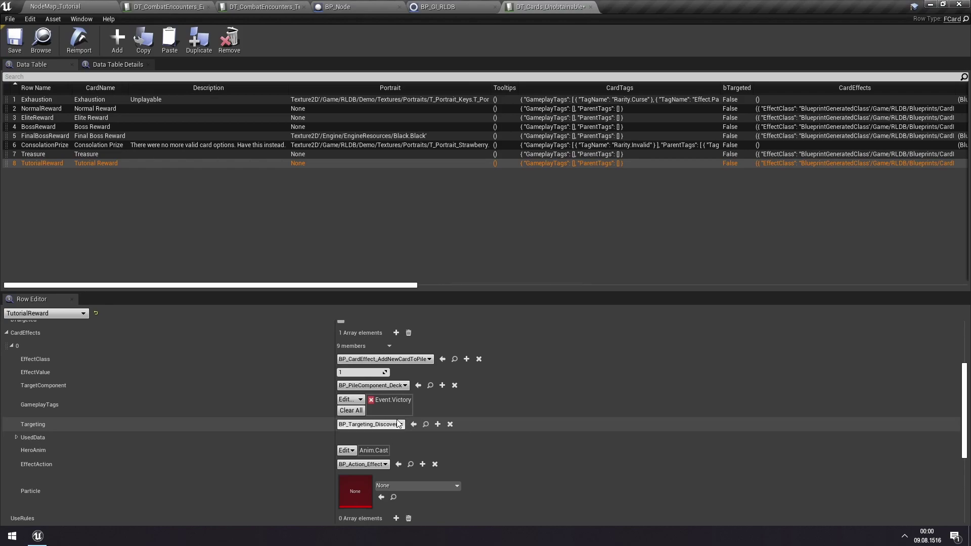
{"action": "left_click", "coordinate": [425, 426]}
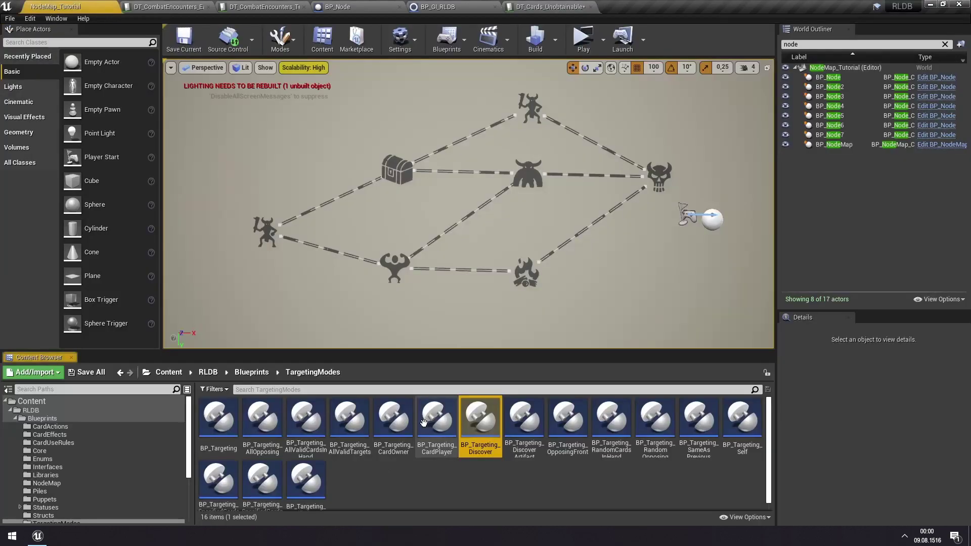
{"action": "double_click", "coordinate": [478, 442]}
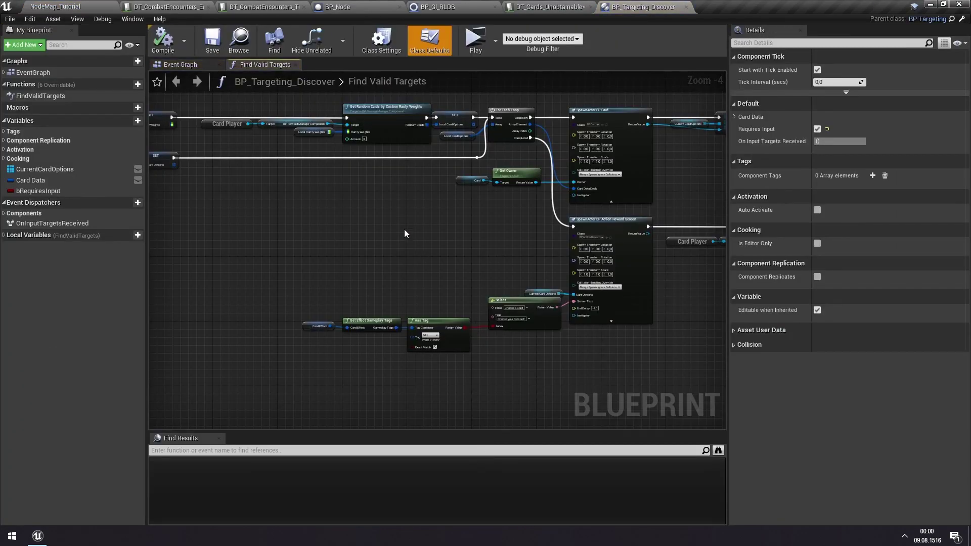
Step: Examine in the Find Valid Targets graph how the Has Tag check for Event.Victory selects the reward screen text
{"action": "scroll", "coordinate": [354, 303], "scroll_direction": "up", "scroll_amount": 3}
{"action": "left_click", "coordinate": [310, 231]}
{"action": "right_click_drag", "start_coordinate": [376, 212], "coordinate": [297, 286]}
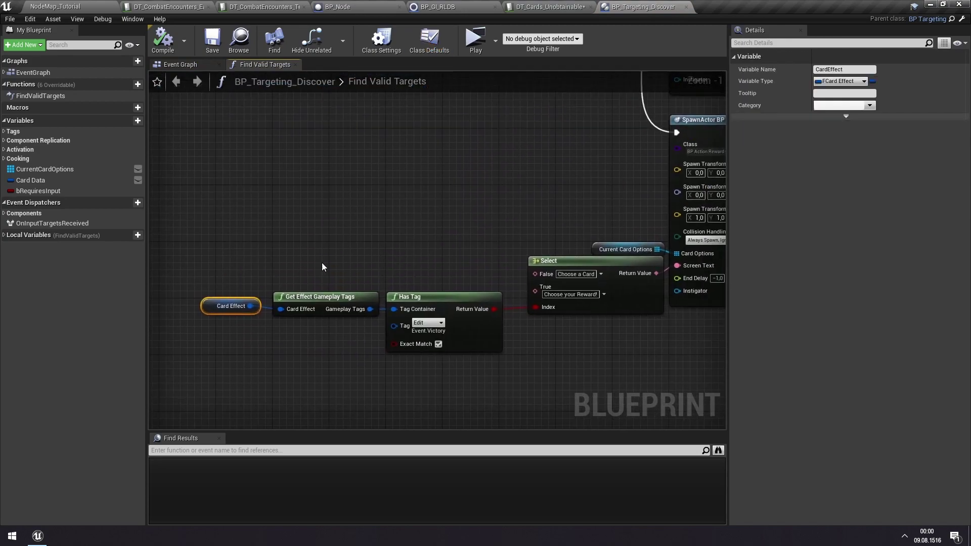
{"action": "left_click", "coordinate": [329, 304]}
{"action": "right_click_drag", "start_coordinate": [352, 366], "coordinate": [283, 338]}
{"action": "left_click", "coordinate": [376, 324]}
{"action": "right_click_drag", "start_coordinate": [511, 335], "coordinate": [392, 339]}
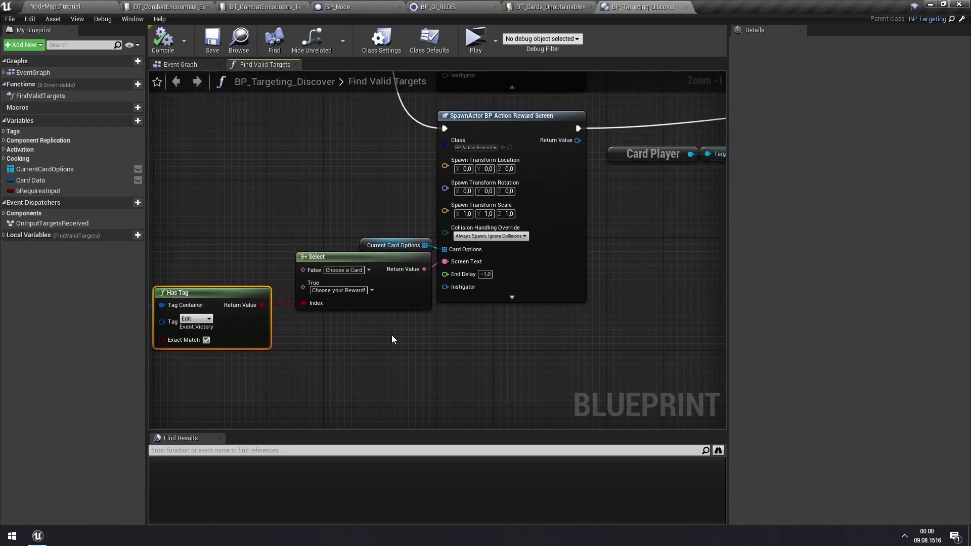
{"action": "right_click_drag", "start_coordinate": [388, 153], "coordinate": [332, 208]}
{"action": "scroll", "coordinate": [332, 208], "scroll_direction": "up", "scroll_amount": 1}
{"action": "right_click_drag", "start_coordinate": [321, 346], "coordinate": [375, 300]}
{"action": "left_click", "coordinate": [364, 263]}
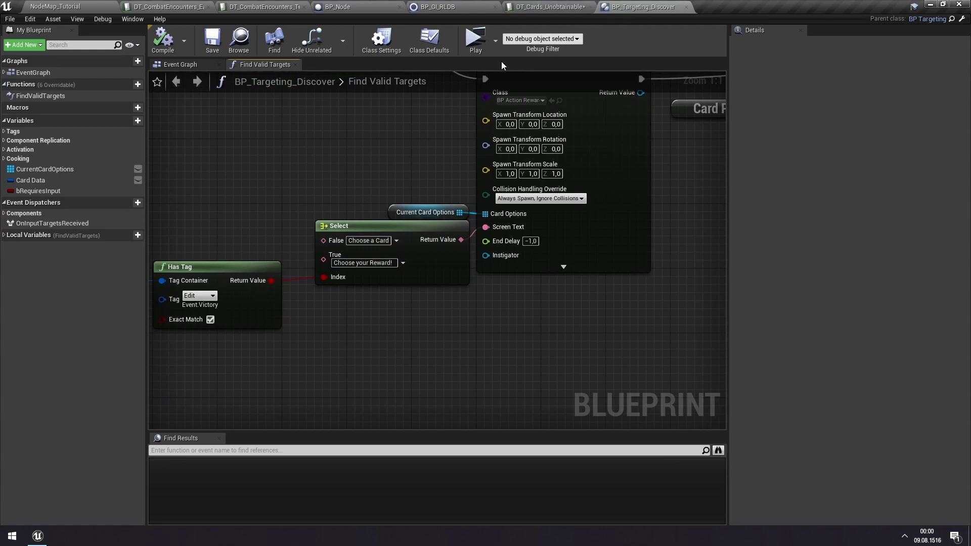
Step: Return to DT_Cards_Unobtainable and review the TutorialReward row's card effect settings, including its targeting and UsedData
{"action": "left_click", "coordinate": [528, 6]}
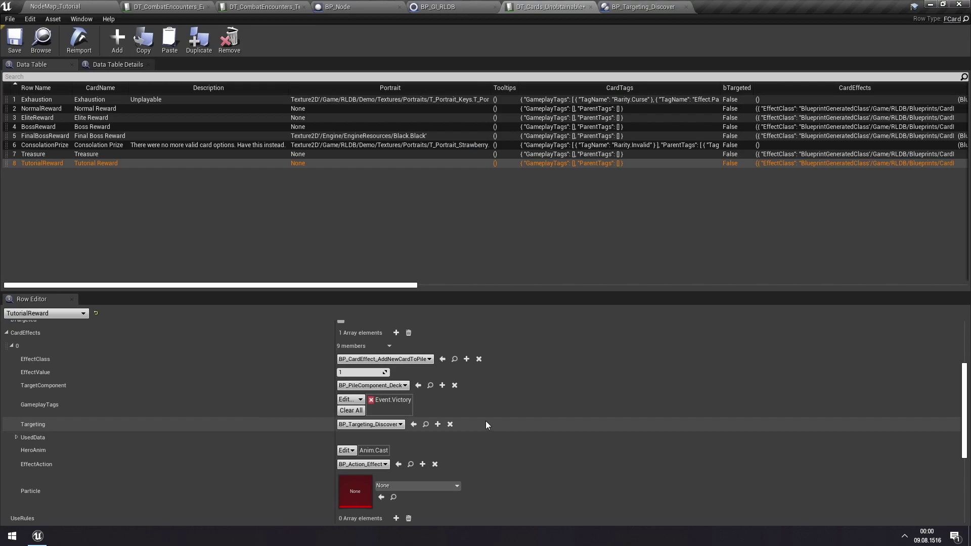
{"action": "scroll", "coordinate": [485, 421], "scroll_direction": "down", "scroll_amount": 2}
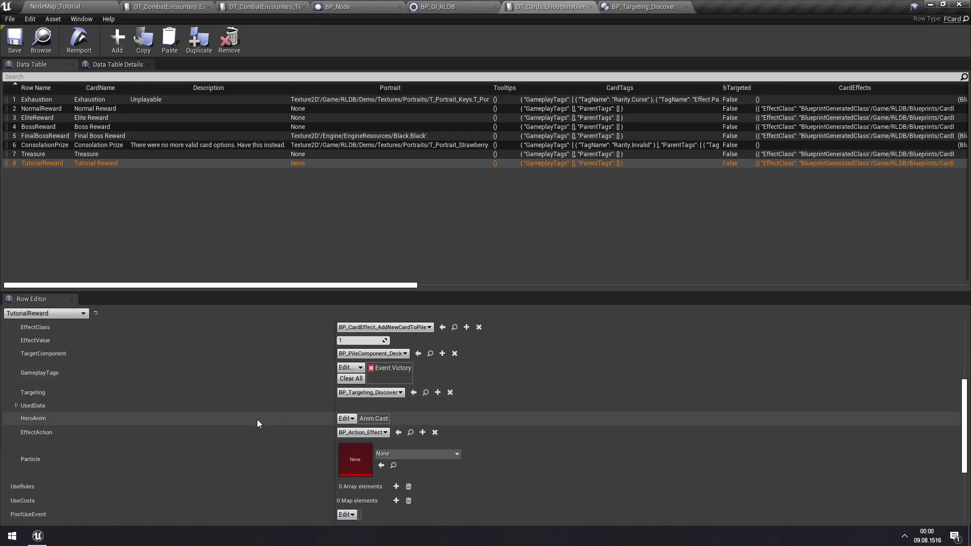
{"action": "scroll", "coordinate": [257, 423], "scroll_direction": "up", "scroll_amount": 3}
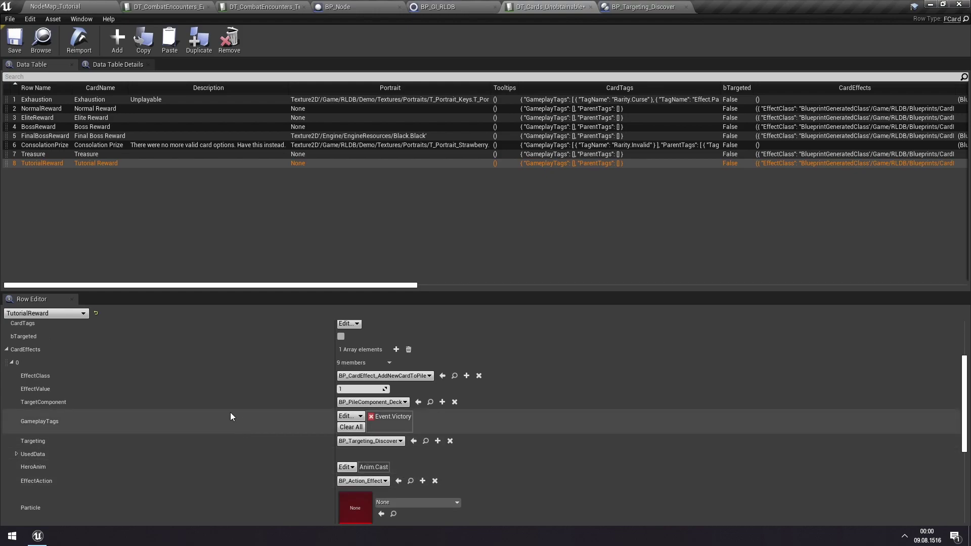
{"action": "scroll", "coordinate": [225, 407], "scroll_direction": "down", "scroll_amount": 7}
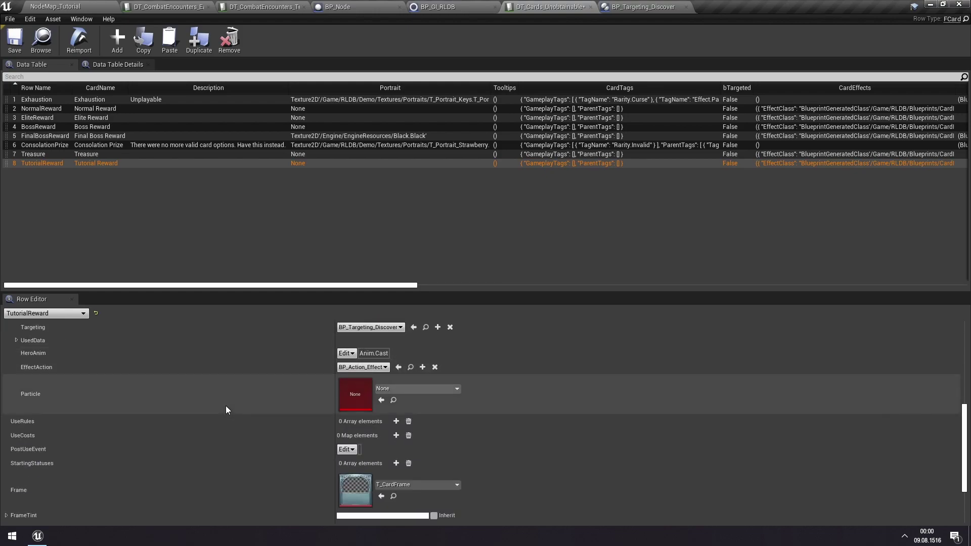
{"action": "scroll", "coordinate": [226, 409], "scroll_direction": "up", "scroll_amount": 4}
{"action": "scroll", "coordinate": [225, 409], "scroll_direction": "down", "scroll_amount": 3}
{"action": "scroll", "coordinate": [226, 407], "scroll_direction": "down", "scroll_amount": 4}
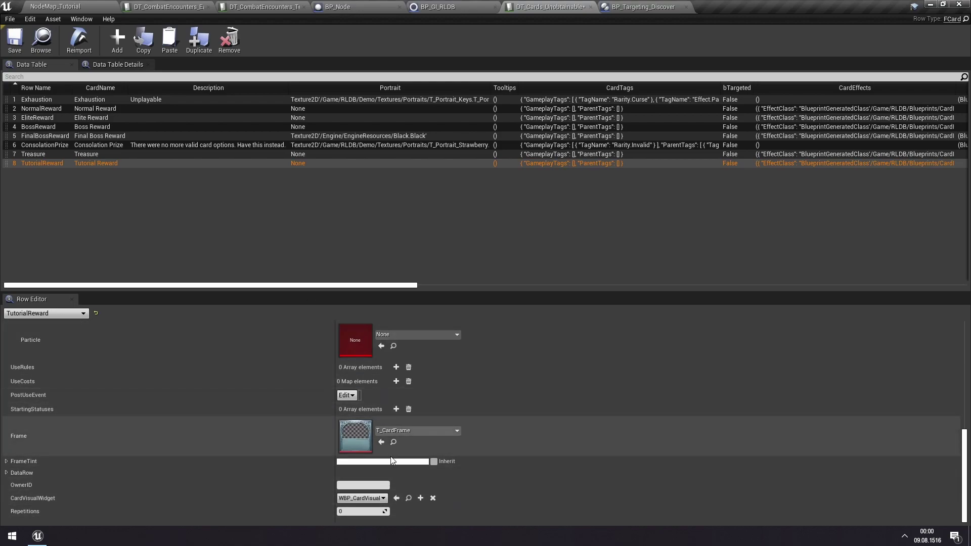
{"action": "scroll", "coordinate": [356, 472], "scroll_direction": "up", "scroll_amount": 2}
{"action": "scroll", "coordinate": [239, 463], "scroll_direction": "up", "scroll_amount": 8}
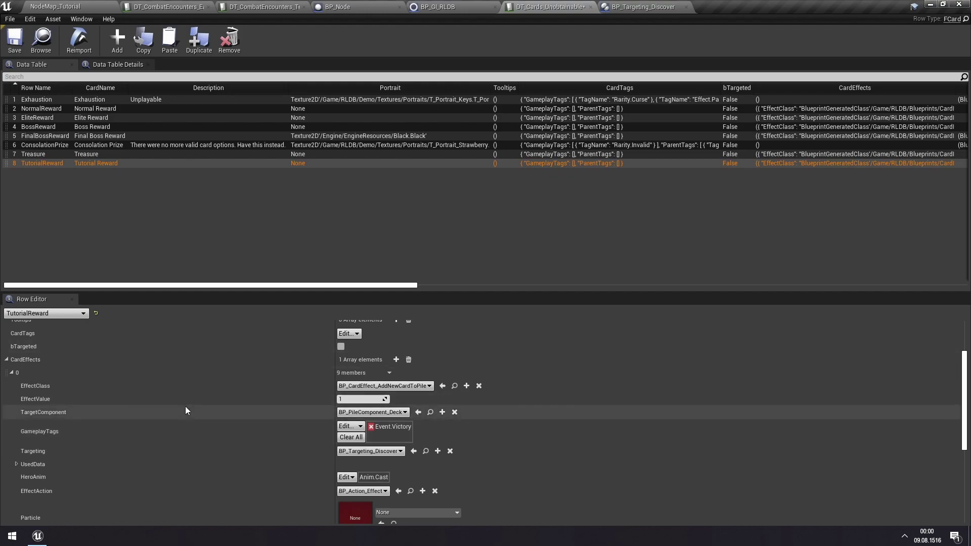
{"action": "scroll", "coordinate": [226, 414], "scroll_direction": "down", "scroll_amount": 1}
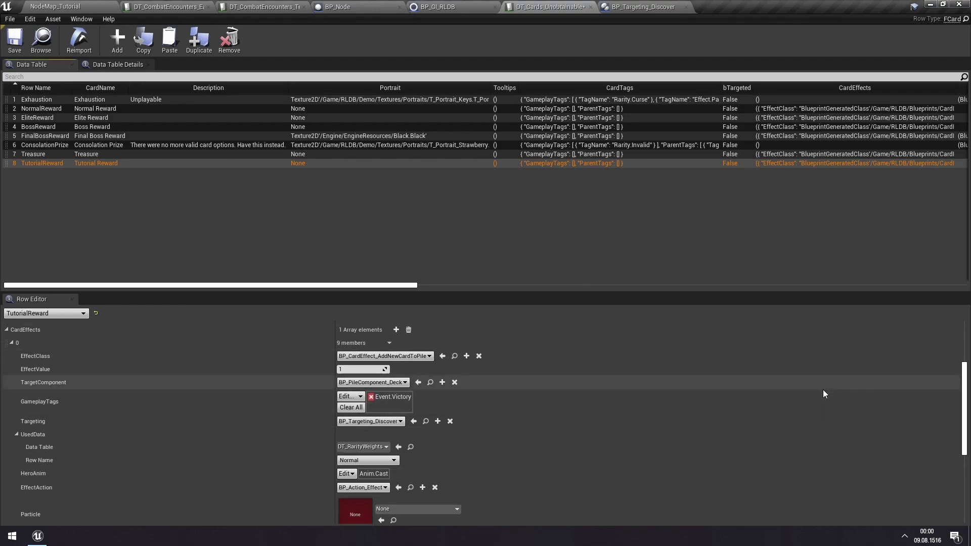
Step: Add a second card effect to TutorialReward, paste a copy of the first effect into it, and expand it to review its settings
{"action": "right_click", "coordinate": [31, 340]}
{"action": "left_click", "coordinate": [75, 379]}
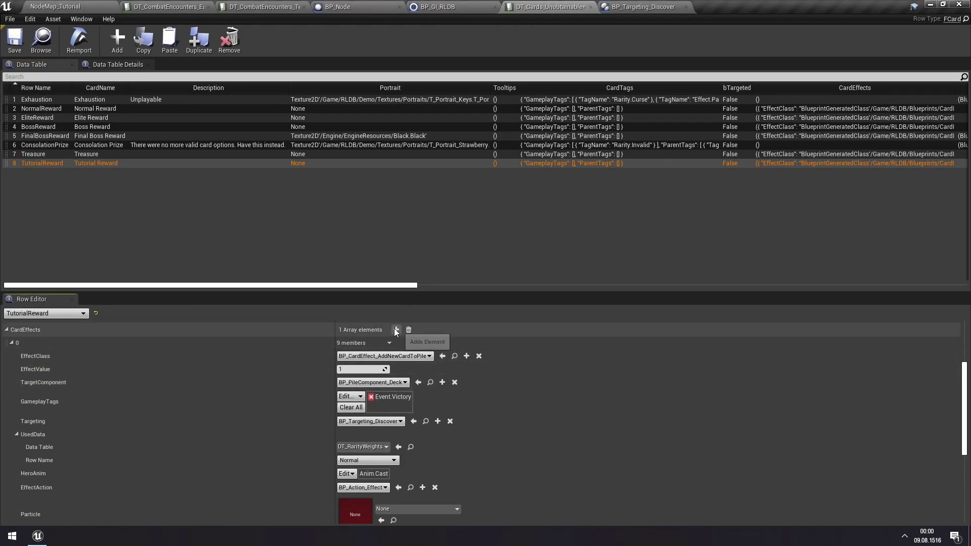
{"action": "left_click", "coordinate": [396, 330]}
{"action": "scroll", "coordinate": [171, 421], "scroll_direction": "down", "scroll_amount": 5}
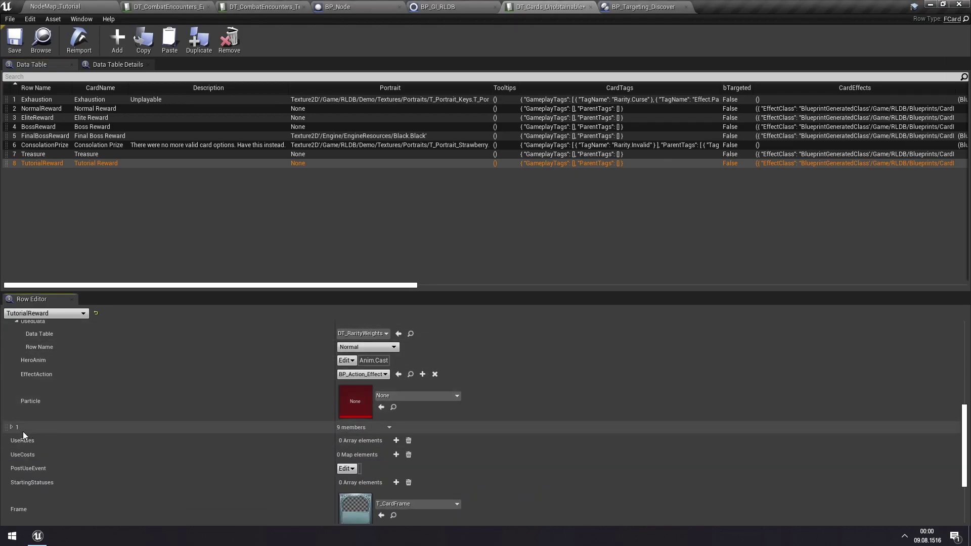
{"action": "right_click", "coordinate": [25, 429]}
{"action": "left_click", "coordinate": [51, 474]}
{"action": "left_click", "coordinate": [11, 427]}
{"action": "scroll", "coordinate": [225, 447], "scroll_direction": "down", "scroll_amount": 4}
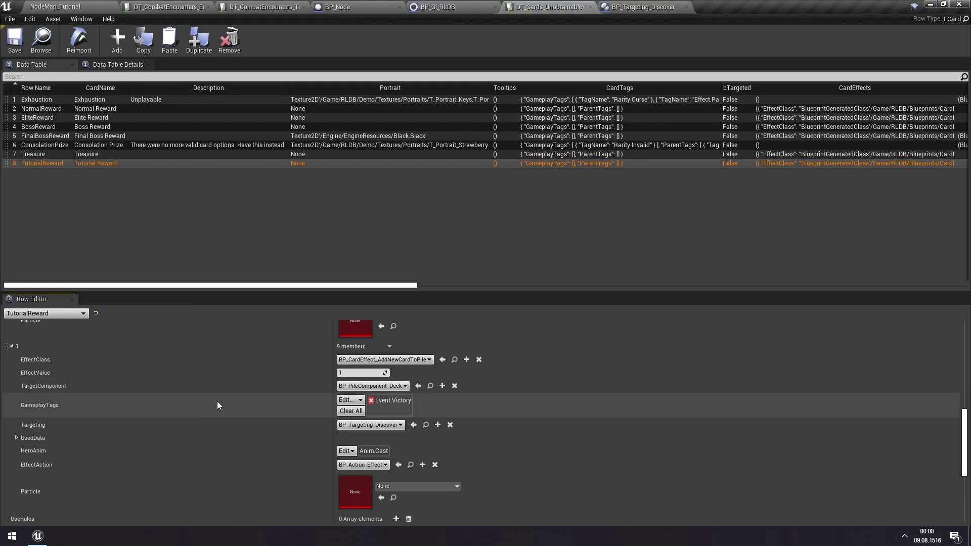
{"action": "left_click", "coordinate": [83, 437]}
{"action": "scroll", "coordinate": [185, 401], "scroll_direction": "down", "scroll_amount": 2}
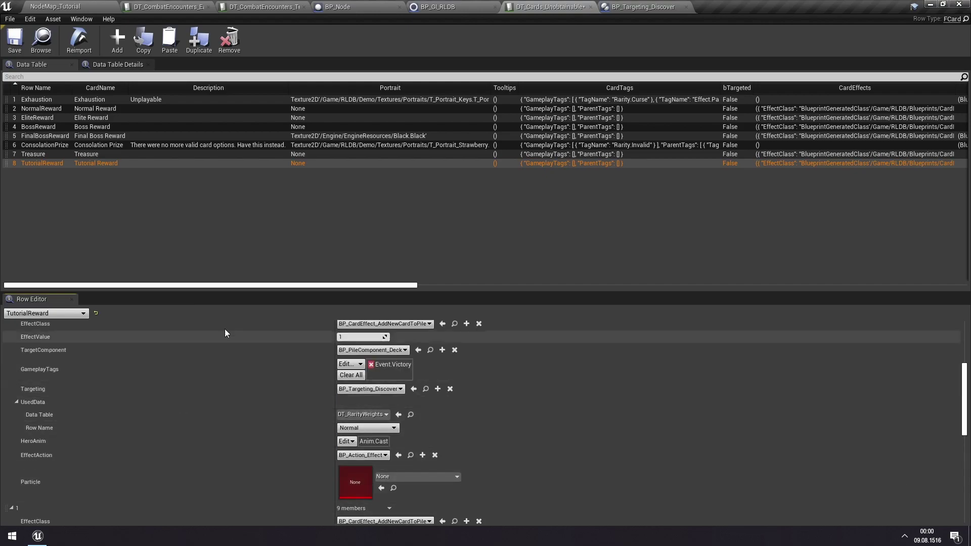
{"action": "scroll", "coordinate": [211, 402], "scroll_direction": "up", "scroll_amount": 3}
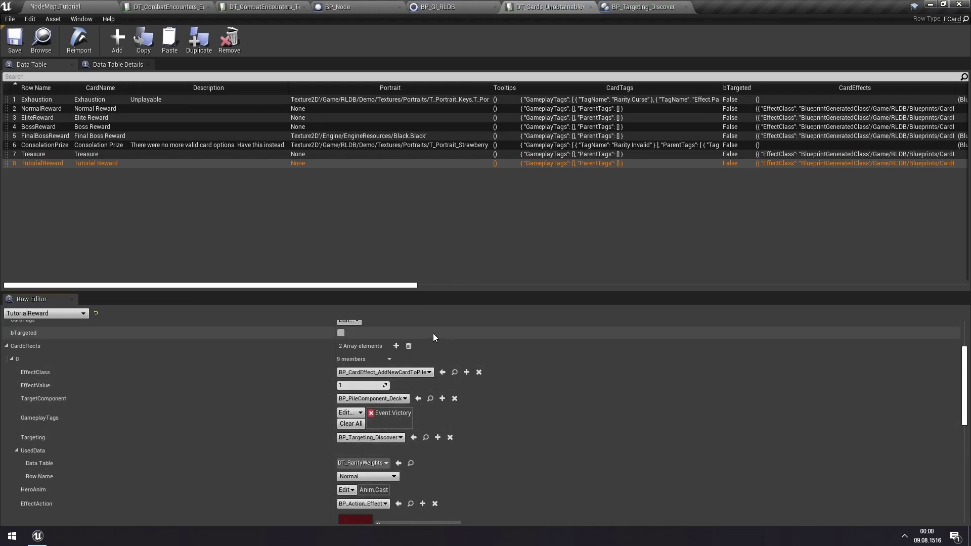
Step: Set the Tutorial encounter's reward row to TutorialReward in the tutorial combat encounters table and save the table
{"action": "left_click", "coordinate": [283, 8]}
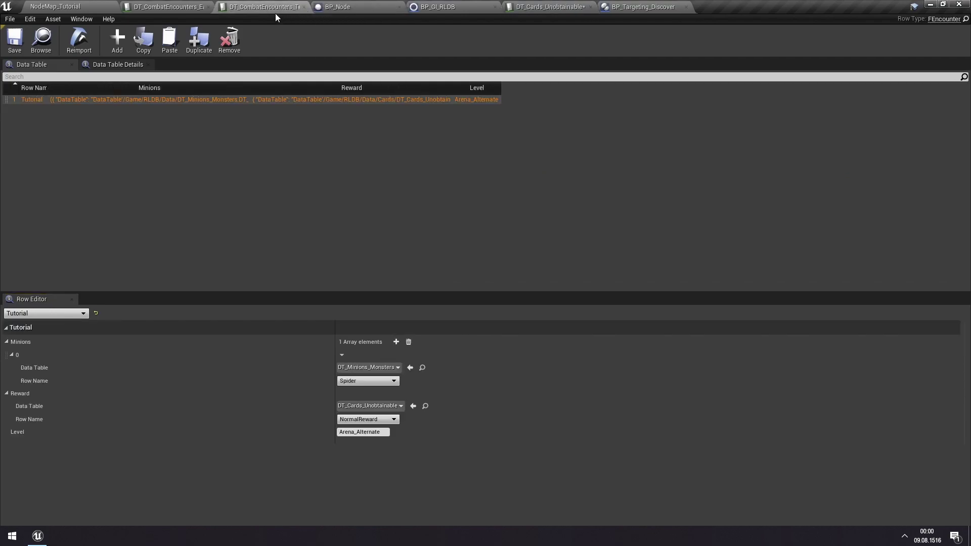
{"action": "left_click", "coordinate": [365, 419]}
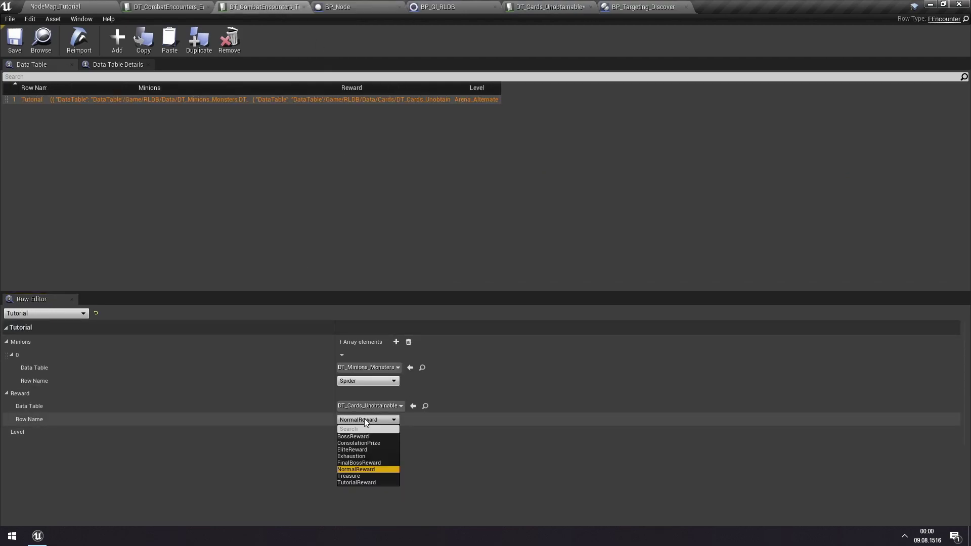
{"action": "left_click", "coordinate": [363, 483]}
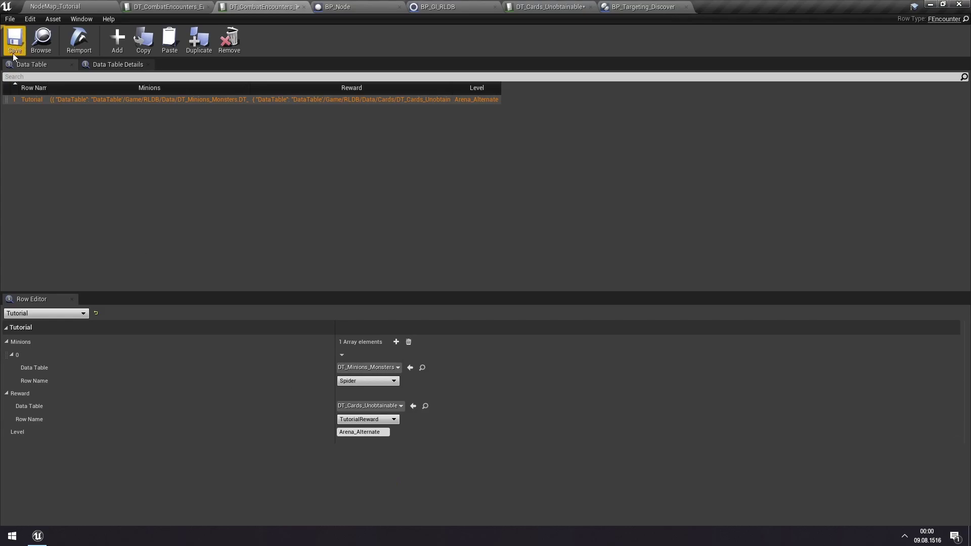
{"action": "left_click", "coordinate": [20, 39]}
Step: Play-test NodeMap_Tutorial by defeating the spider with attack cards and choosing Big Deck Energy as a reward
{"action": "left_click", "coordinate": [86, 7]}
{"action": "left_click", "coordinate": [586, 43]}
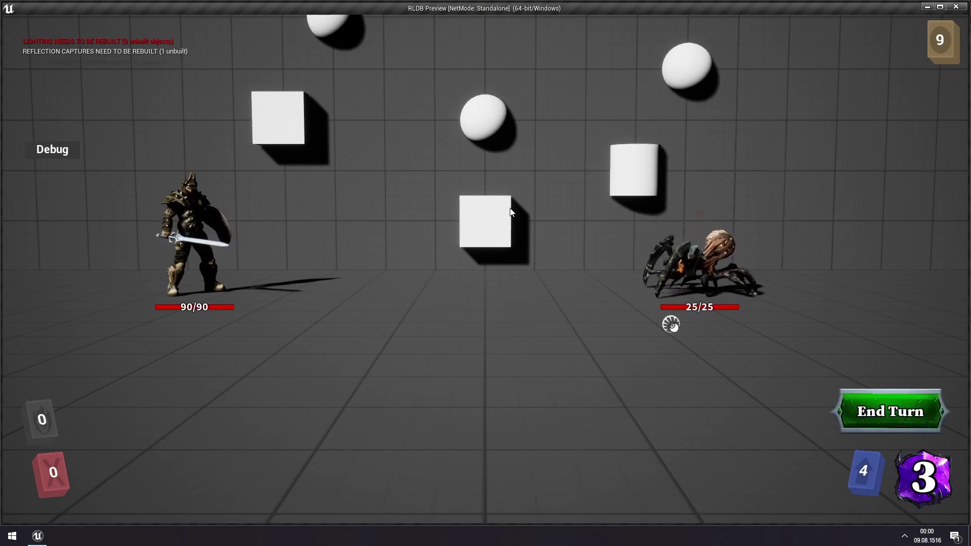
{"action": "left_click_drag", "start_coordinate": [481, 399], "coordinate": [717, 278]}
{"action": "left_click_drag", "start_coordinate": [374, 447], "coordinate": [733, 276]}
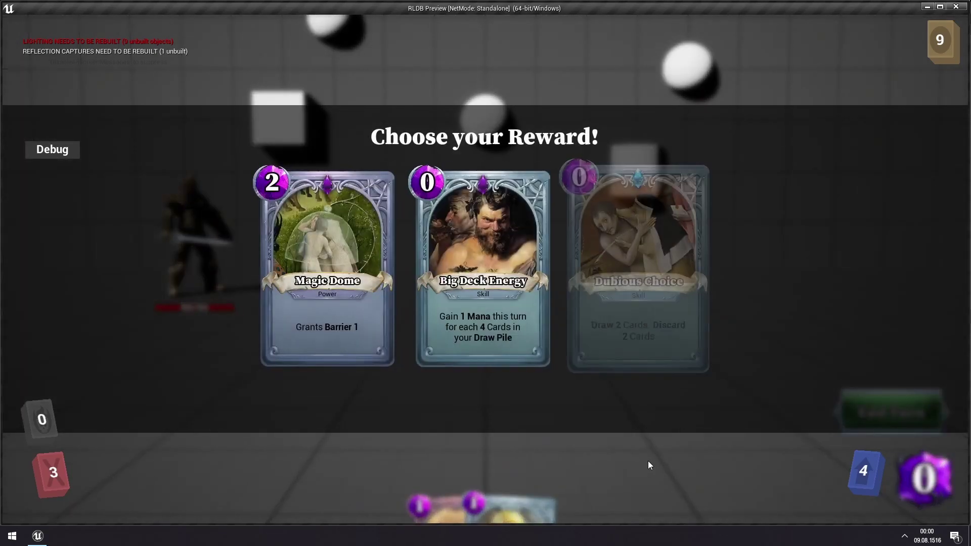
{"action": "left_click", "coordinate": [488, 313]}
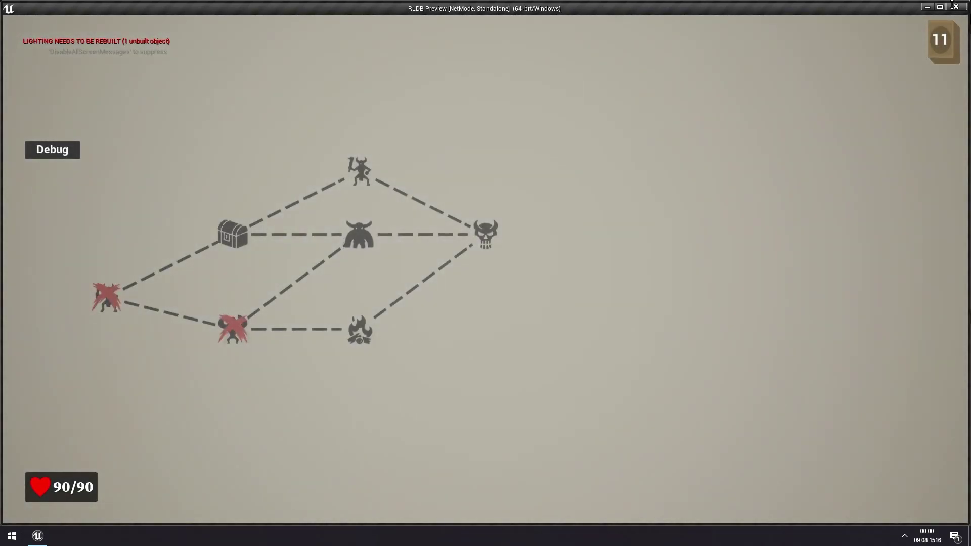
Step: Check the deck in the preview for the chosen reward cards, and close the preview
{"action": "left_click", "coordinate": [942, 42]}
{"action": "scroll", "coordinate": [665, 292], "scroll_direction": "down", "scroll_amount": 2}
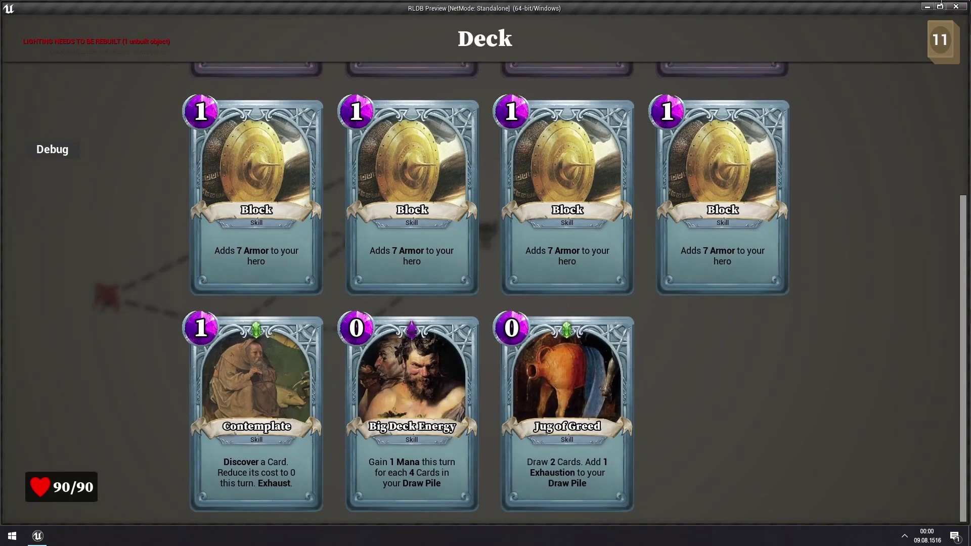
{"action": "left_click", "coordinate": [956, 7]}
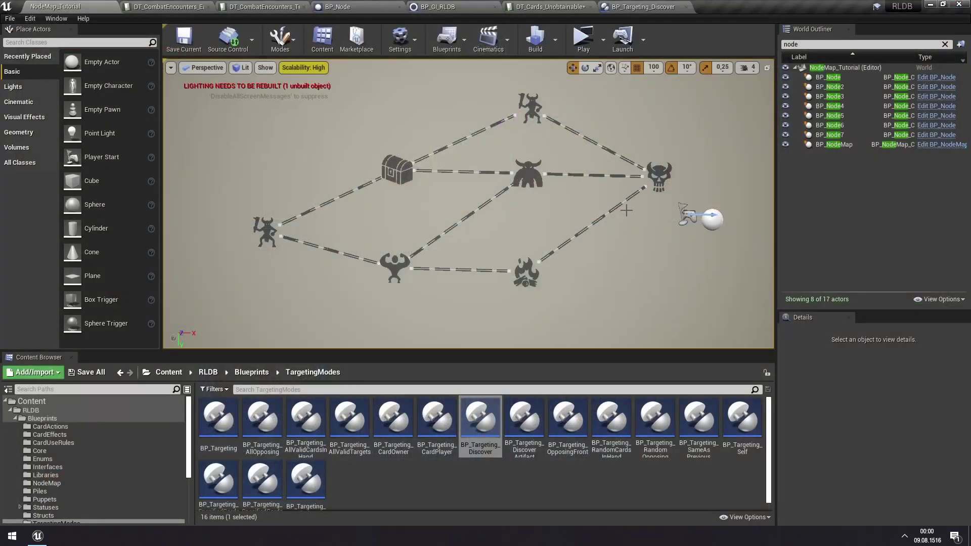
Step: Examine EliteReward's second card effect in DT_Cards_Unobtainable and return to the TutorialReward row
{"action": "left_click", "coordinate": [553, 7]}
{"action": "left_click", "coordinate": [634, 7]}
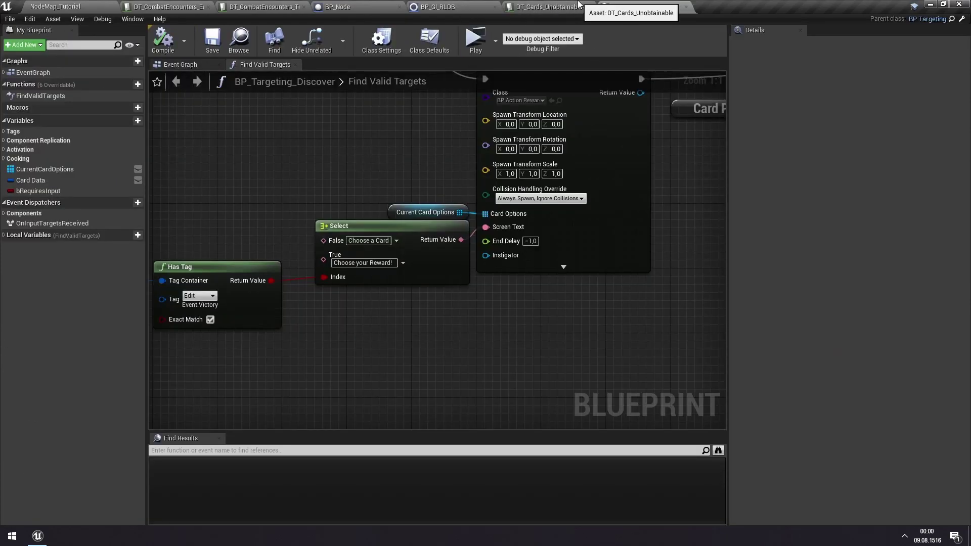
{"action": "left_click", "coordinate": [549, 6]}
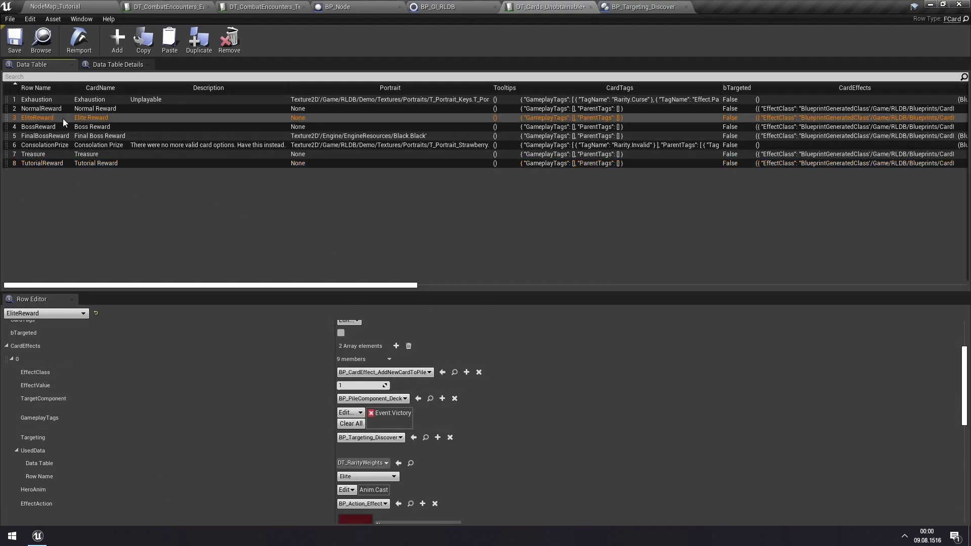
{"action": "scroll", "coordinate": [204, 396], "scroll_direction": "down", "scroll_amount": 5}
{"action": "scroll", "coordinate": [67, 417], "scroll_direction": "down", "scroll_amount": 1}
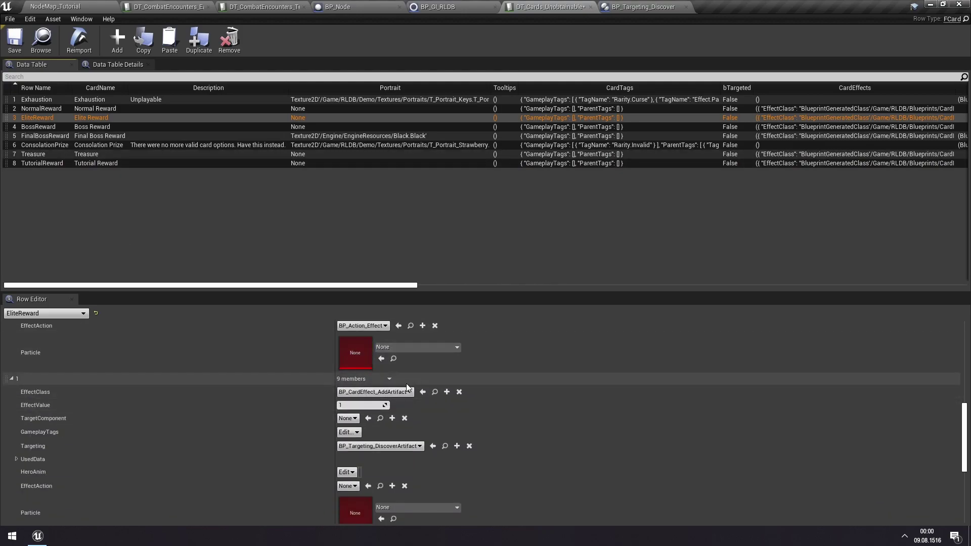
{"action": "left_click", "coordinate": [96, 164]}
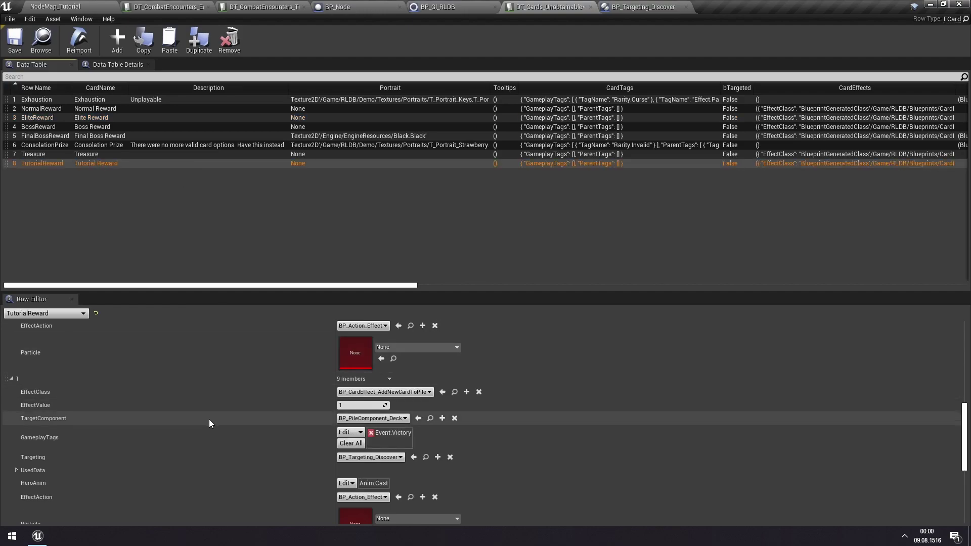
Step: Set the UsedData row name of TutorialReward's first card effect to Elite
{"action": "scroll", "coordinate": [208, 420], "scroll_direction": "up", "scroll_amount": 5}
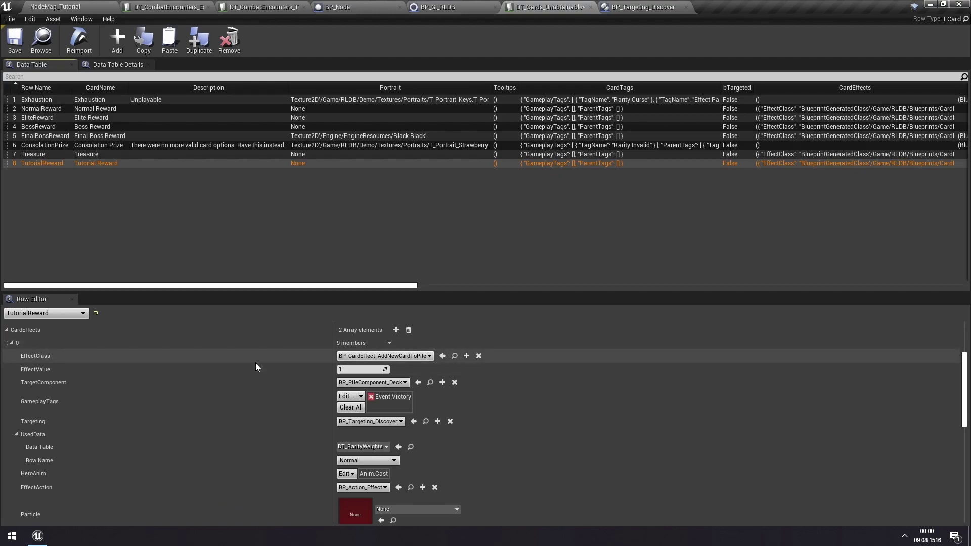
{"action": "scroll", "coordinate": [247, 389], "scroll_direction": "down", "scroll_amount": 1}
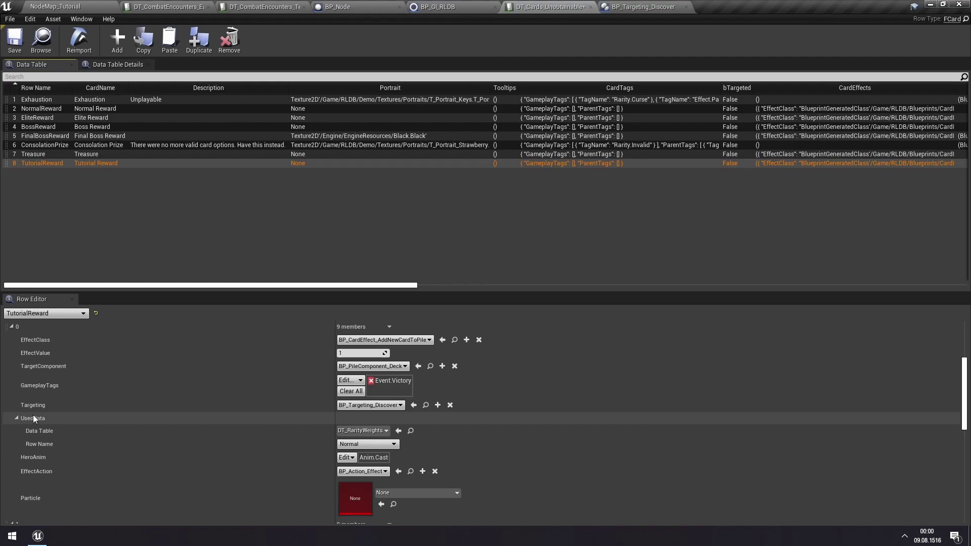
{"action": "left_click", "coordinate": [17, 418]}
{"action": "left_click", "coordinate": [17, 418]}
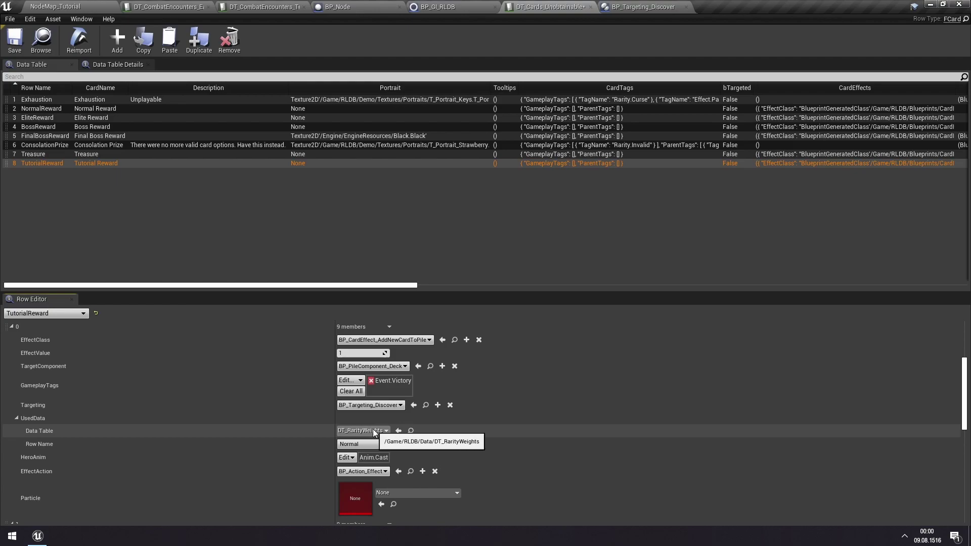
{"action": "left_click", "coordinate": [375, 445]}
{"action": "left_click", "coordinate": [375, 444]}
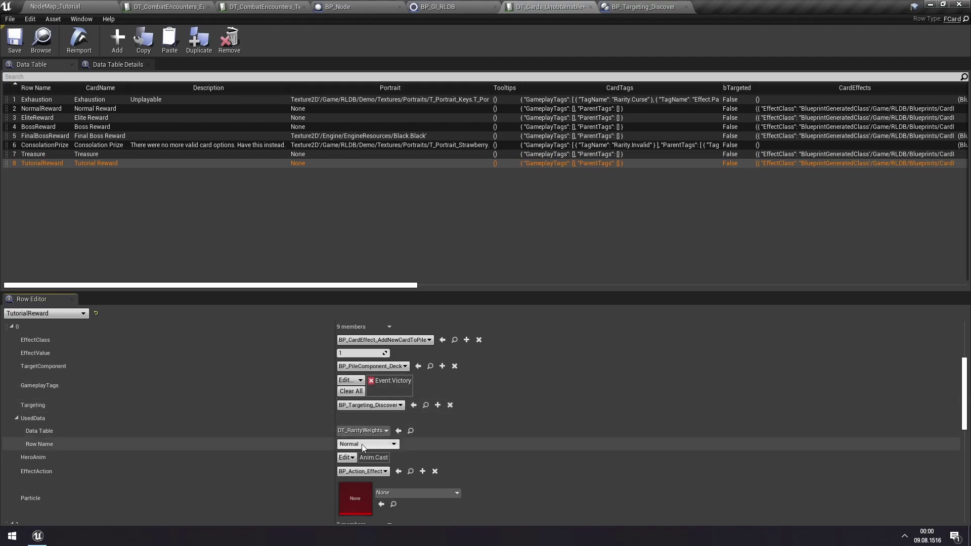
{"action": "left_click", "coordinate": [377, 445]}
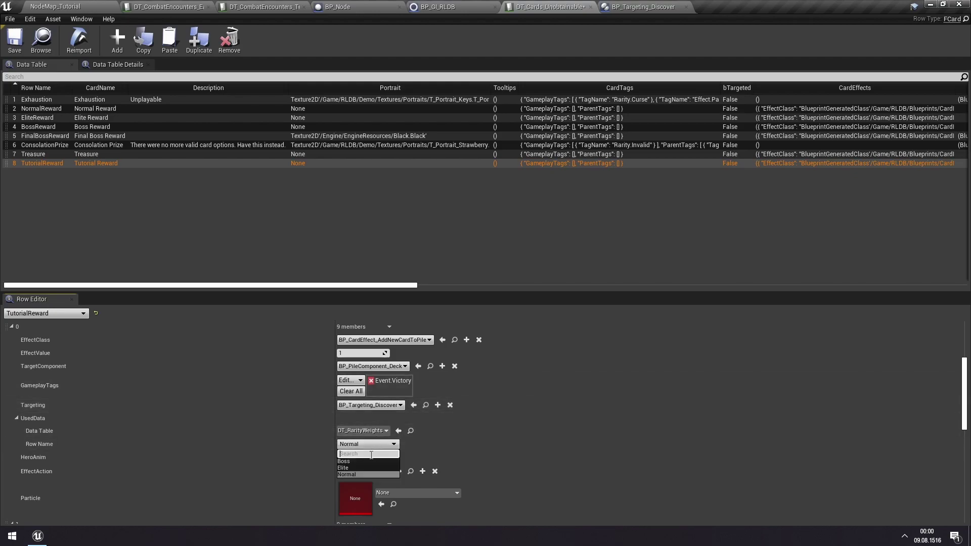
{"action": "left_click", "coordinate": [354, 465]}
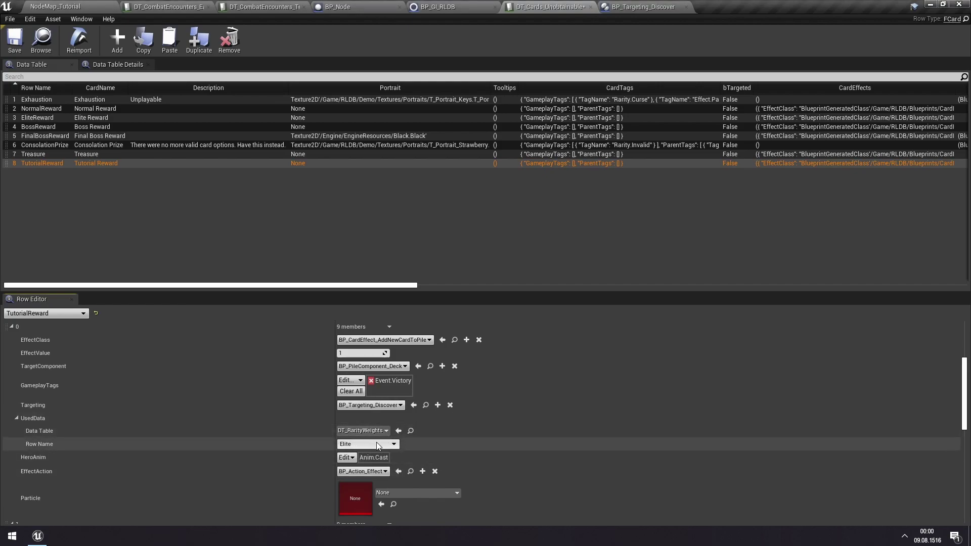
Step: Open the DT_RarityWeights data table and compare the Common, Rare and Epic weights of the Normal, Boss and Elite rows
{"action": "left_click", "coordinate": [410, 431]}
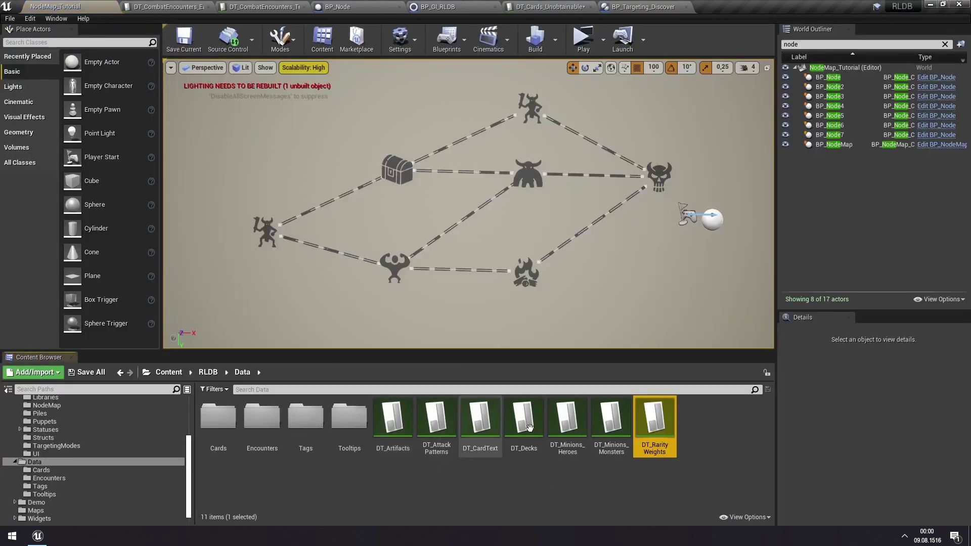
{"action": "double_click", "coordinate": [652, 425]}
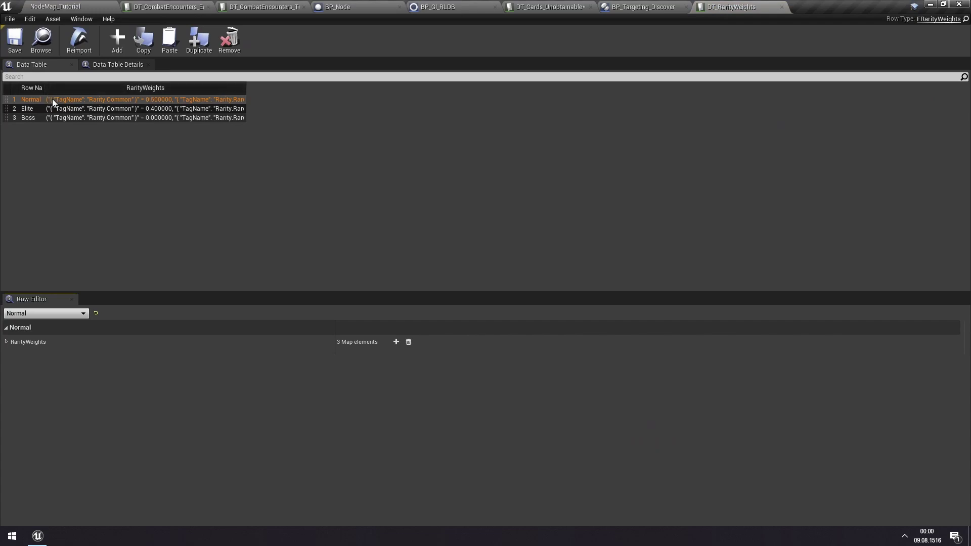
{"action": "left_click", "coordinate": [7, 341]}
{"action": "left_click", "coordinate": [16, 356]}
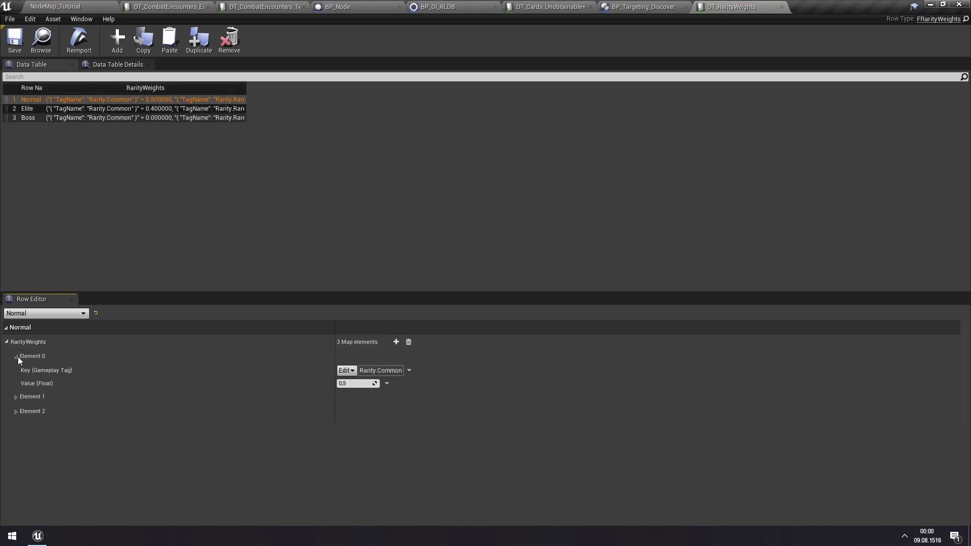
{"action": "left_click", "coordinate": [18, 397]}
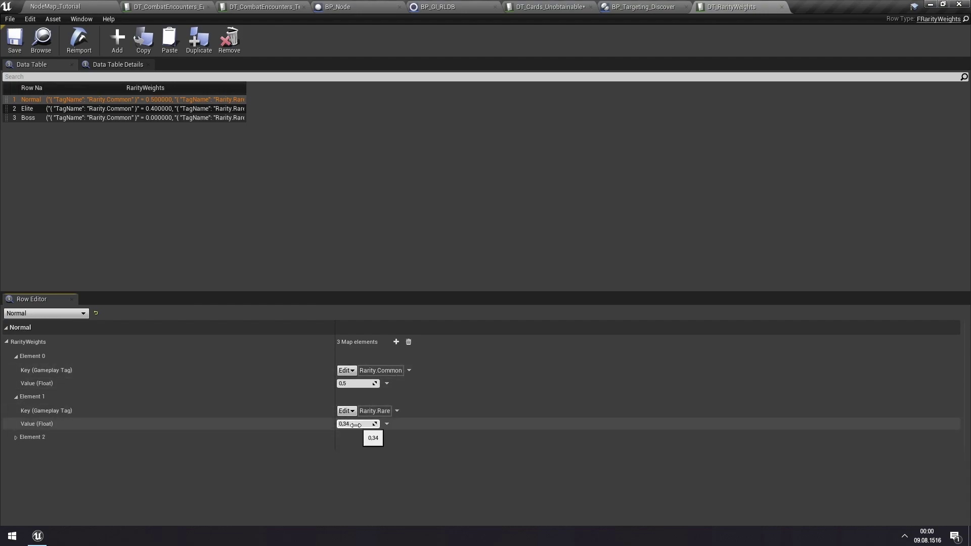
{"action": "left_click", "coordinate": [20, 438]}
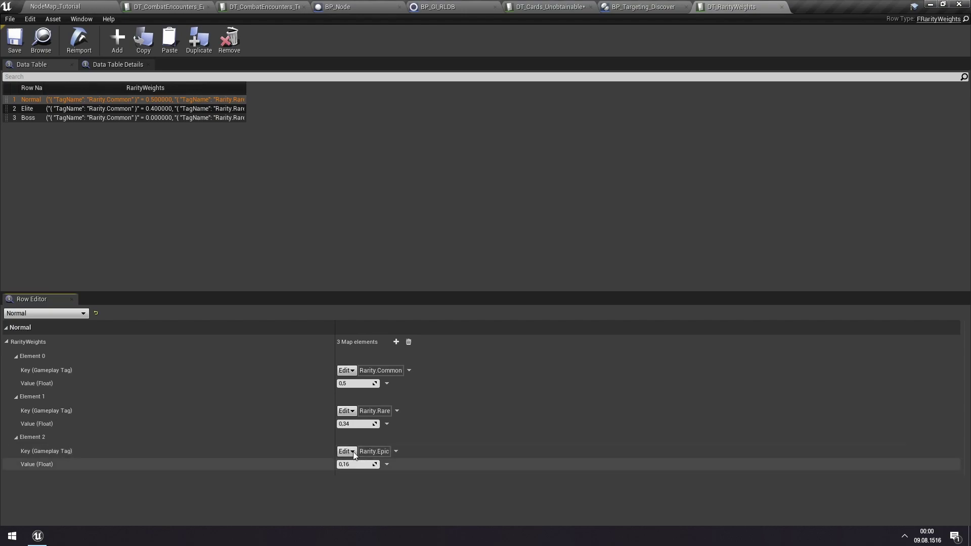
{"action": "left_click", "coordinate": [55, 117]}
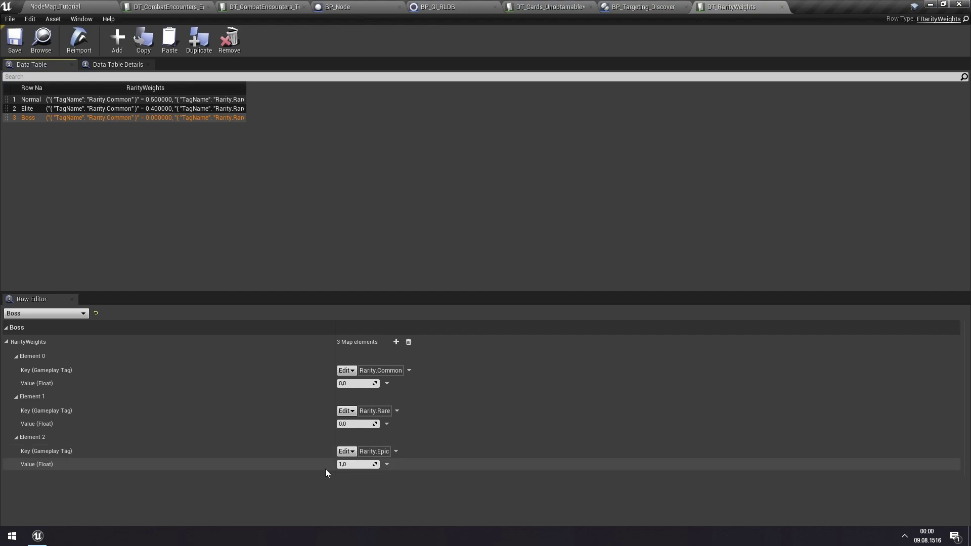
{"action": "left_click", "coordinate": [146, 108]}
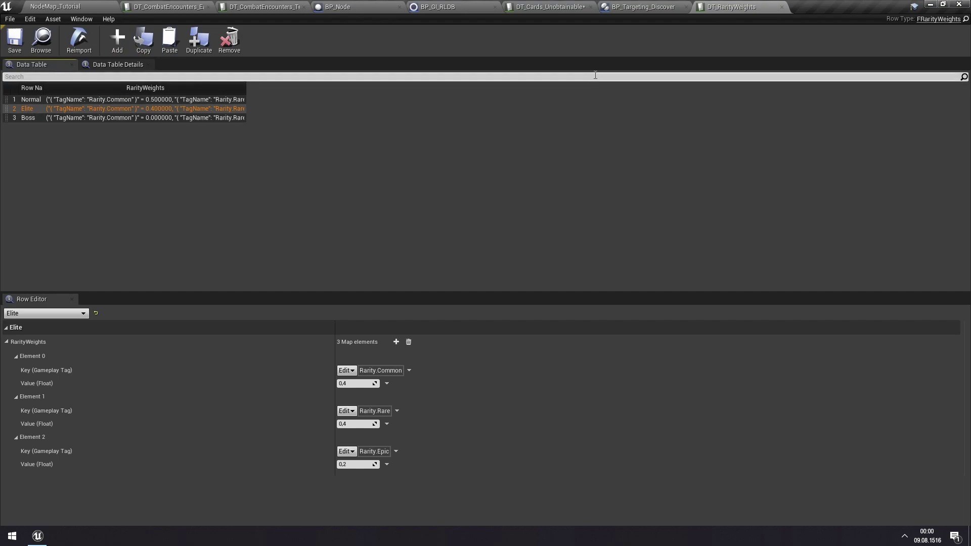
Step: Return to DT_Cards_Unobtainable and undo the last UsedData row name change on TutorialReward's first card effect
{"action": "left_click", "coordinate": [572, 7]}
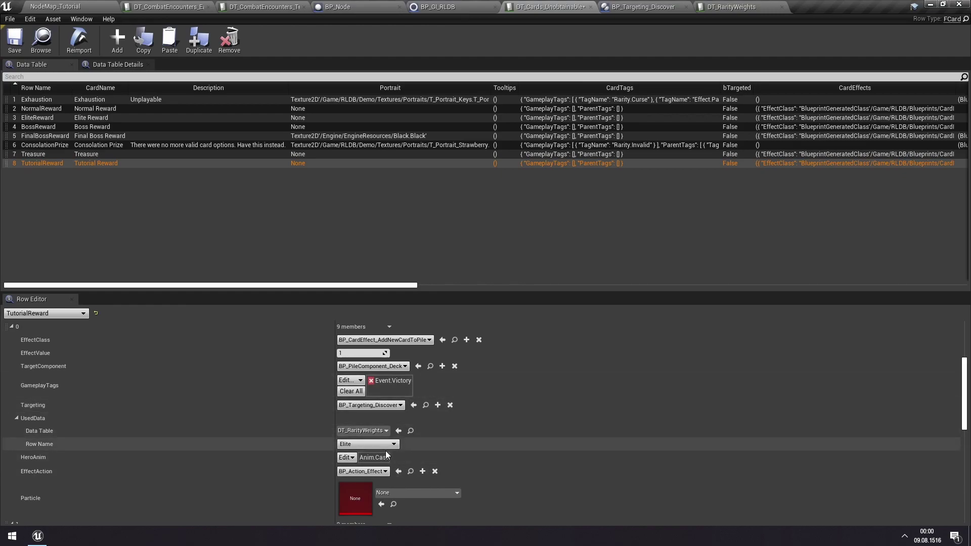
{"action": "key", "text": "ctrl+z"}
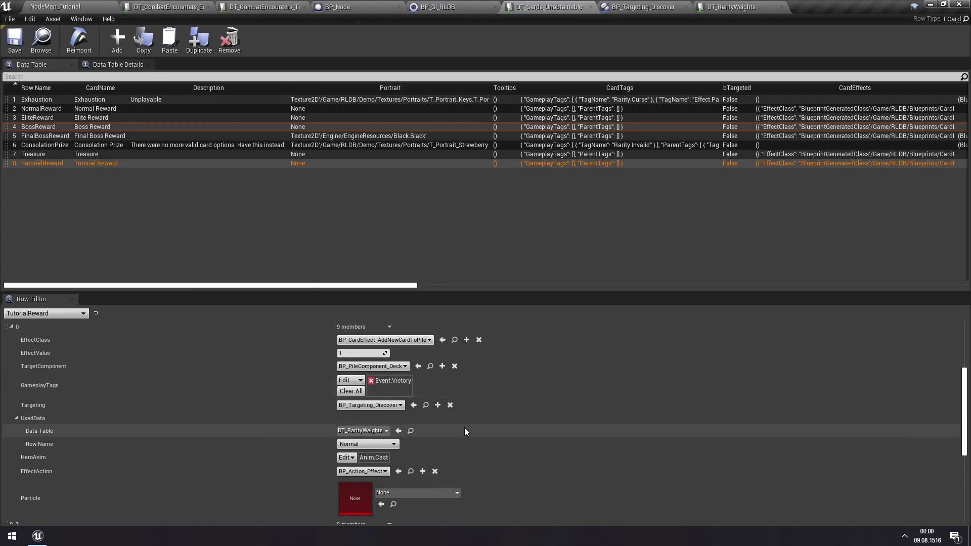
Step: Copy EliteReward's second card effect, the one using BP_CardEffect_AddArtifact
{"action": "left_click", "coordinate": [49, 117]}
{"action": "scroll", "coordinate": [163, 390], "scroll_direction": "down", "scroll_amount": 4}
{"action": "scroll", "coordinate": [163, 390], "scroll_direction": "down", "scroll_amount": 1}
{"action": "left_click", "coordinate": [12, 428]}
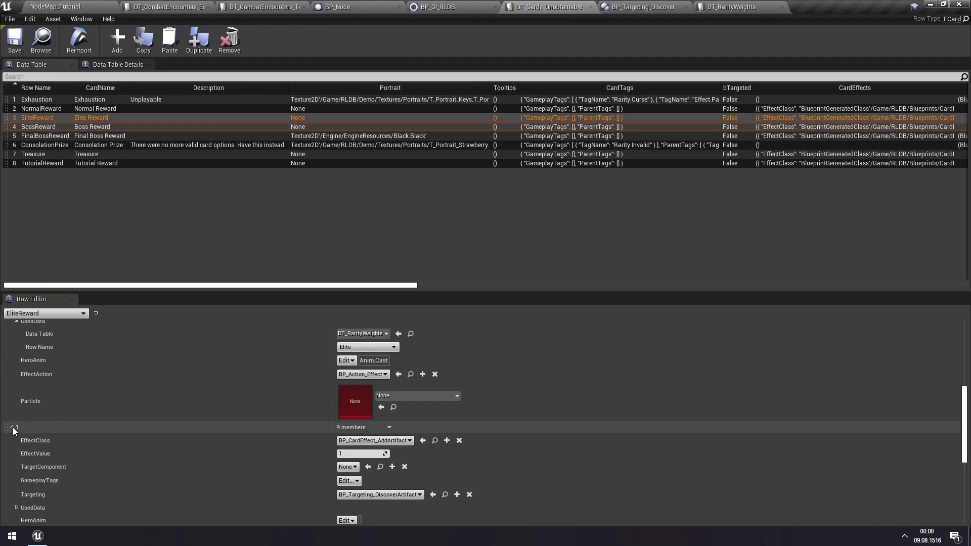
{"action": "right_click", "coordinate": [38, 426]}
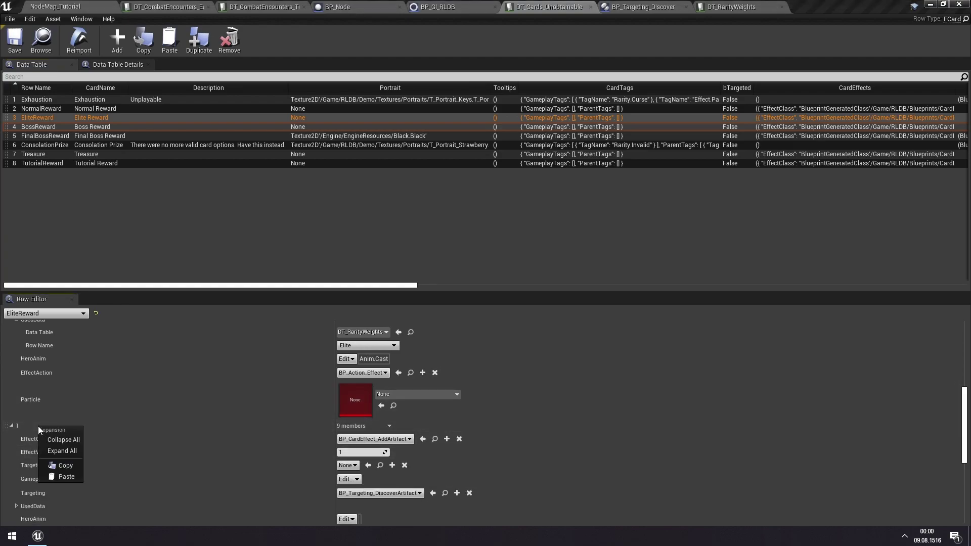
{"action": "left_click", "coordinate": [72, 461]}
Step: Add a third card effect to TutorialReward and paste the copied artifact effect into it
{"action": "left_click", "coordinate": [71, 163]}
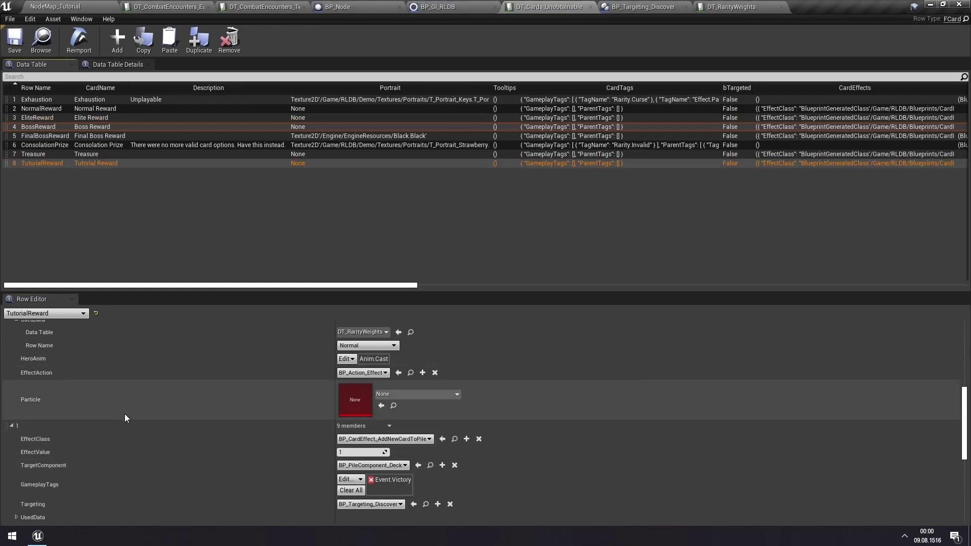
{"action": "scroll", "coordinate": [175, 405], "scroll_direction": "up", "scroll_amount": 5}
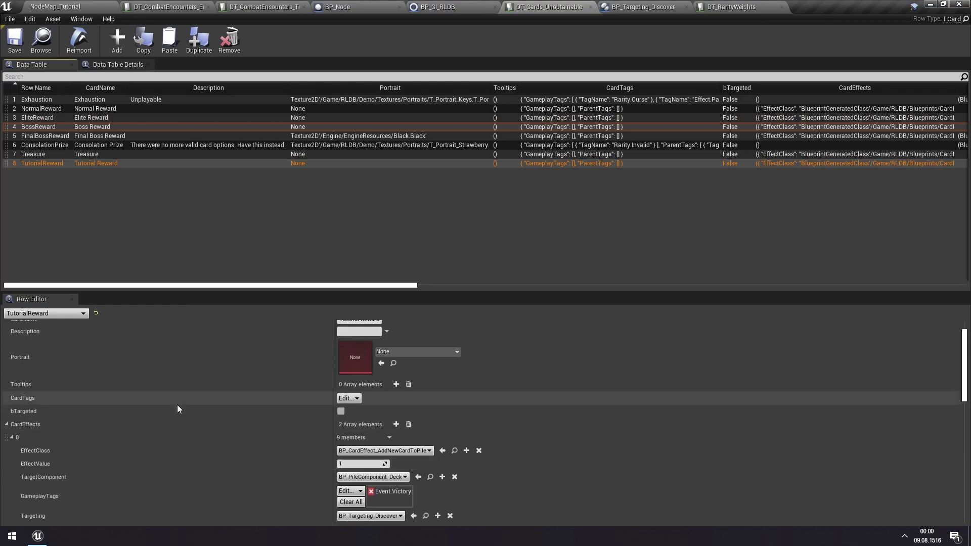
{"action": "left_click", "coordinate": [397, 424]}
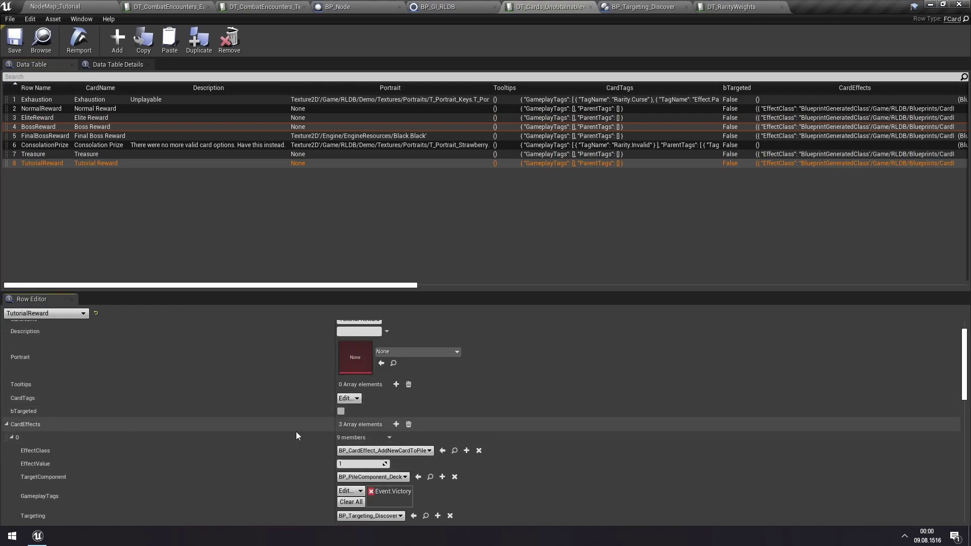
{"action": "left_click", "coordinate": [11, 437]}
{"action": "right_click", "coordinate": [13, 445]}
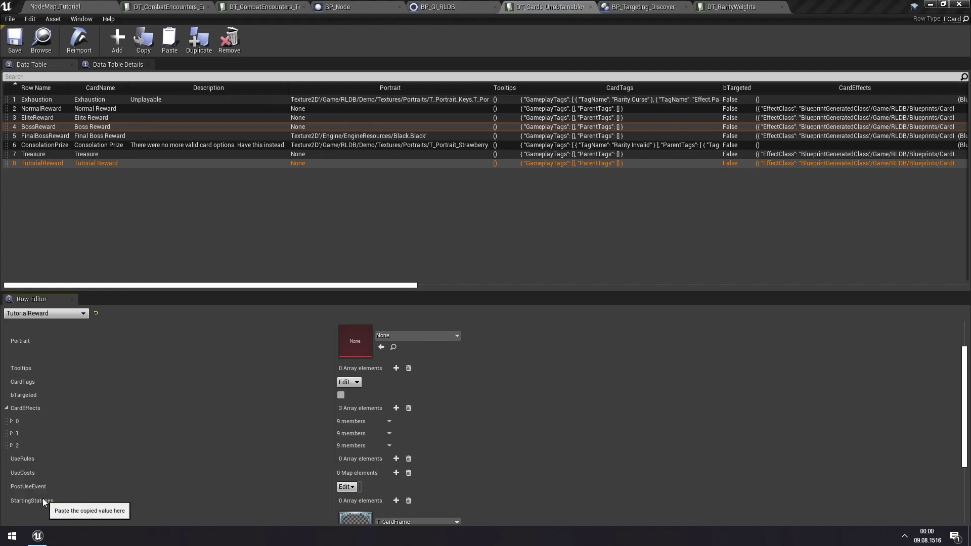
{"action": "left_click", "coordinate": [41, 497]}
Step: Review the settings and UsedData of TutorialReward's third card effect, and those of its first card effect
{"action": "left_click", "coordinate": [12, 445]}
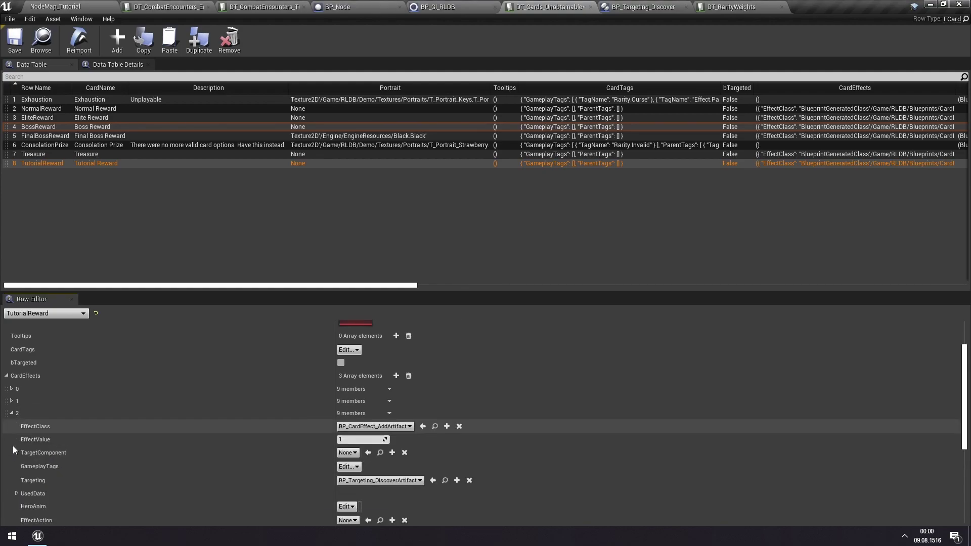
{"action": "scroll", "coordinate": [255, 417], "scroll_direction": "down", "scroll_amount": 3}
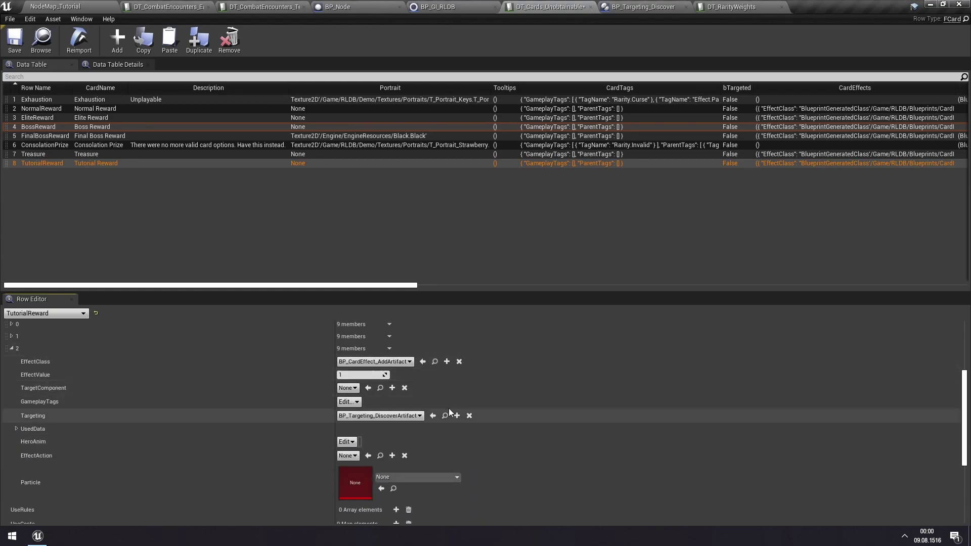
{"action": "scroll", "coordinate": [163, 408], "scroll_direction": "up", "scroll_amount": 1}
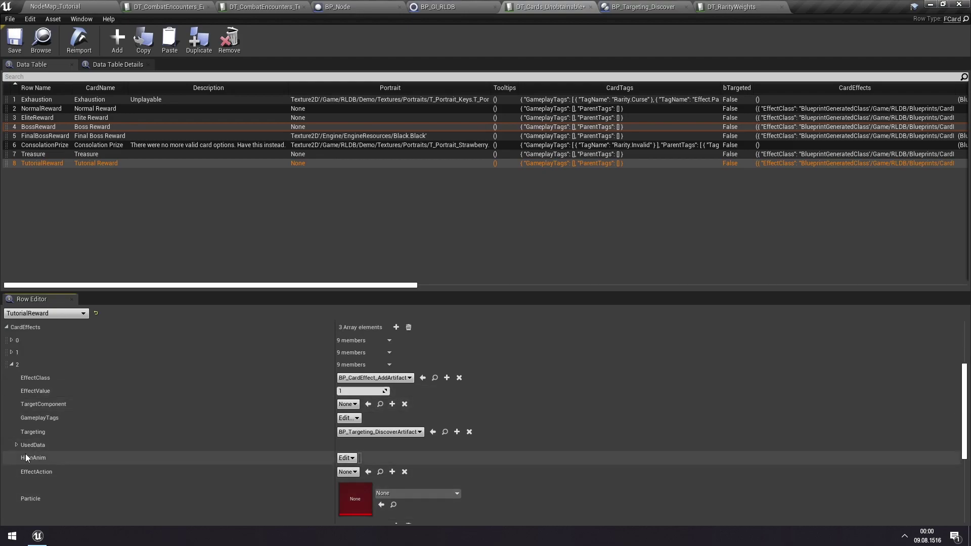
{"action": "left_click", "coordinate": [19, 446]}
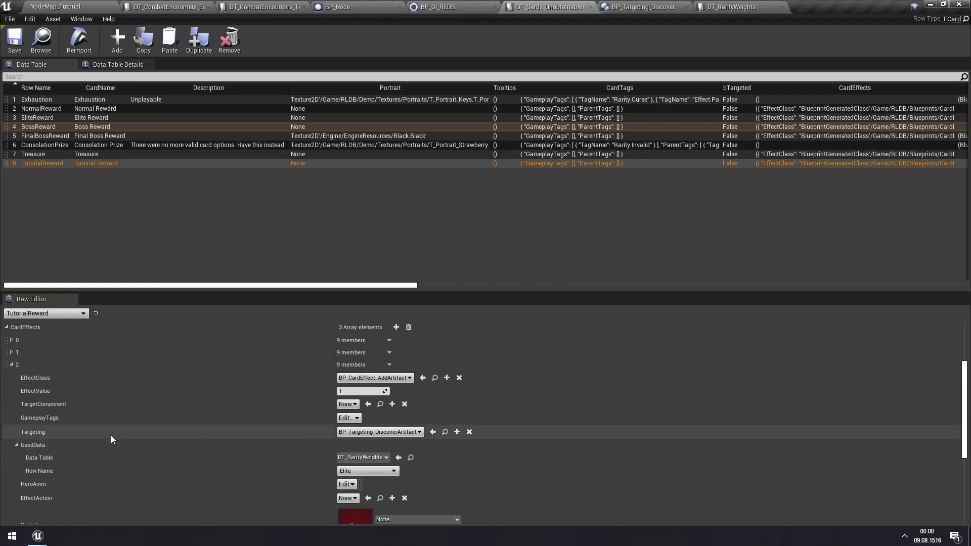
{"action": "scroll", "coordinate": [76, 425], "scroll_direction": "up", "scroll_amount": 1}
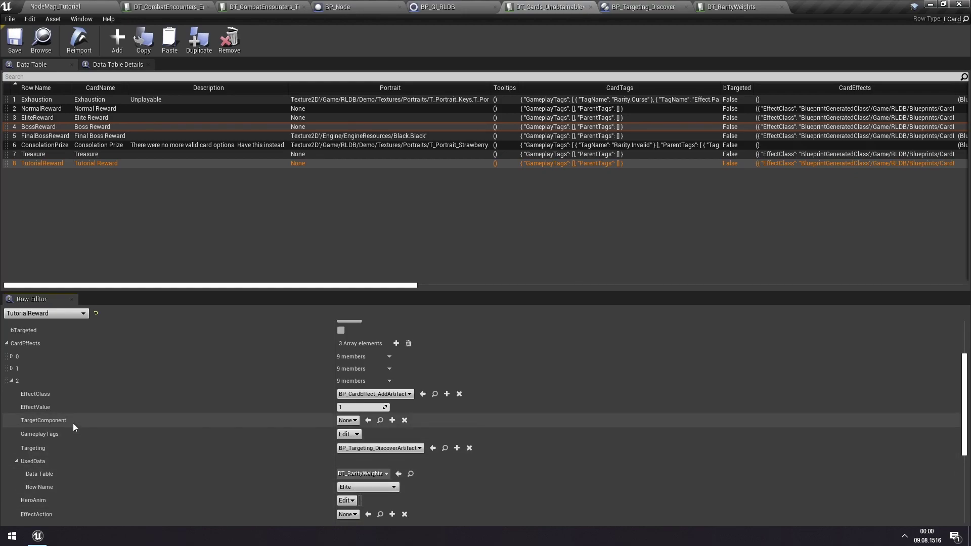
{"action": "left_click", "coordinate": [12, 357]}
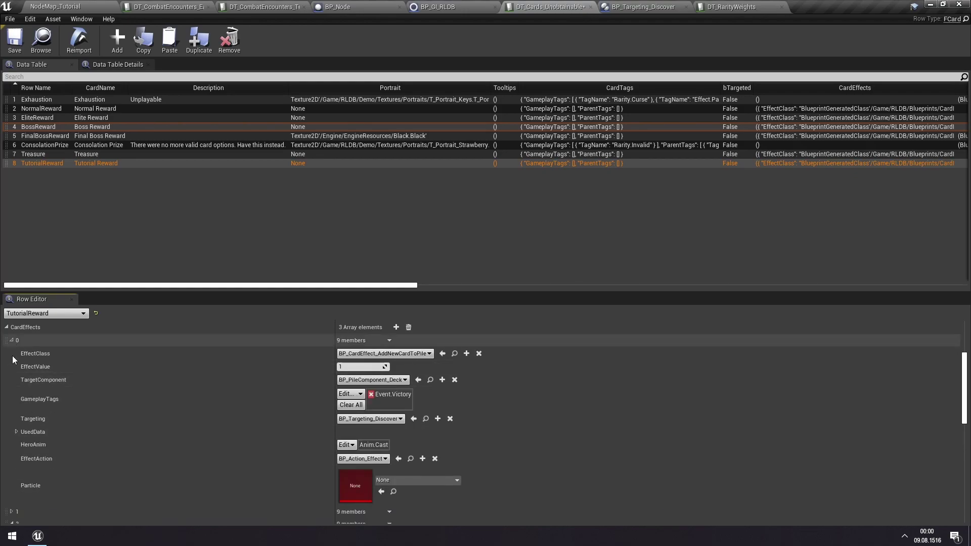
{"action": "scroll", "coordinate": [53, 423], "scroll_direction": "down", "scroll_amount": 1}
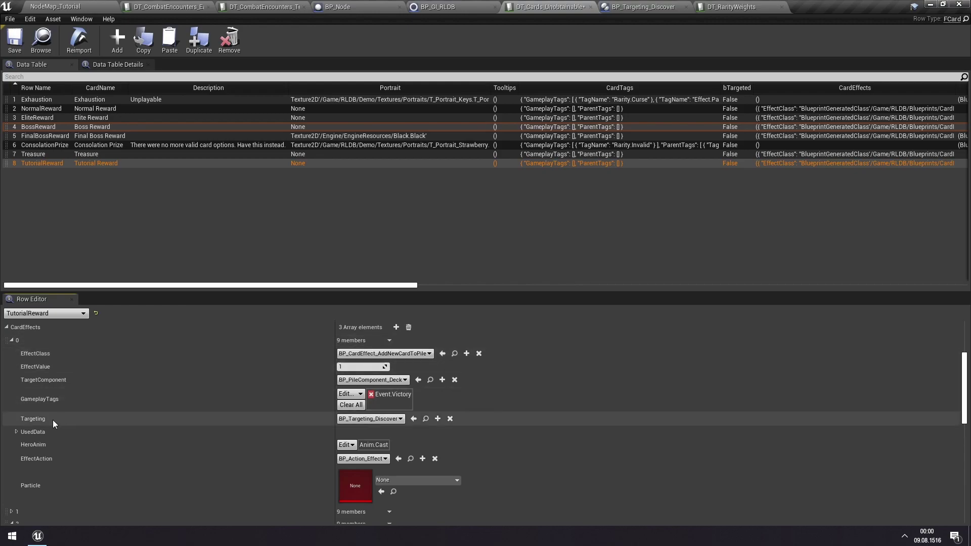
{"action": "left_click", "coordinate": [16, 432]}
{"action": "scroll", "coordinate": [187, 445], "scroll_direction": "down", "scroll_amount": 1}
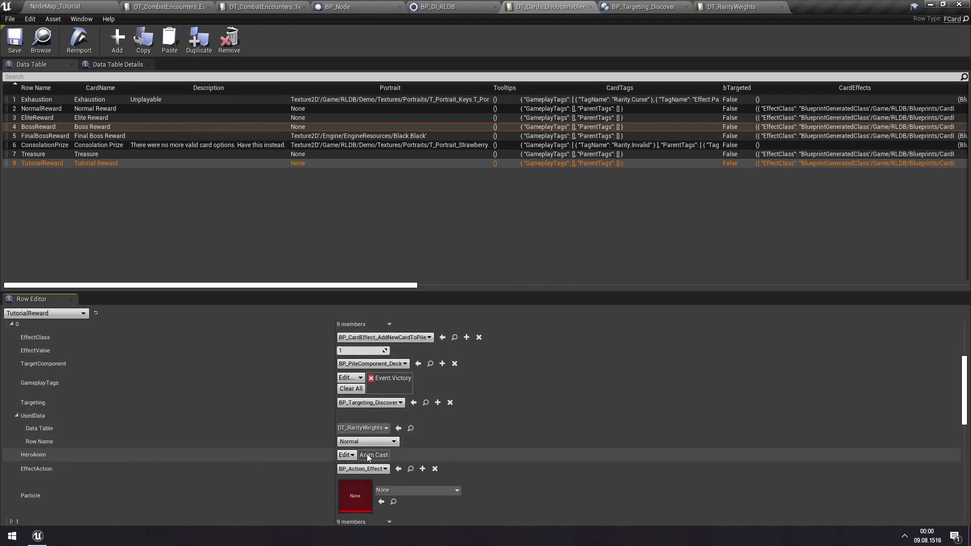
{"action": "scroll", "coordinate": [283, 442], "scroll_direction": "up", "scroll_amount": 1}
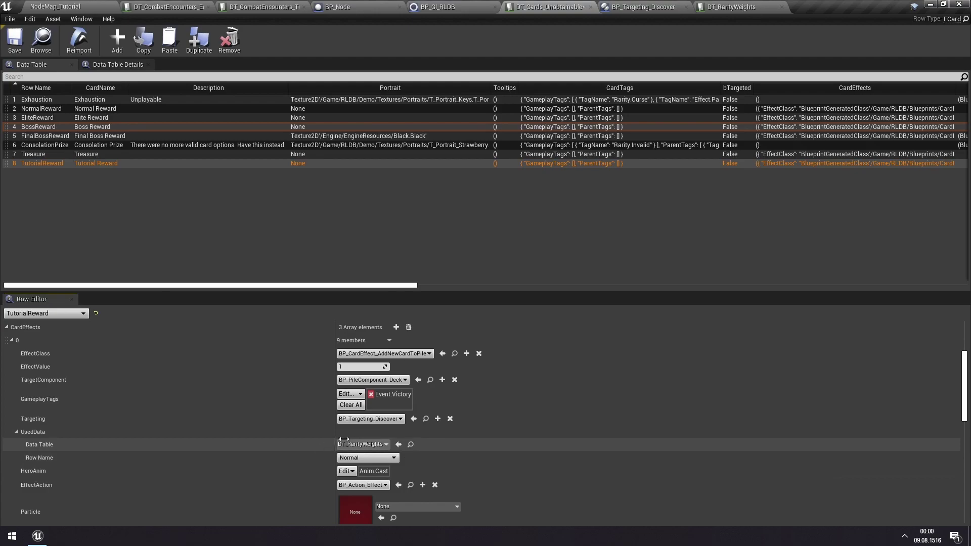
{"action": "scroll", "coordinate": [72, 393], "scroll_direction": "down", "scroll_amount": 4}
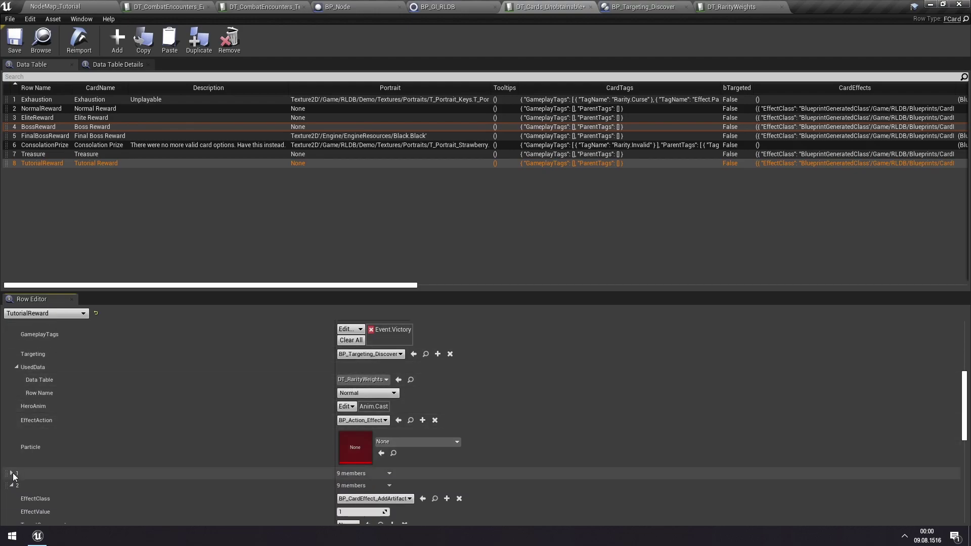
Step: Set the UsedData row name of TutorialReward's second card effect to Boss and save the data table
{"action": "left_click", "coordinate": [12, 473]}
{"action": "scroll", "coordinate": [22, 462], "scroll_direction": "down", "scroll_amount": 8}
{"action": "left_click", "coordinate": [35, 438]}
{"action": "left_click", "coordinate": [373, 462]}
{"action": "left_click", "coordinate": [352, 479]}
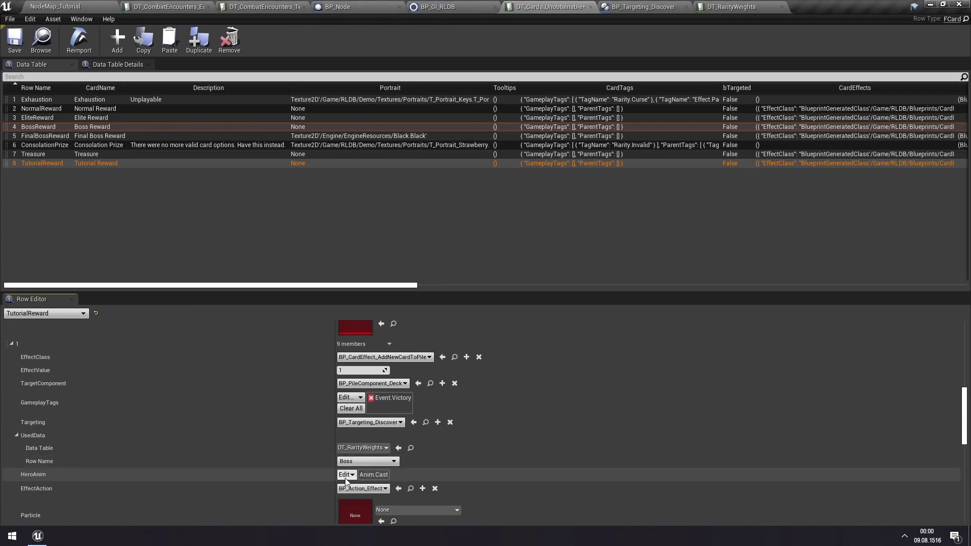
{"action": "left_click", "coordinate": [14, 39]}
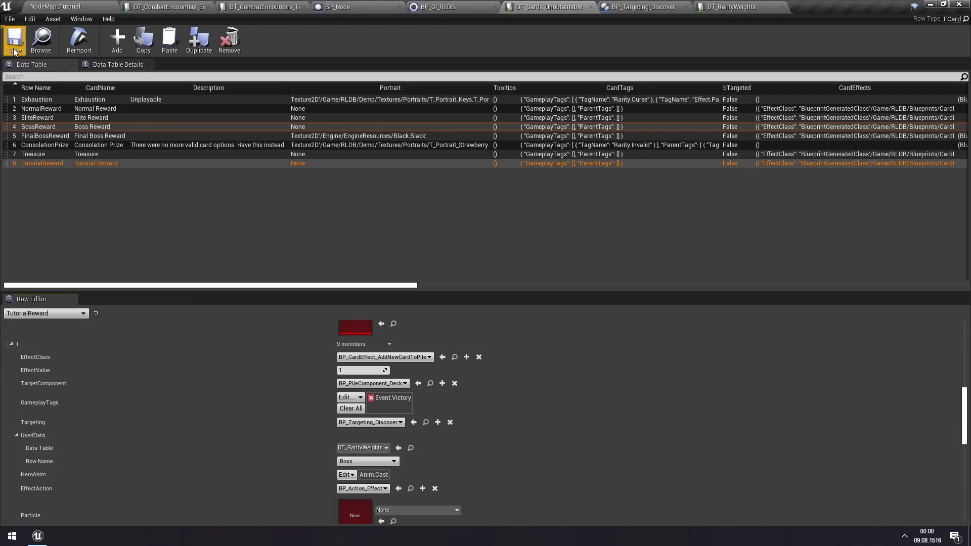
Step: Play the NodeMap_Tutorial level in a preview window and enter the encounter at the muscular-figure node
{"action": "left_click", "coordinate": [76, 6]}
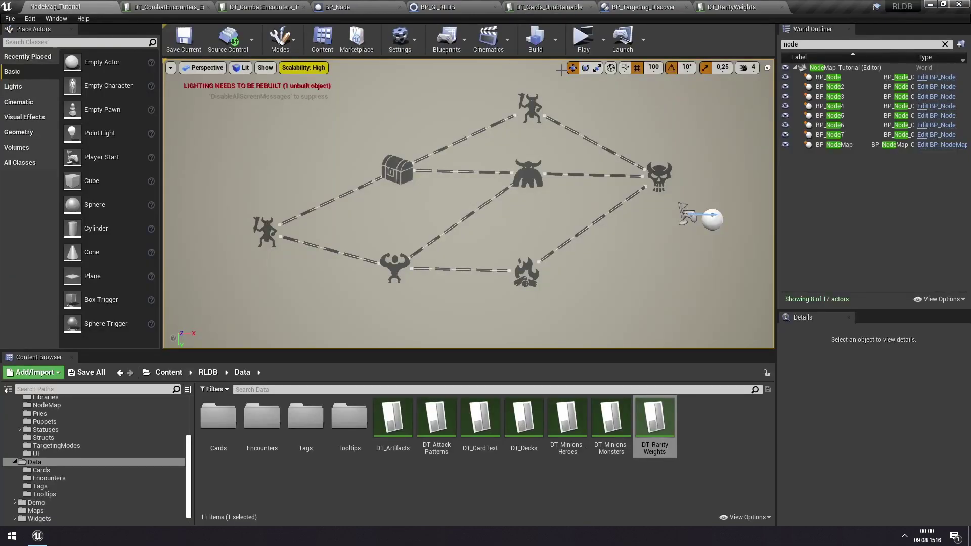
{"action": "left_click", "coordinate": [584, 41]}
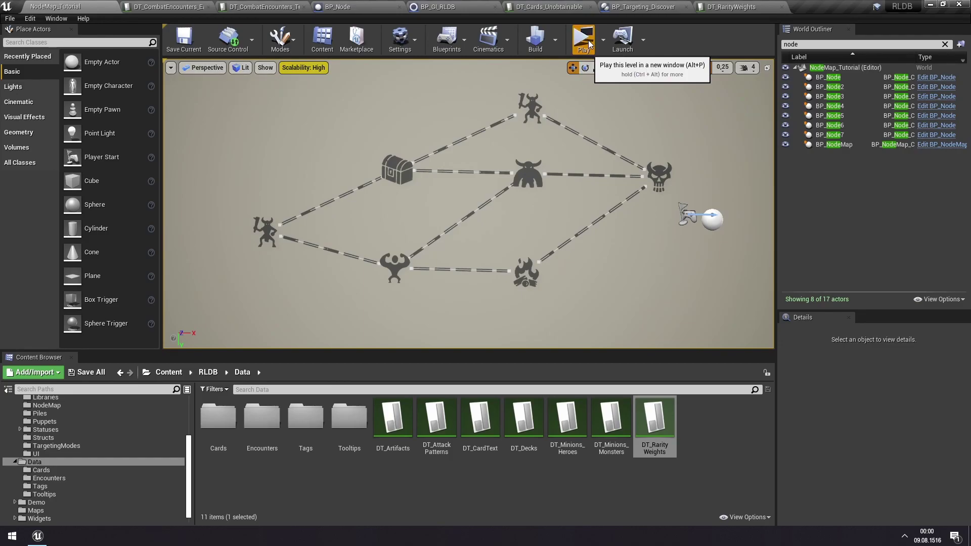
{"action": "left_click", "coordinate": [230, 326]}
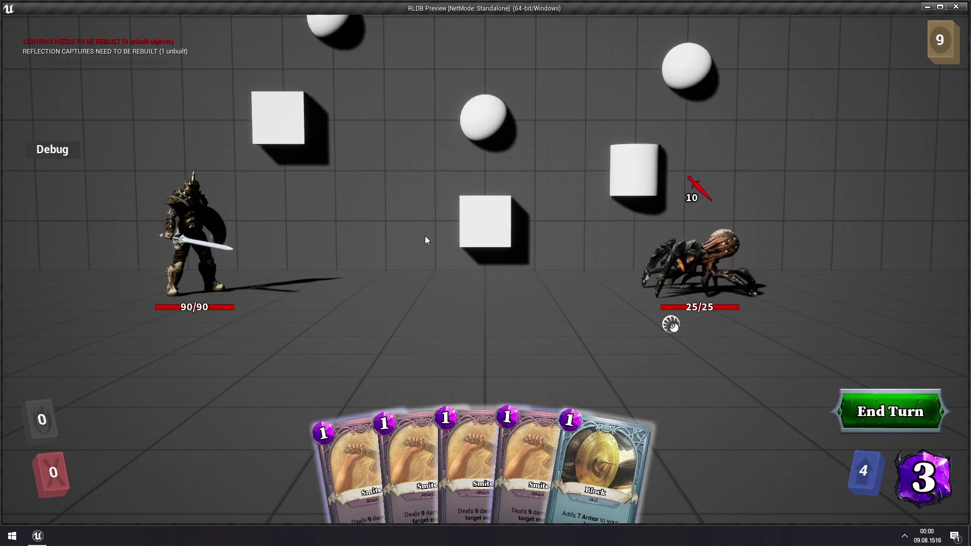
Step: Defeat the spider by playing three Smite cards on it
{"action": "key", "text": "4"}
{"action": "left_click", "coordinate": [685, 273]}
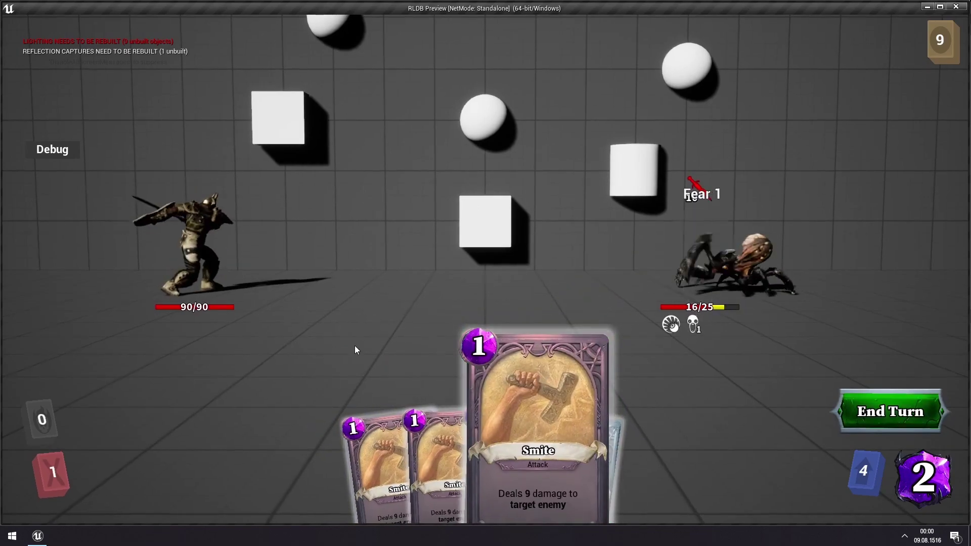
{"action": "key", "text": "3"}
{"action": "left_click", "coordinate": [747, 273]}
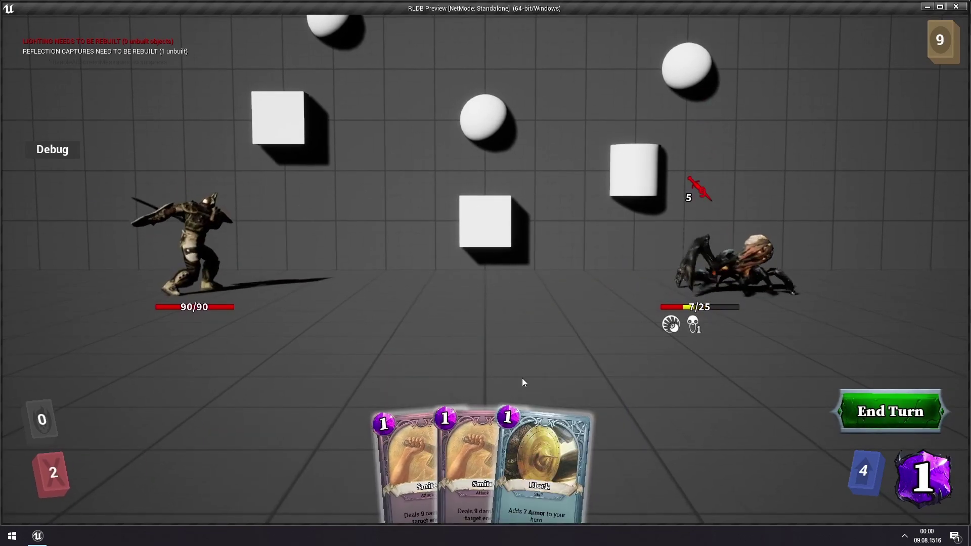
{"action": "key", "text": "2"}
{"action": "left_click", "coordinate": [730, 256]}
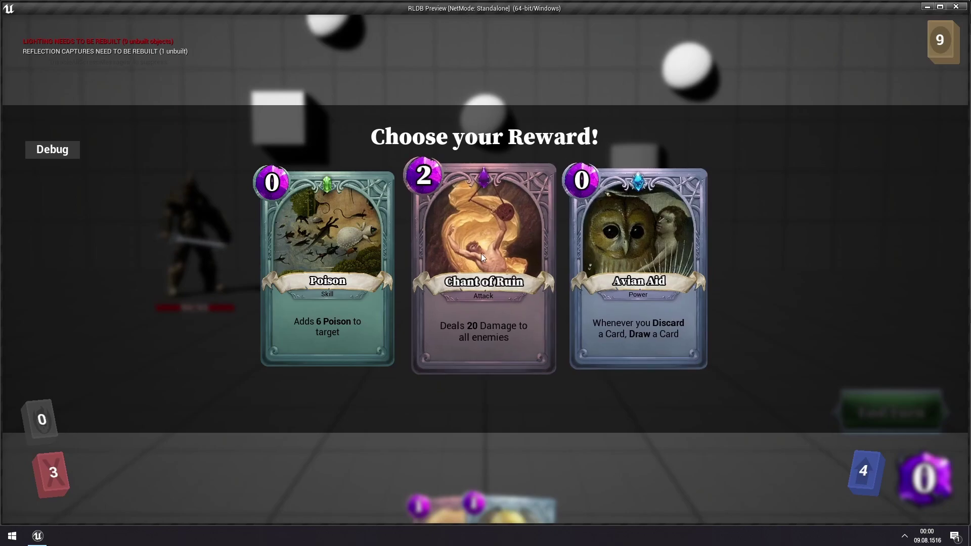
Step: Choose Chant of Ruin and Summon Spider as the card rewards and claim the robe artifact
{"action": "left_click", "coordinate": [514, 244]}
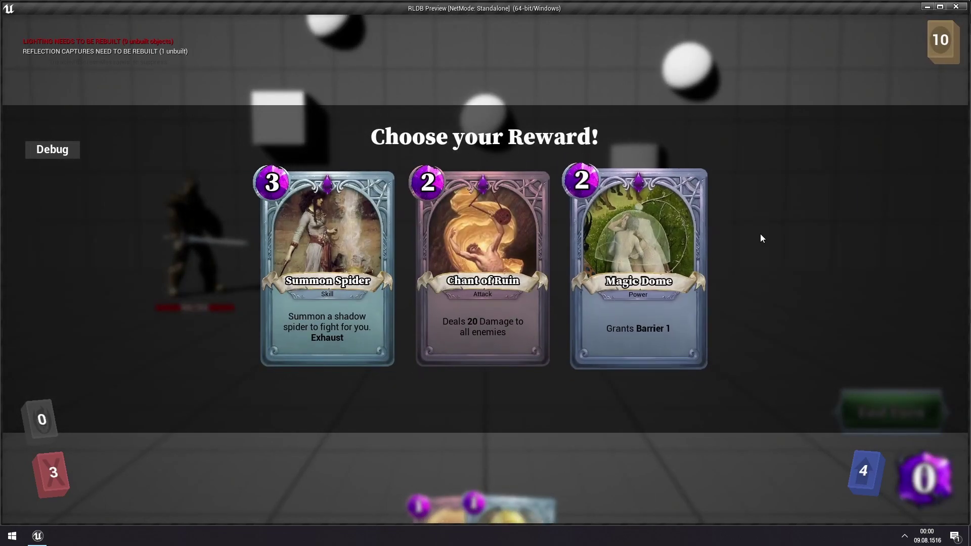
{"action": "left_click", "coordinate": [329, 211]}
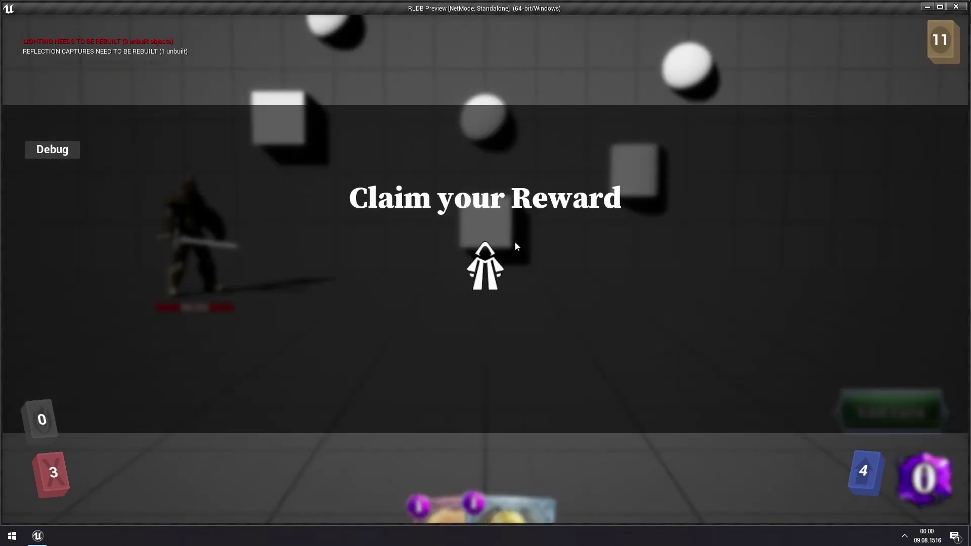
{"action": "left_click", "coordinate": [485, 268]}
Step: Inspect the claimed robe artifact on the node map and close the game preview
{"action": "mouse_move", "coordinate": [46, 71]}
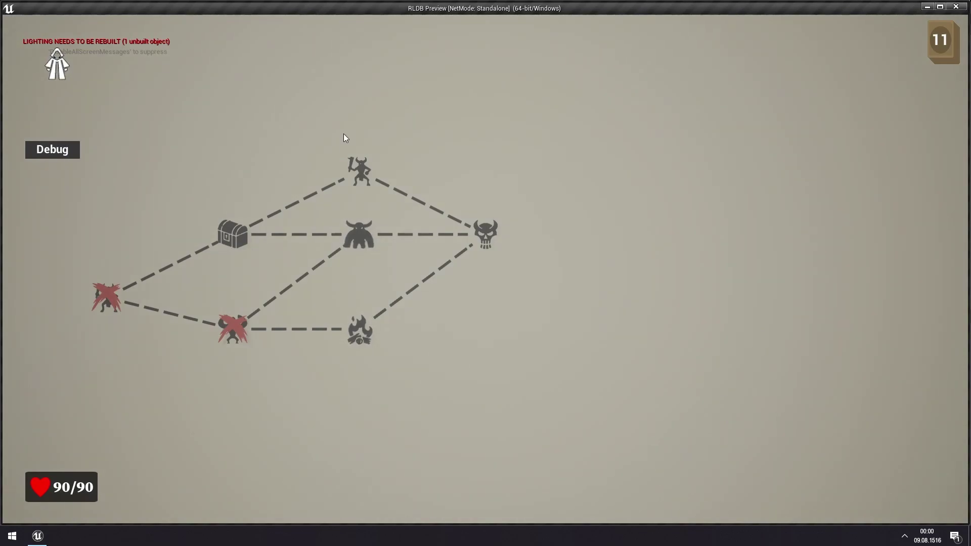
{"action": "mouse_move", "coordinate": [57, 56]}
{"action": "left_click", "coordinate": [957, 5]}
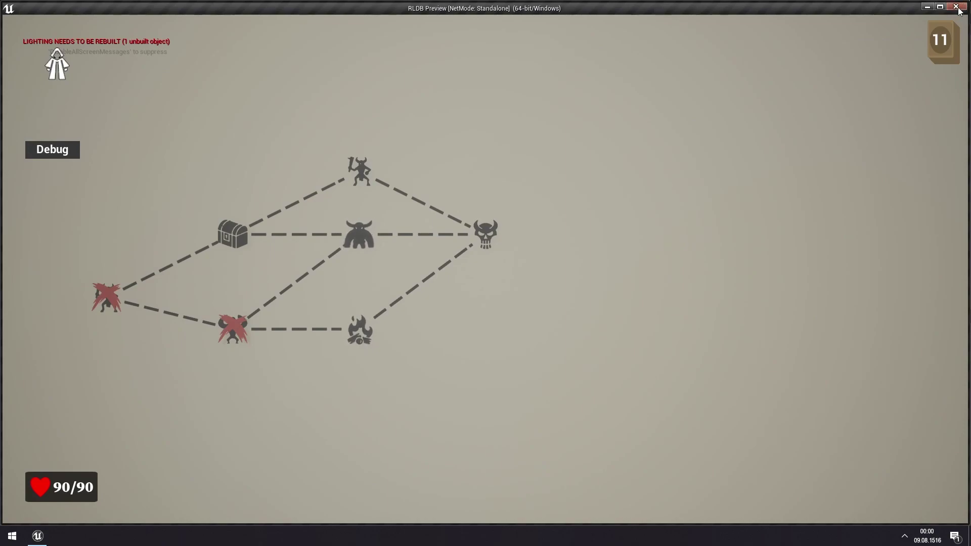